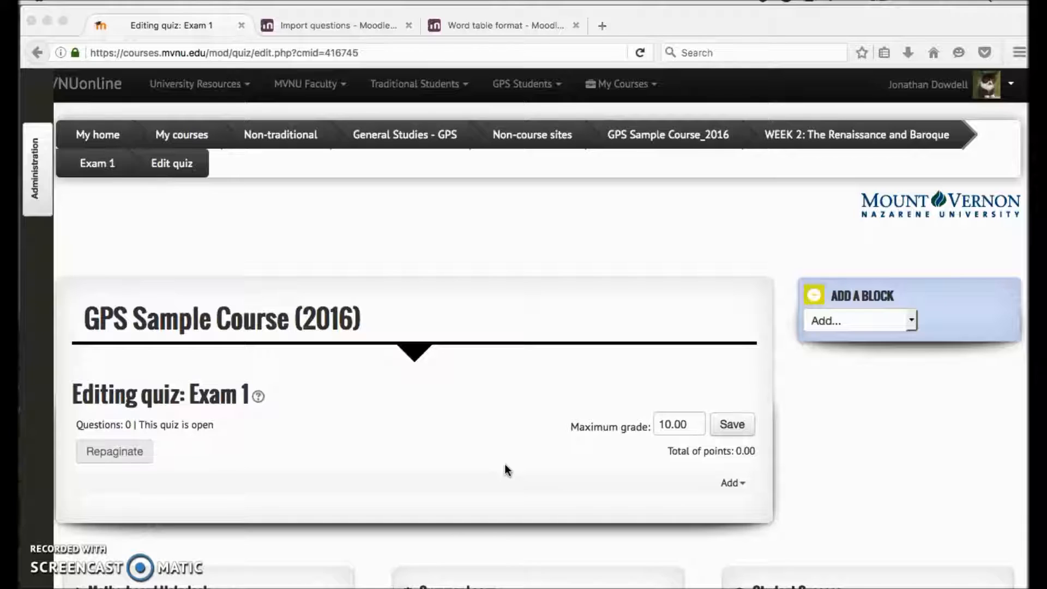
# Step: Open the question bank from the quiz administration options of Exam 1
pyautogui.click(408, 451)
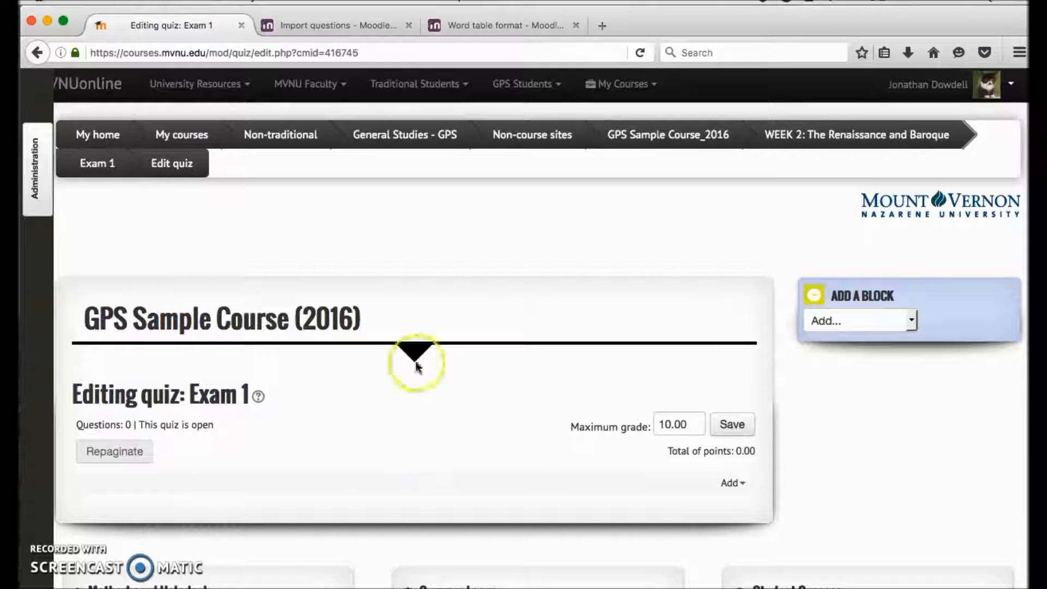
pyautogui.click(35, 187)
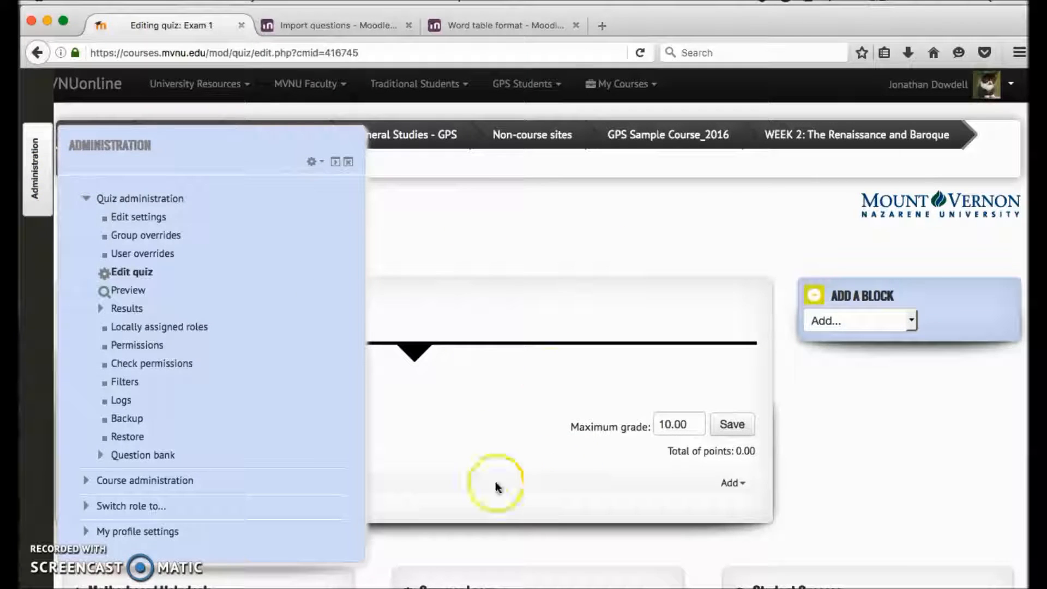
pyautogui.click(41, 197)
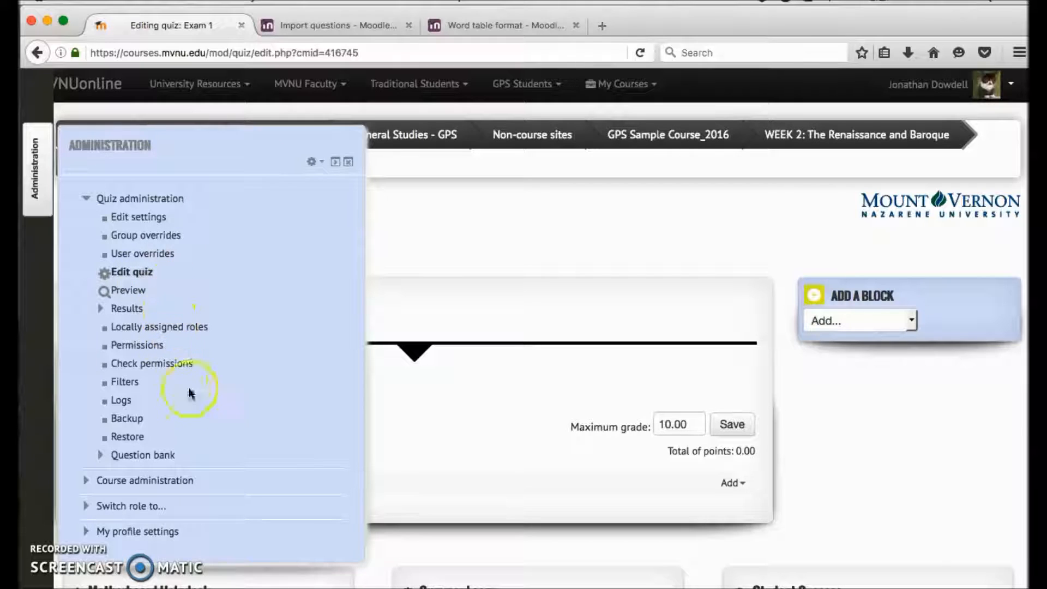
pyautogui.click(136, 456)
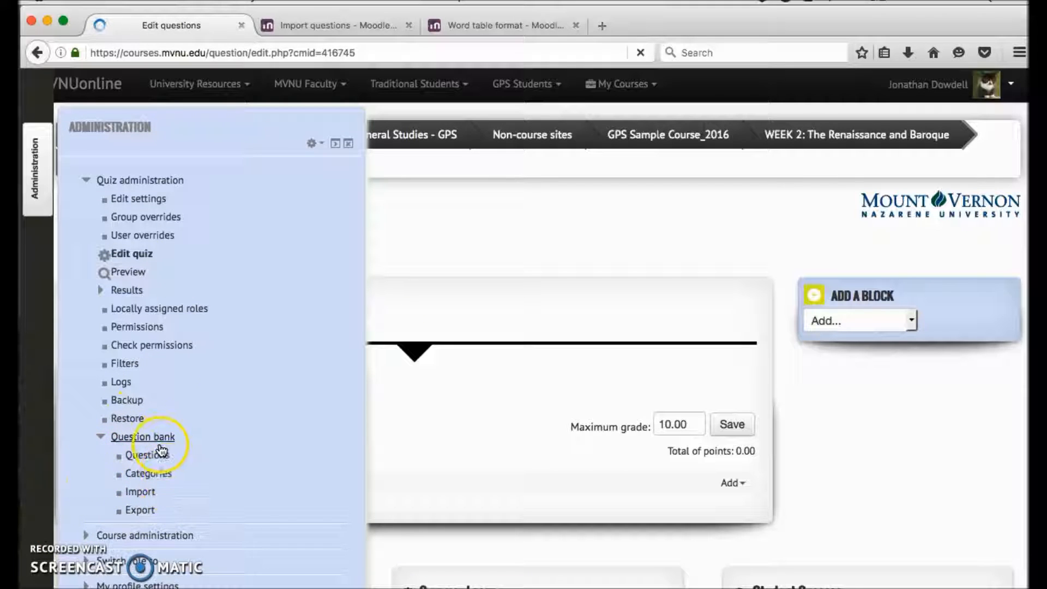
pyautogui.scroll(-8, 202, 443)
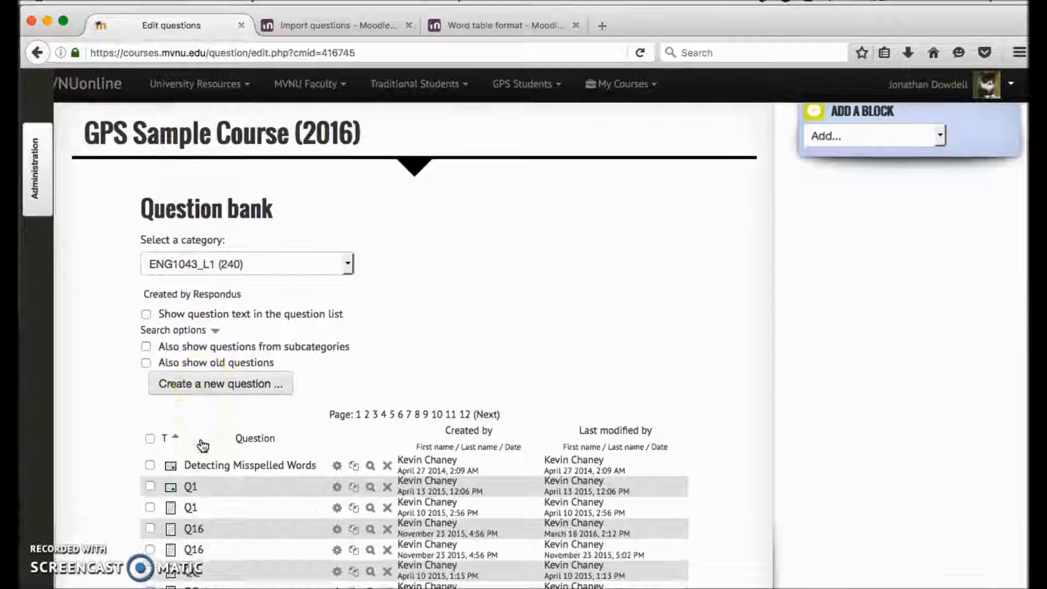
pyautogui.scroll(7, 202, 443)
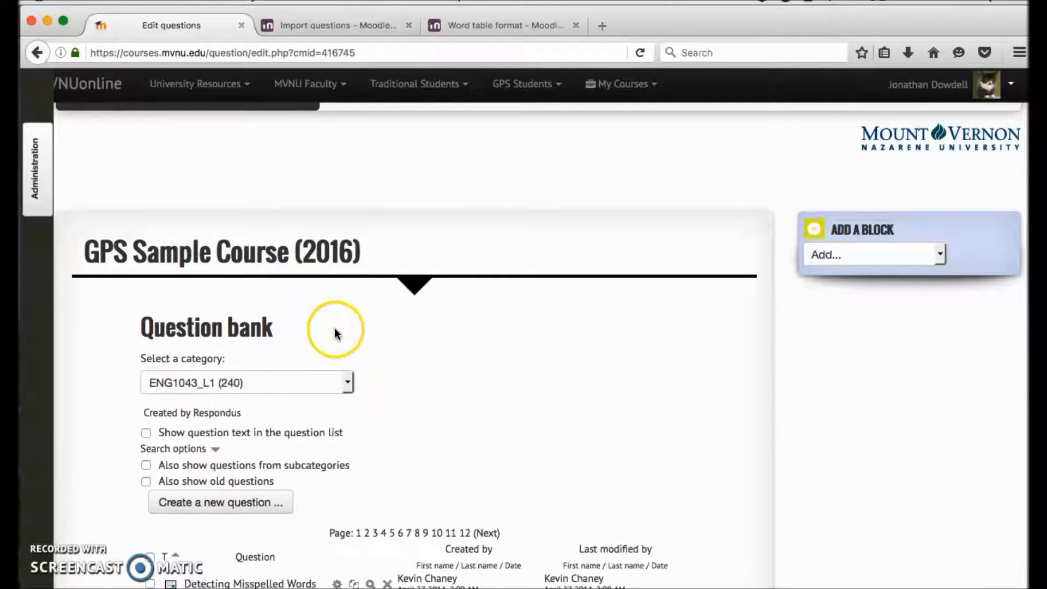
# Step: Look through the question categories available for Exam 1 and the course, keeping ENG1043_L1 selected
pyautogui.scroll(-2, 265, 229)
pyautogui.click(325, 297)
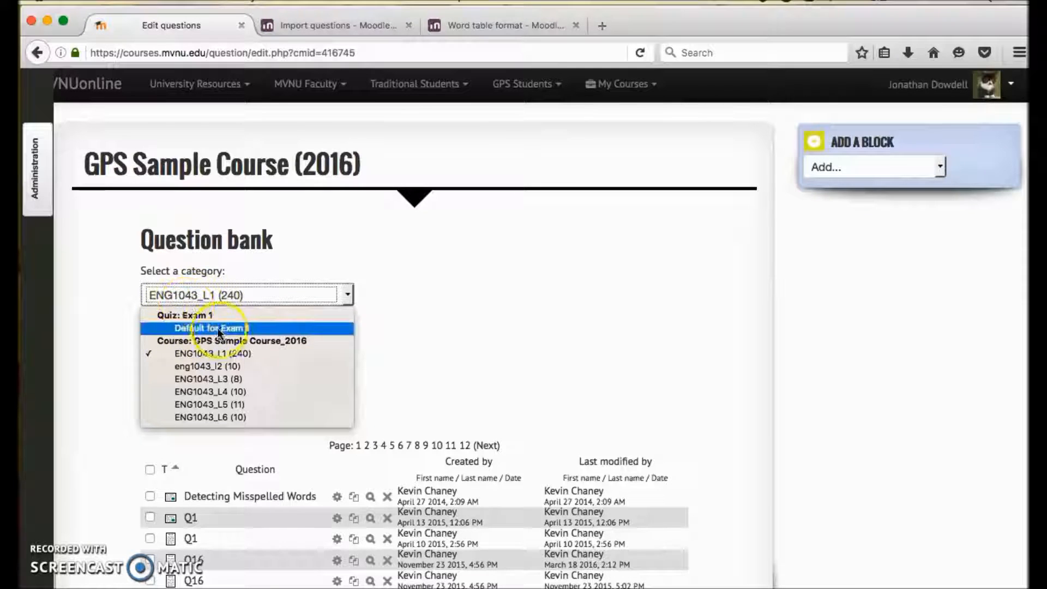
pyautogui.click(265, 328)
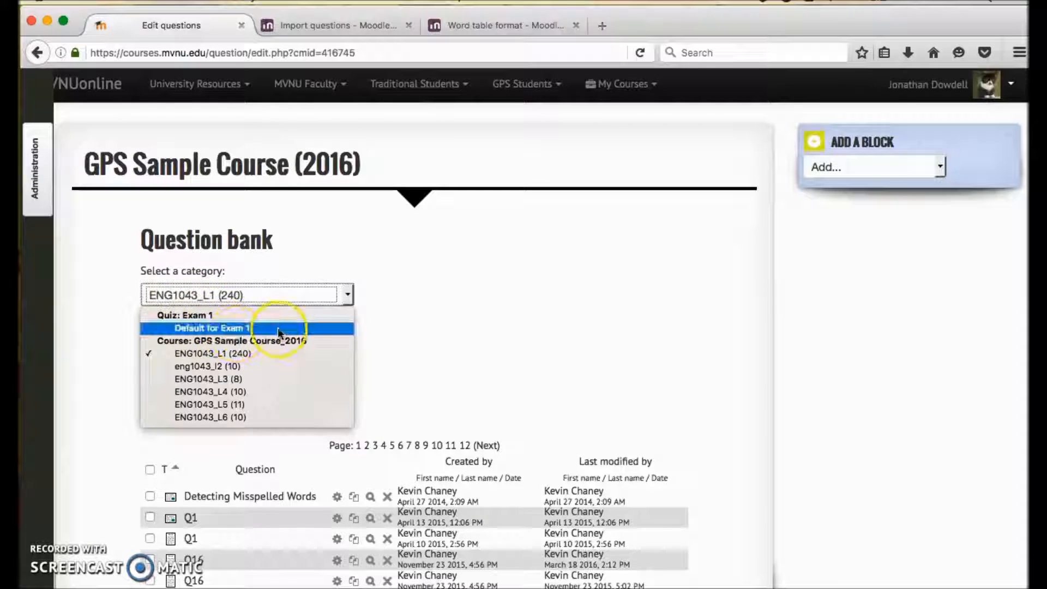
pyautogui.click(465, 329)
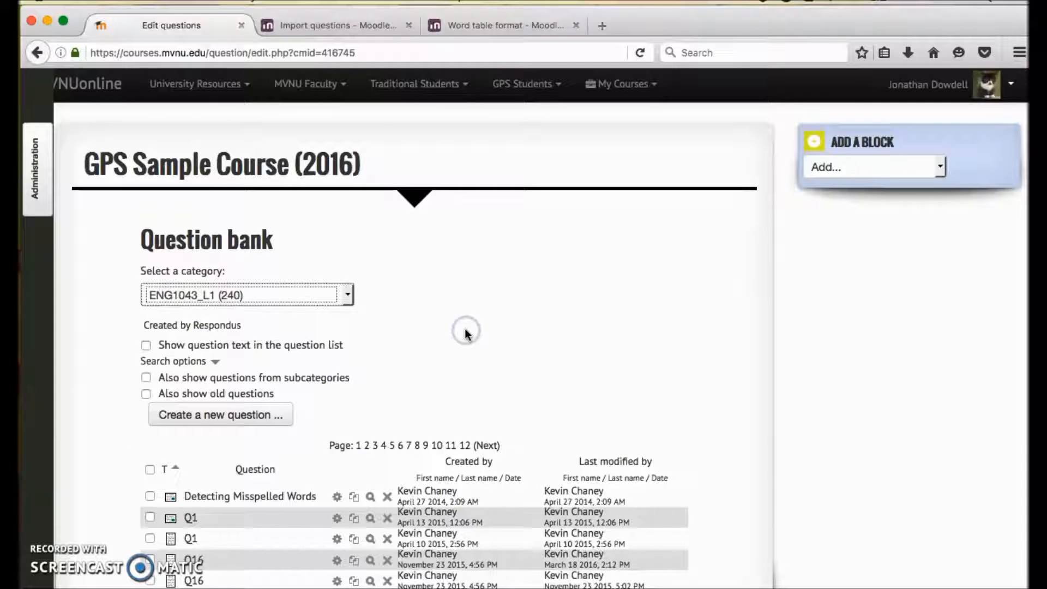
# Step: Examine the question list of the ENG1043_L1 category, including the edit, duplicate, preview and delete options of each question
pyautogui.scroll(-15, 465, 330)
pyautogui.scroll(10, 465, 330)
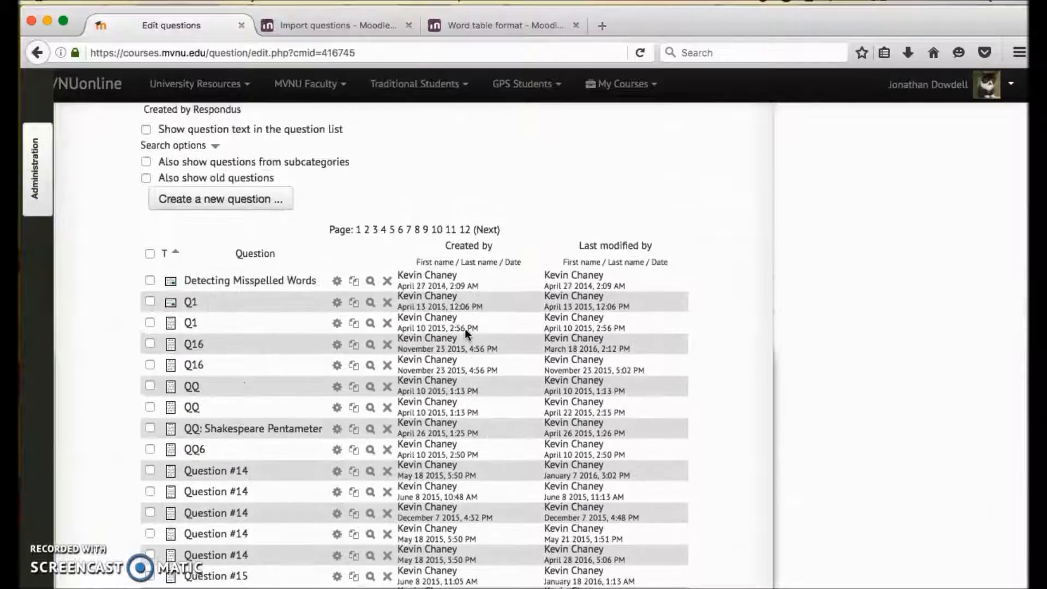
pyautogui.scroll(-3, 464, 328)
pyautogui.scroll(2, 464, 328)
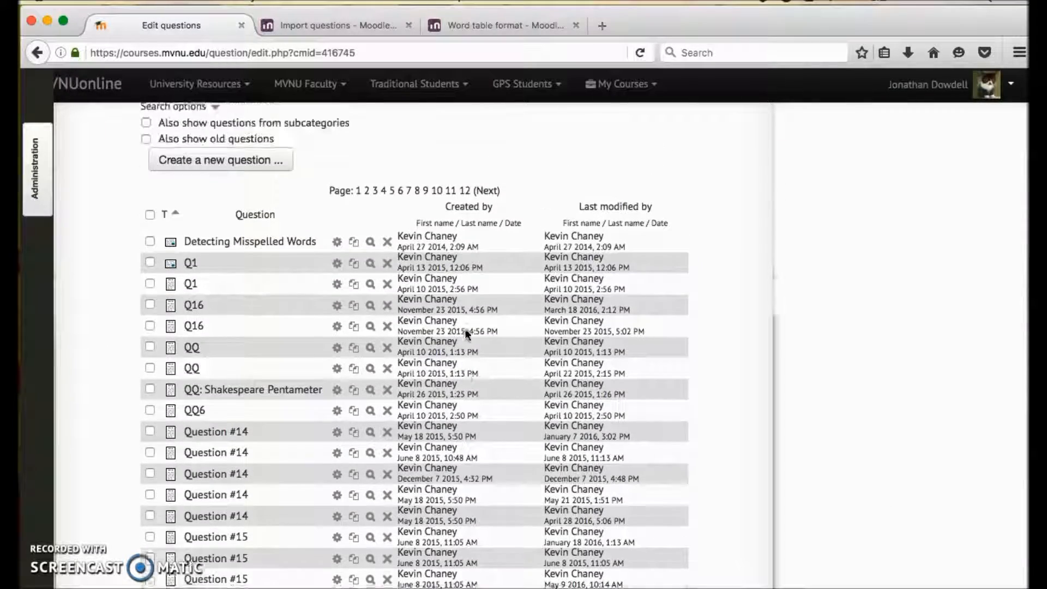
pyautogui.scroll(3, 464, 329)
pyautogui.scroll(-1, 465, 330)
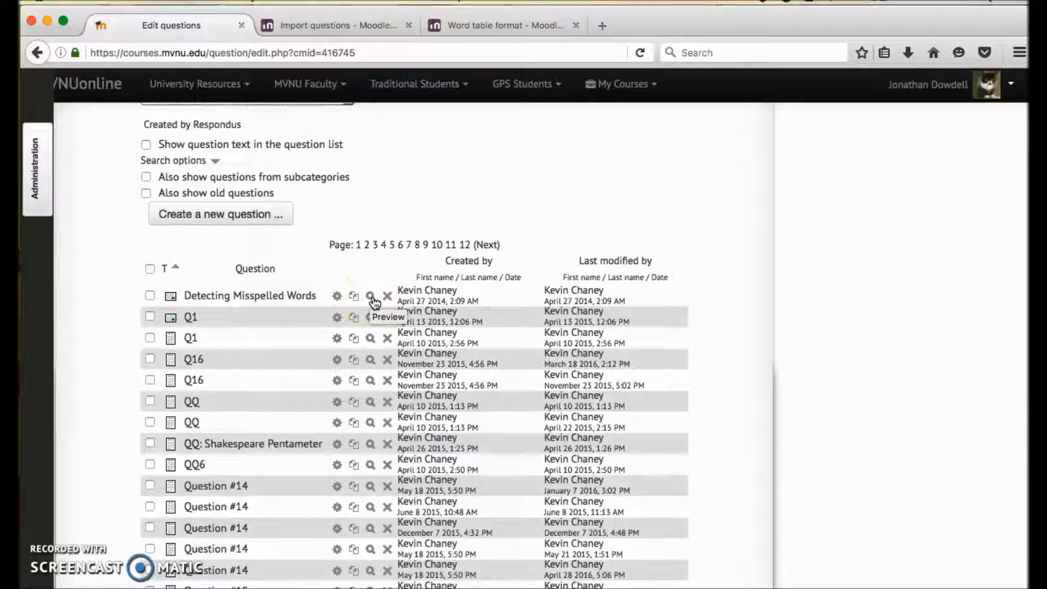
pyautogui.click(337, 297)
pyautogui.scroll(-5, 313, 283)
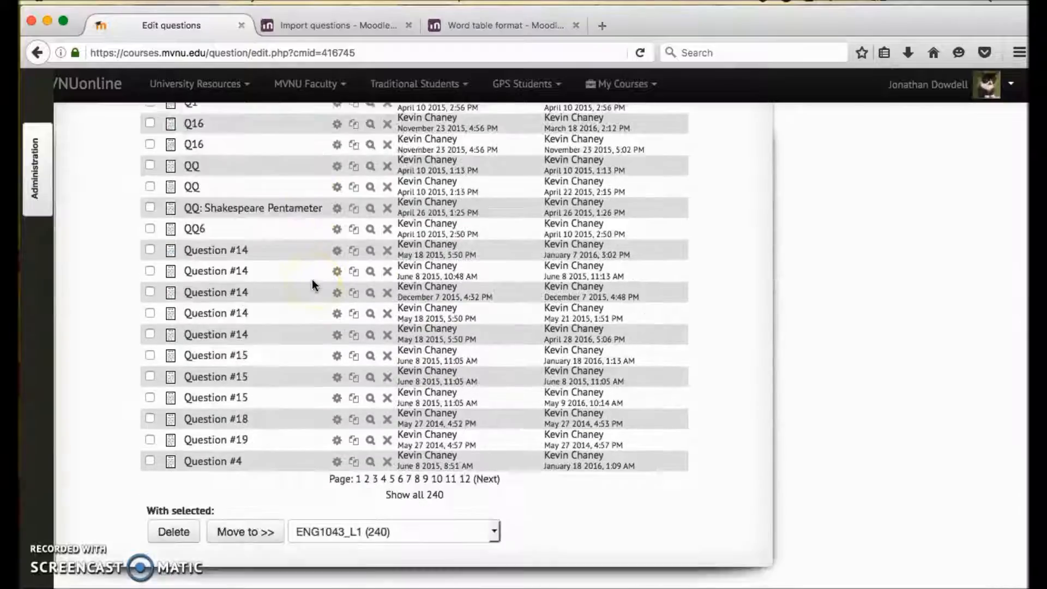
pyautogui.scroll(6, 311, 279)
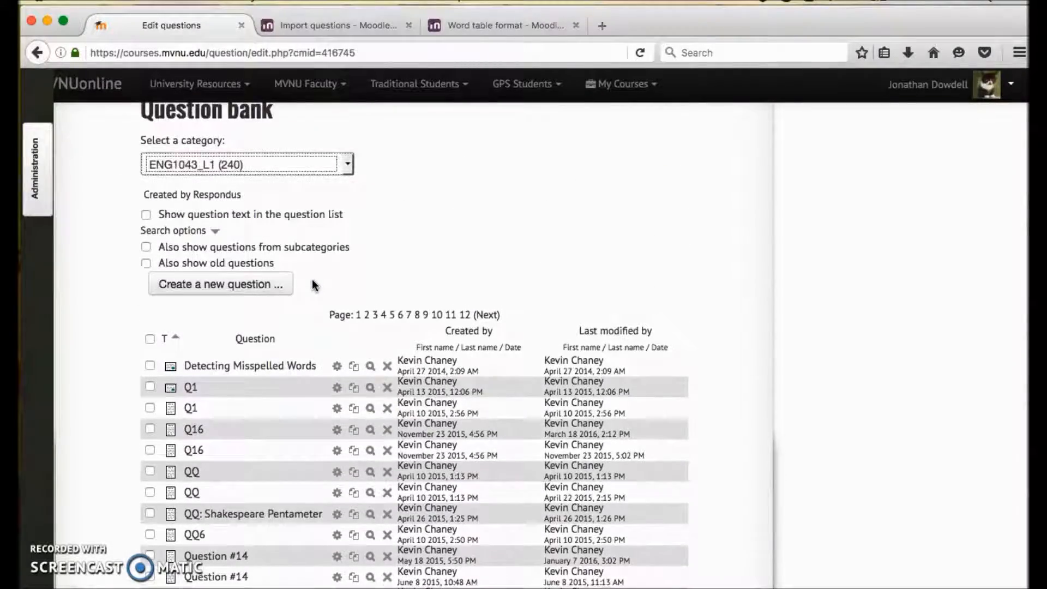
pyautogui.scroll(-10, 312, 284)
pyautogui.scroll(10, 311, 279)
pyautogui.scroll(-1, 312, 279)
pyautogui.scroll(-1, 312, 279)
pyautogui.scroll(-1, 431, 437)
pyautogui.scroll(-6, 437, 462)
pyautogui.scroll(5, 342, 365)
pyautogui.scroll(4, 365, 381)
pyautogui.scroll(-2, 365, 376)
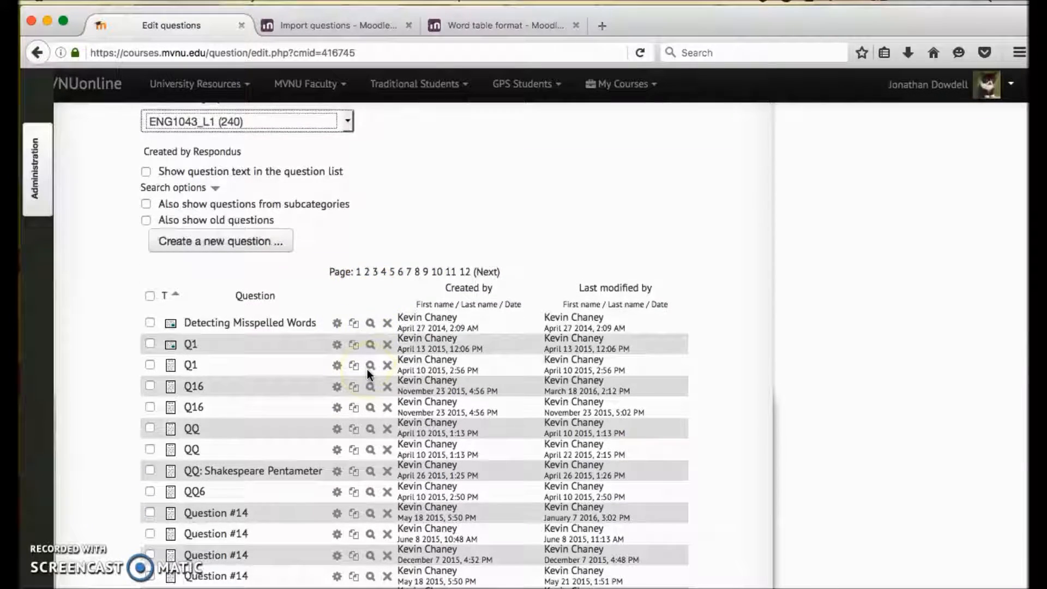
pyautogui.scroll(-2, 306, 353)
pyautogui.scroll(3, 306, 353)
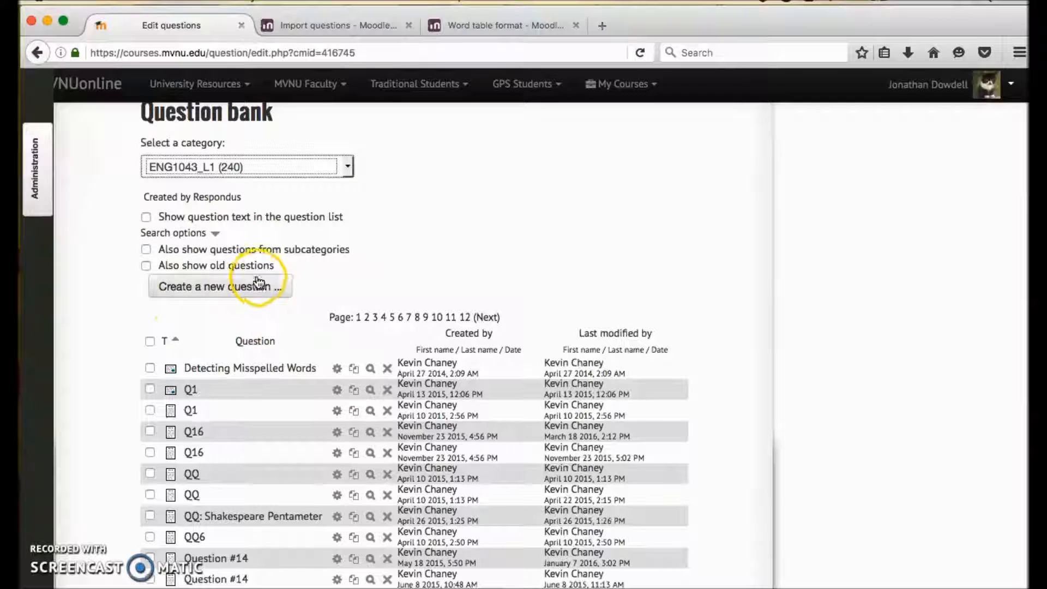
# Step: Review the question types offered for a new question and close the chooser without adding one
pyautogui.click(222, 283)
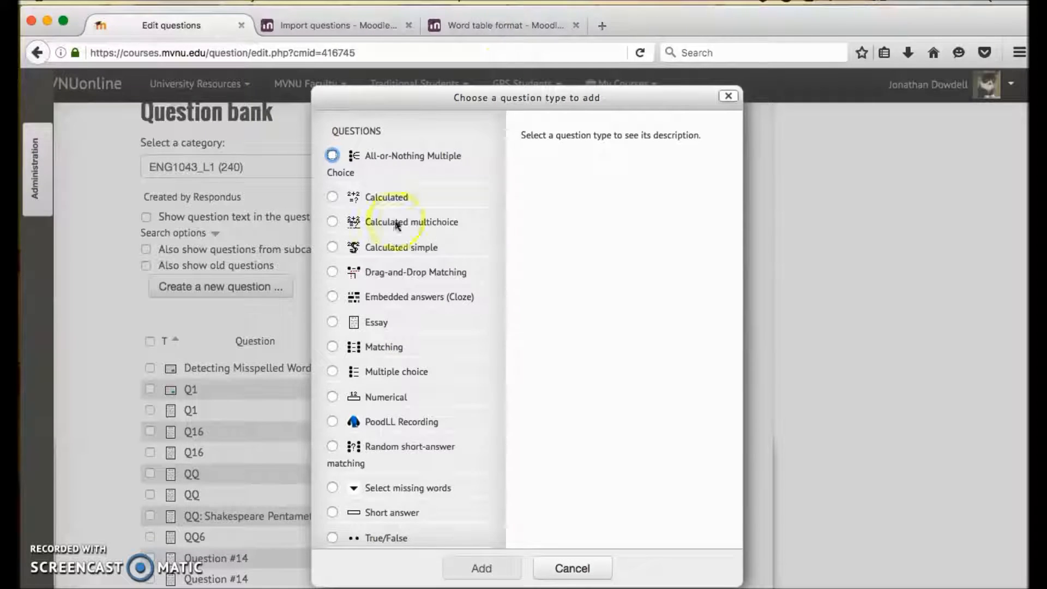
pyautogui.scroll(-2, 378, 309)
pyautogui.scroll(2, 378, 310)
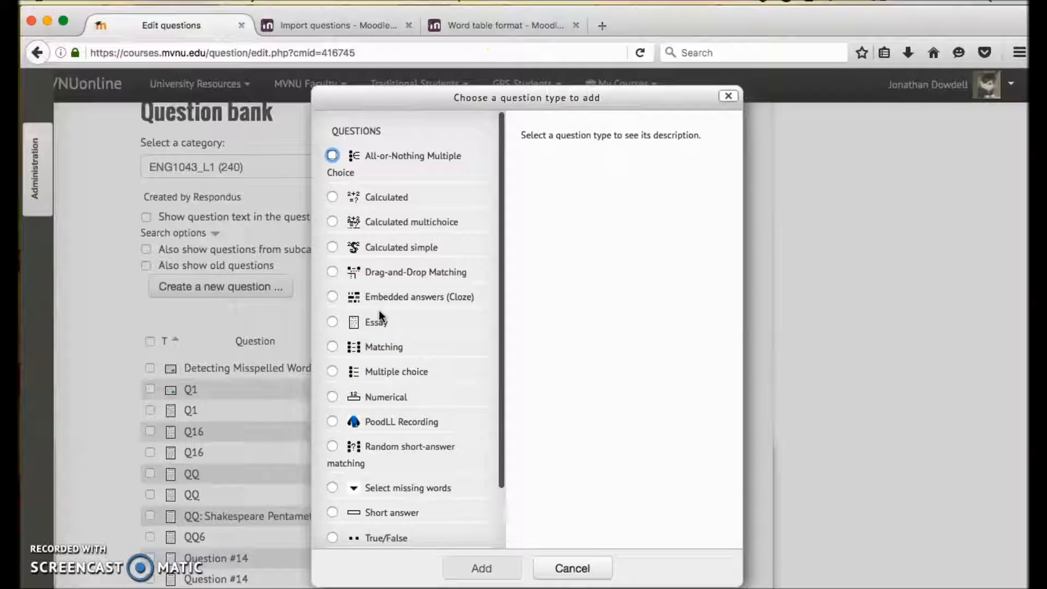
pyautogui.scroll(-2, 378, 310)
pyautogui.scroll(2, 378, 310)
pyautogui.scroll(-2, 374, 338)
pyautogui.scroll(2, 371, 336)
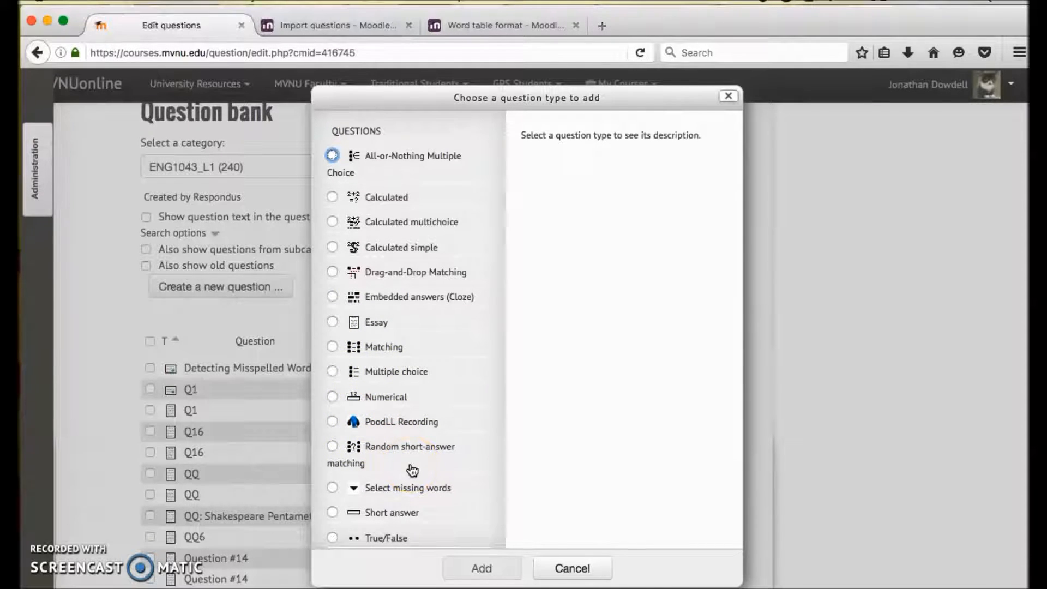
pyautogui.click(569, 568)
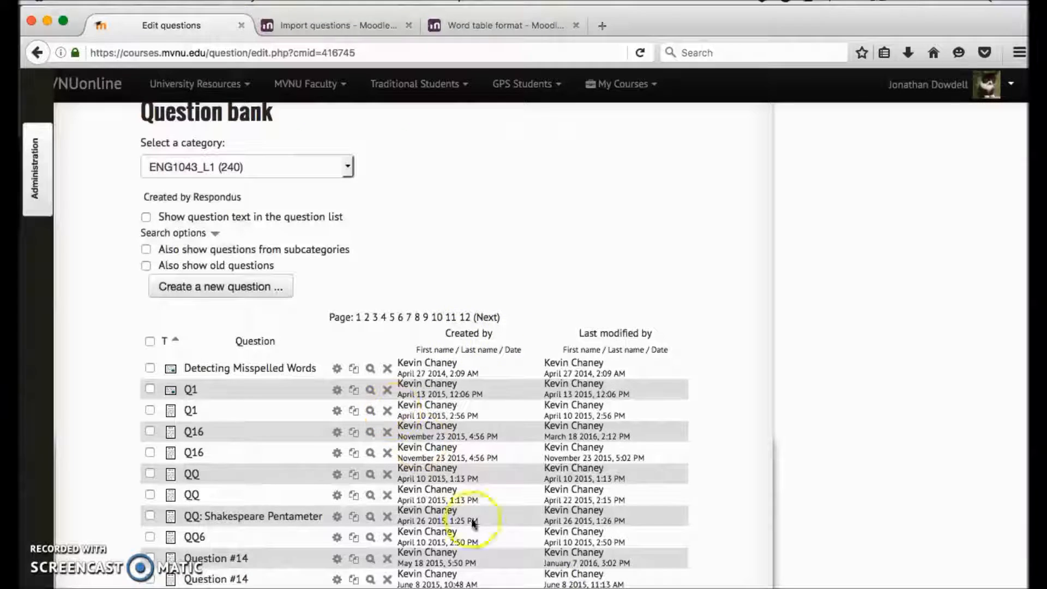
# Step: Open the question bank's category management page from the quiz administration options
pyautogui.scroll(-1, 245, 314)
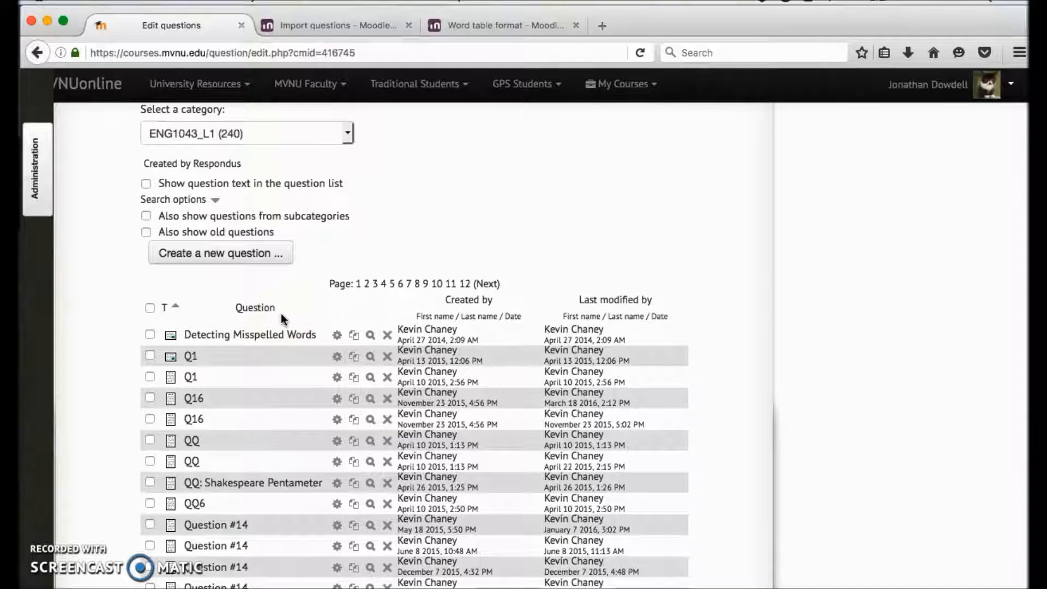
pyautogui.scroll(-1, 371, 304)
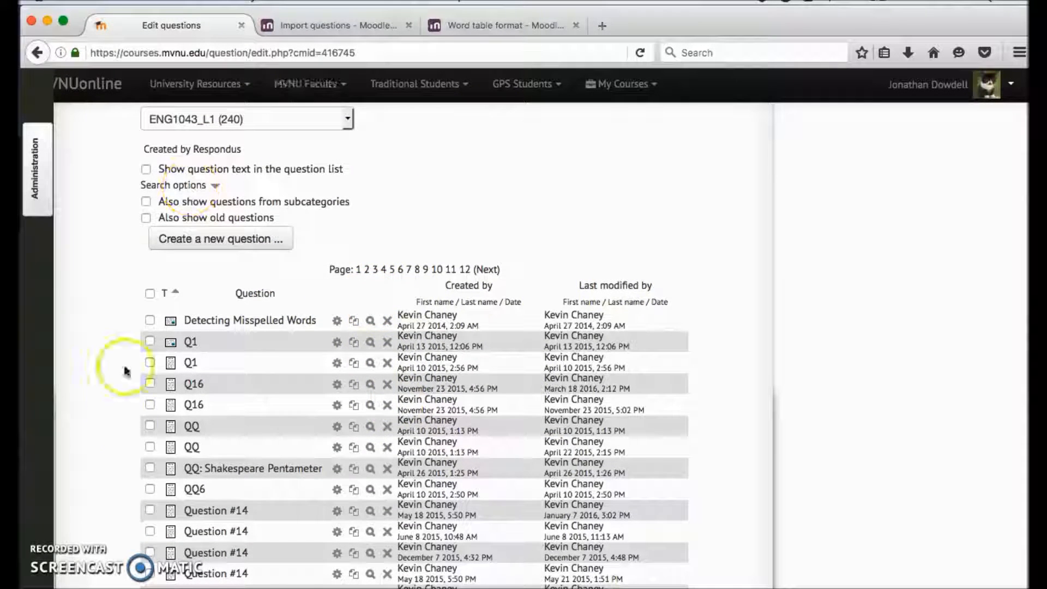
pyautogui.scroll(-5, 382, 244)
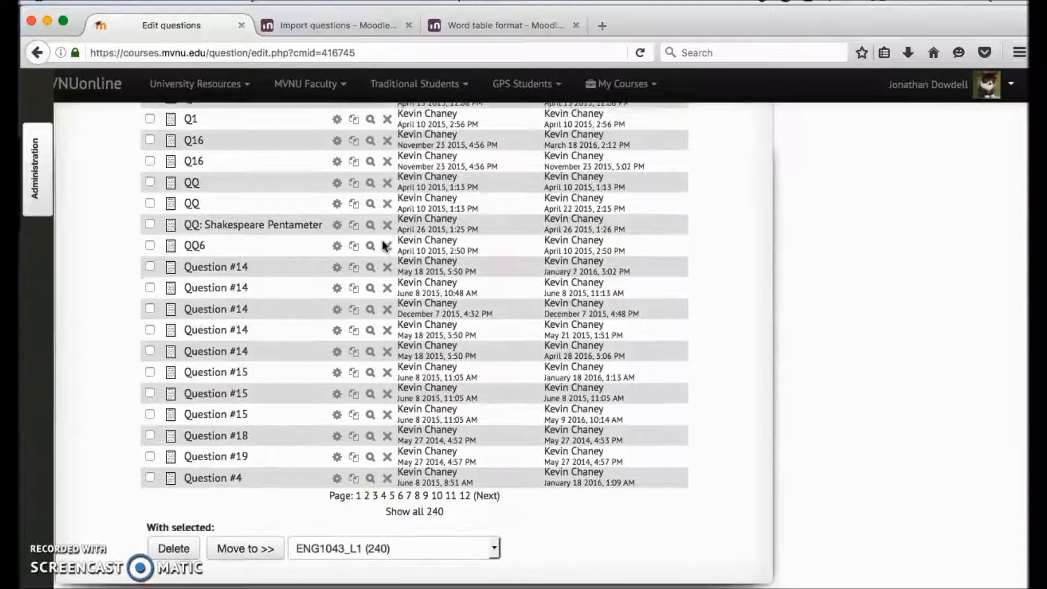
pyautogui.scroll(10, 381, 244)
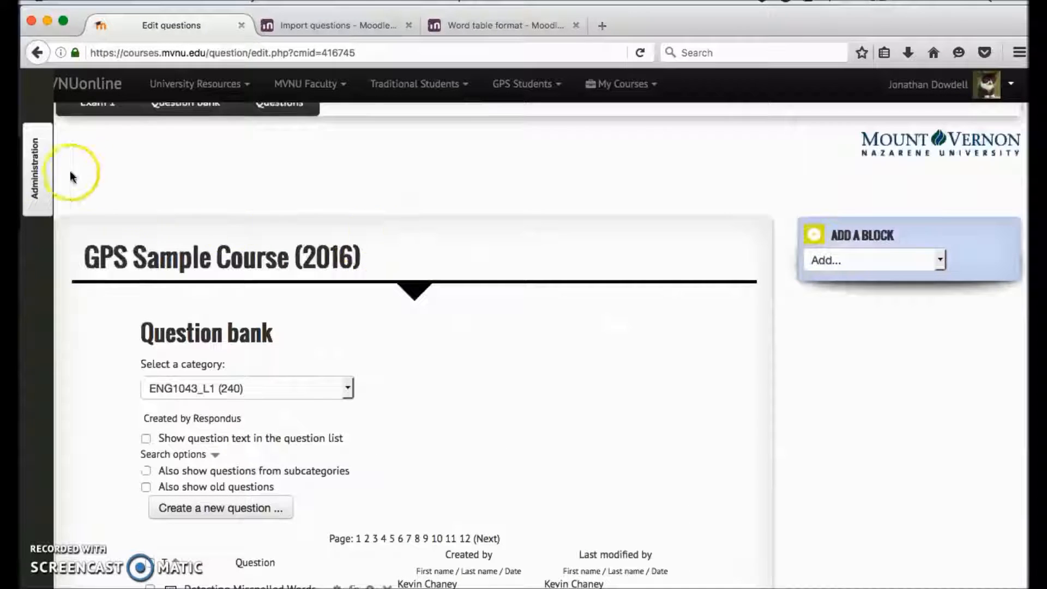
pyautogui.click(37, 185)
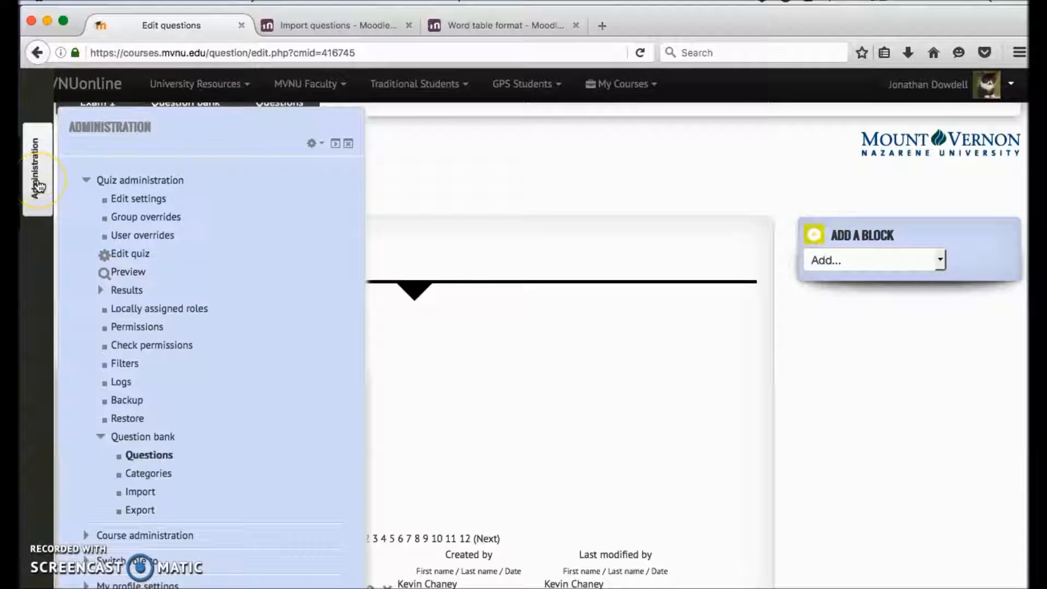
pyautogui.click(153, 478)
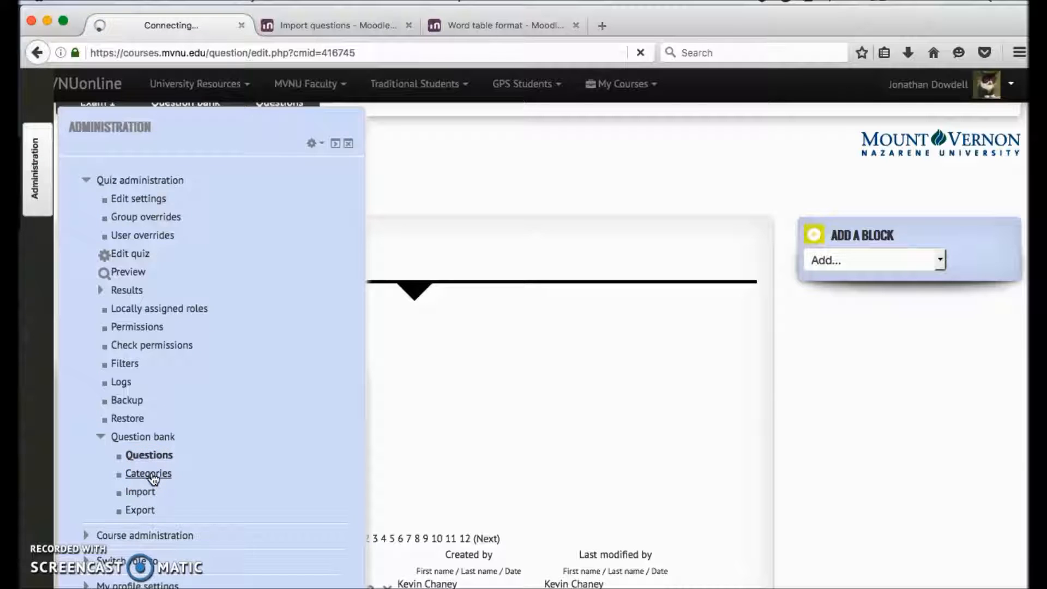
# Step: Name the new category "New Questions Bank" in the Add category form
pyautogui.scroll(-4, 424, 382)
pyautogui.scroll(-10, 424, 384)
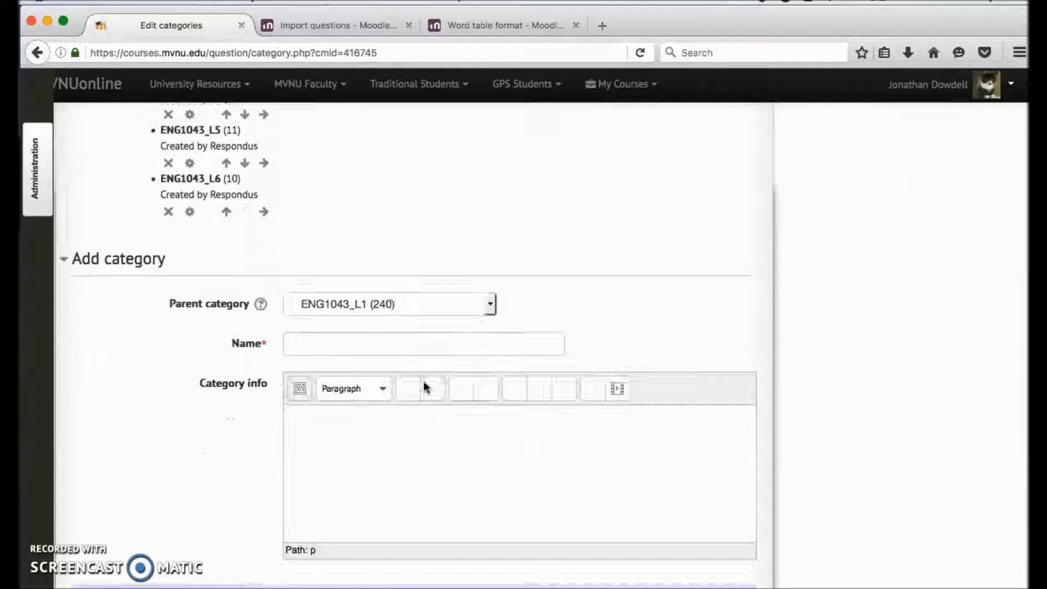
pyautogui.click(337, 346)
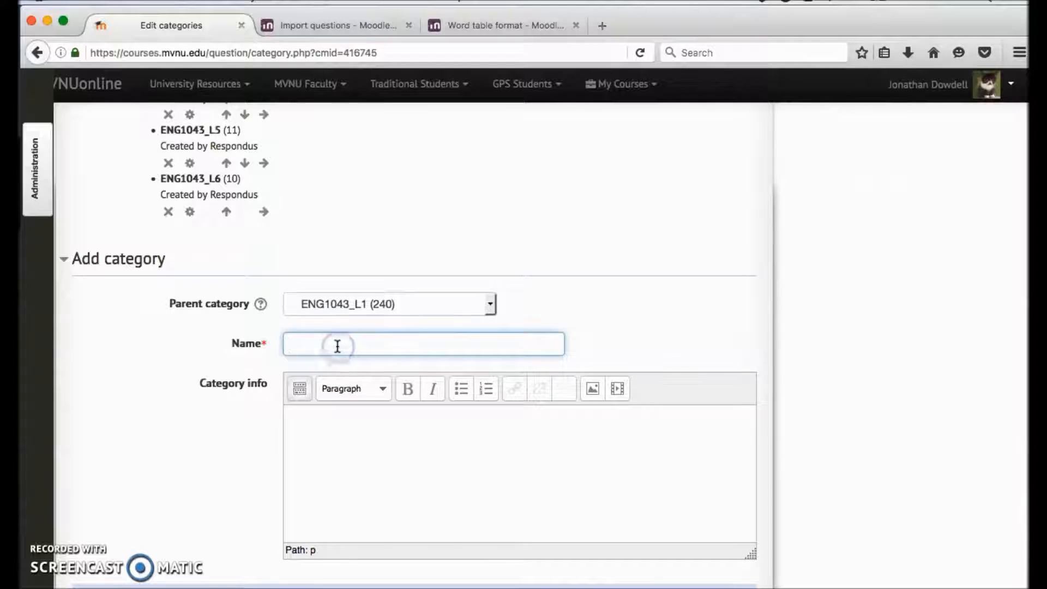
pyautogui.click(418, 299)
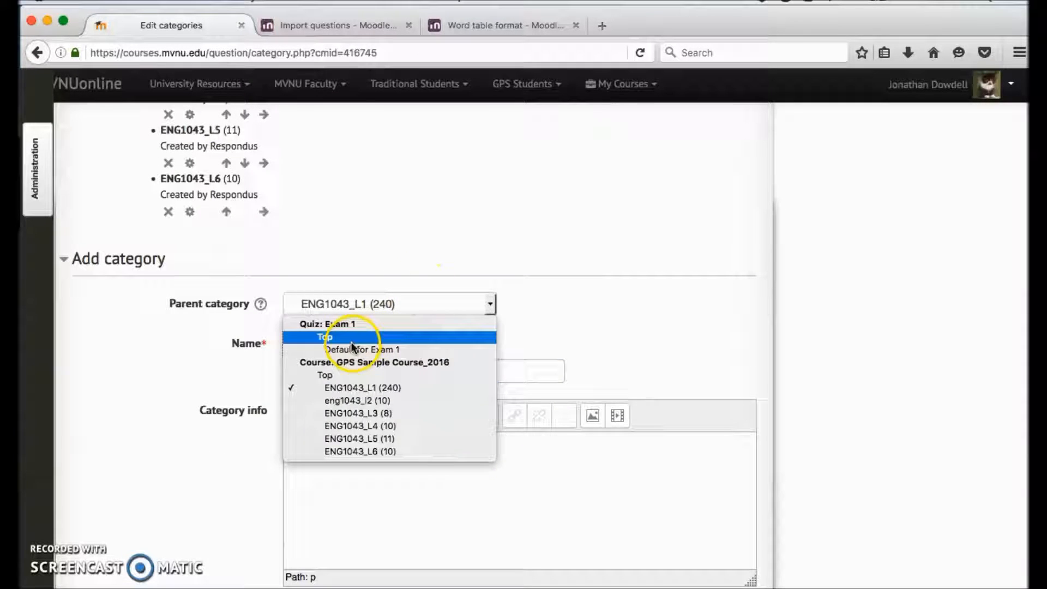
pyautogui.click(685, 315)
pyautogui.click(404, 366)
pyautogui.write('New Questions')
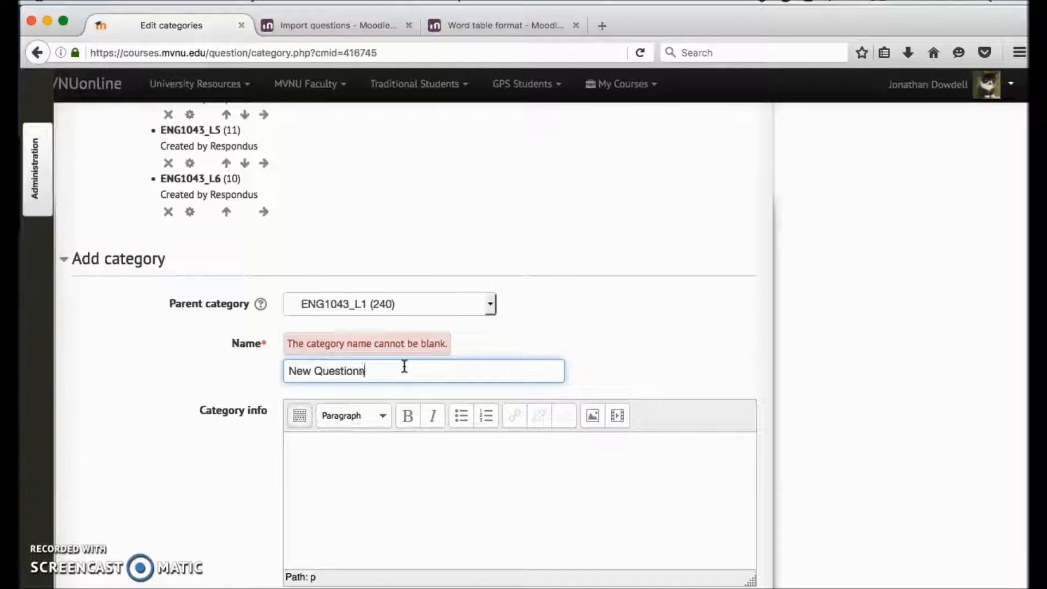
pyautogui.write(' Bank')
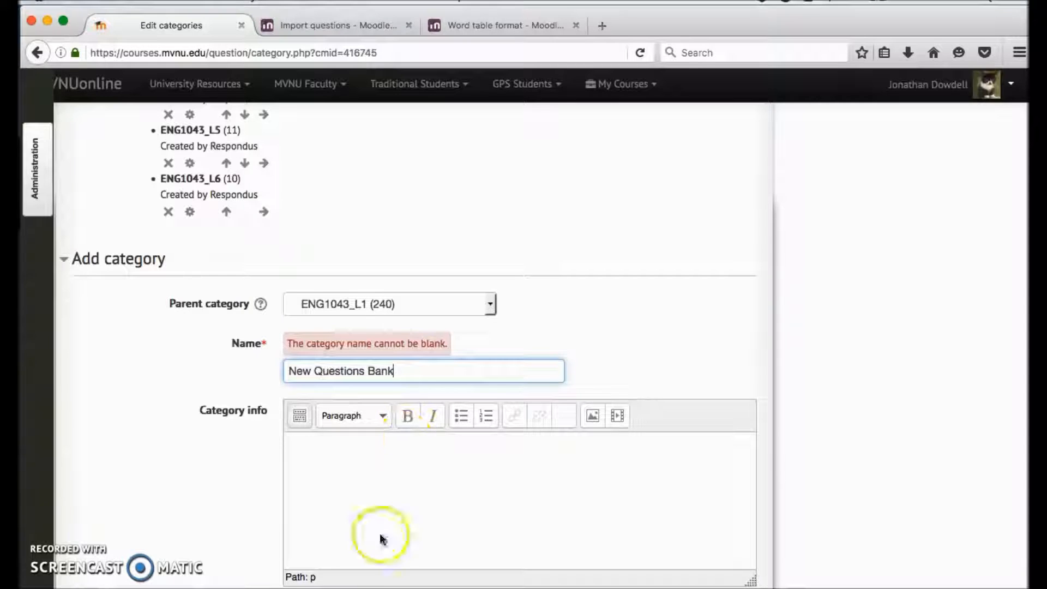
# Step: Set the new category's parent to Top under Quiz: Exam 1, leaving the category info empty
pyautogui.scroll(-5, 360, 537)
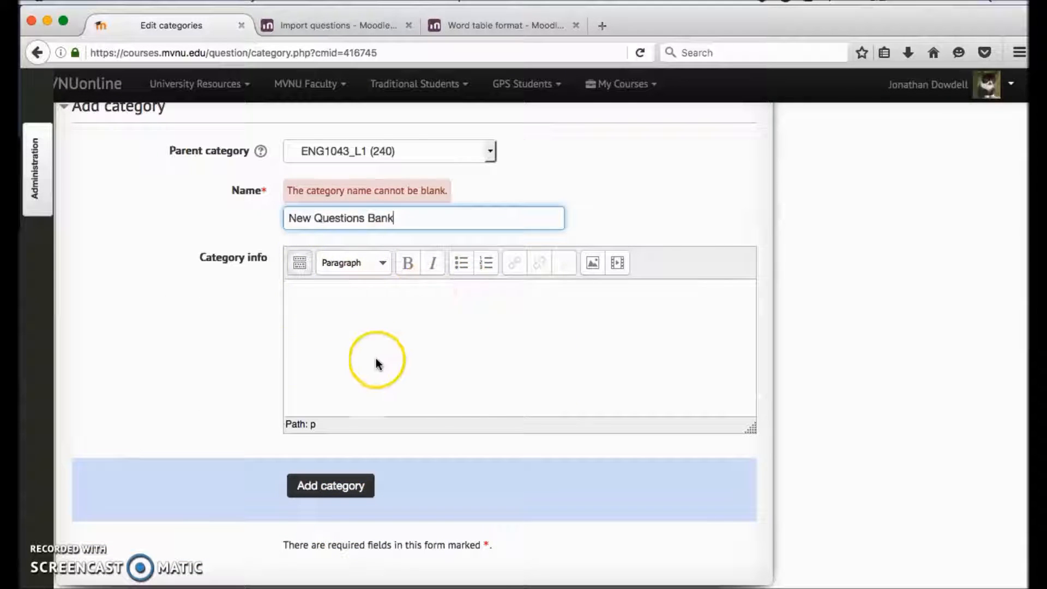
pyautogui.click(374, 359)
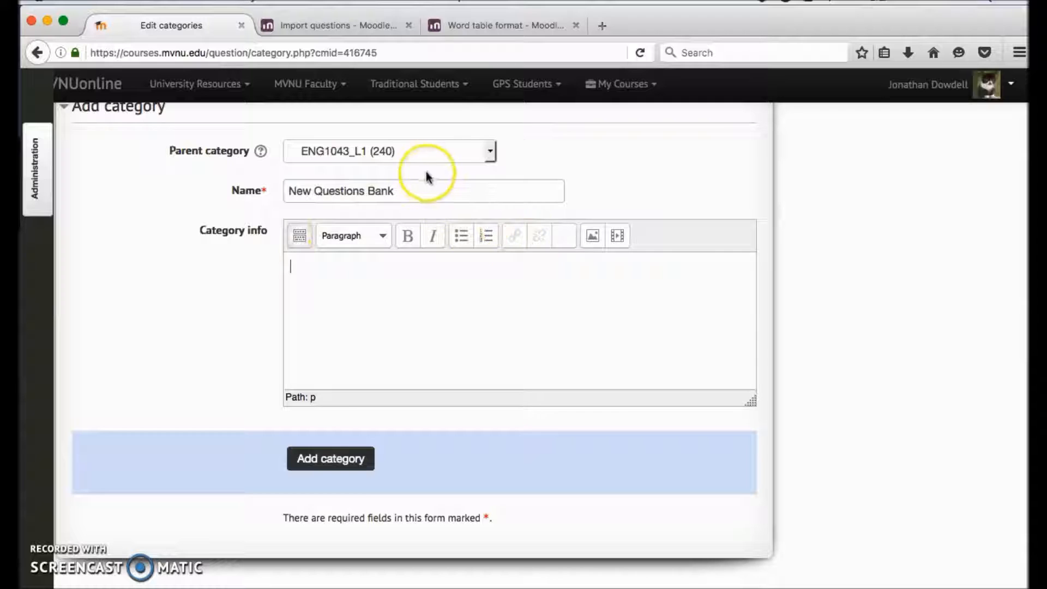
pyautogui.click(428, 152)
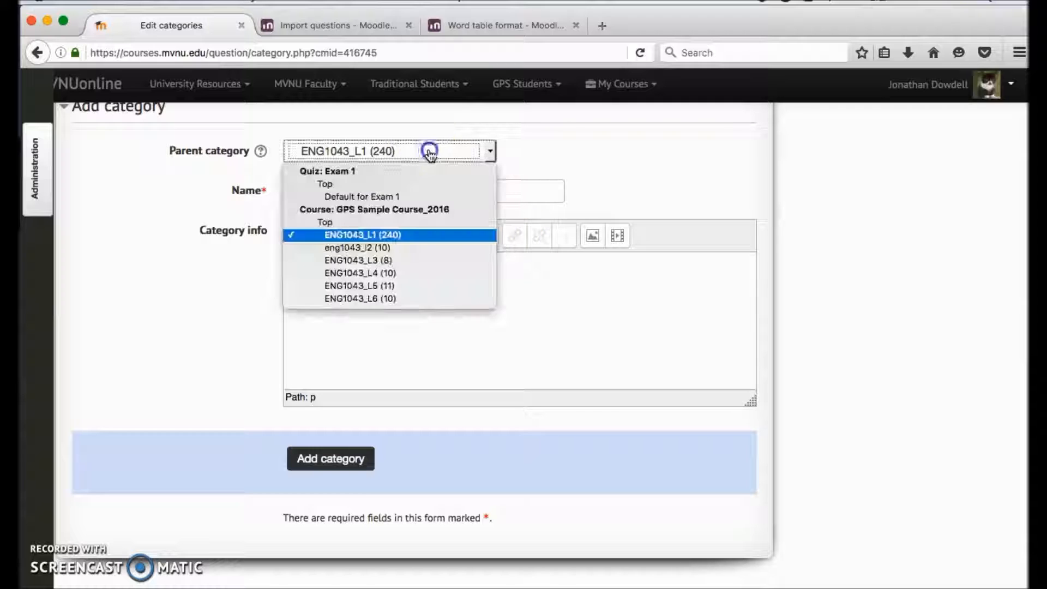
pyautogui.click(331, 185)
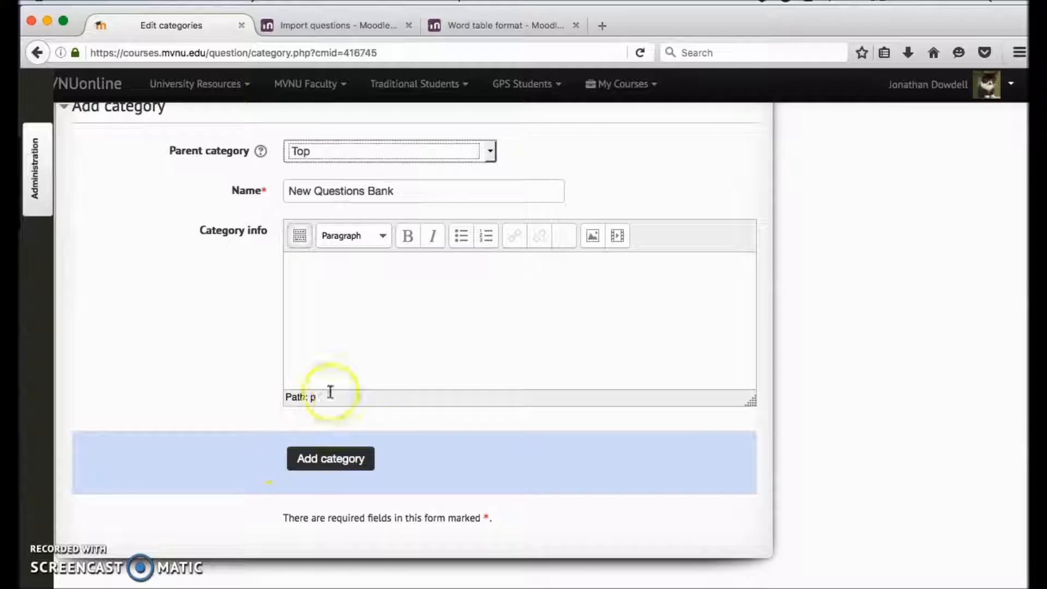
# Step: Submit the Add category form to create the New Questions Bank category under Quiz: Exam 1
pyautogui.click(335, 466)
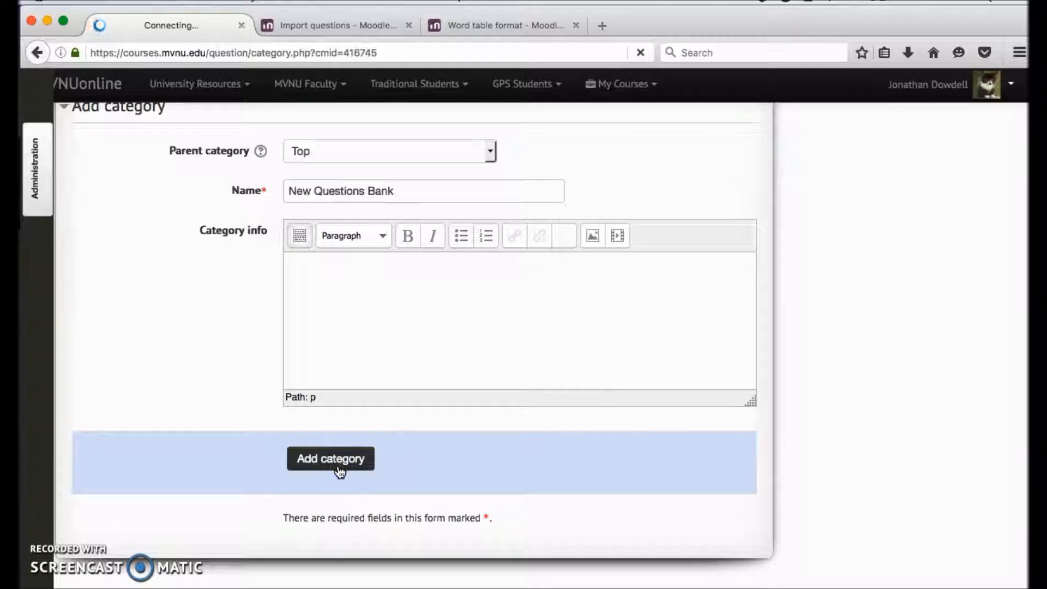
pyautogui.scroll(-5, 339, 472)
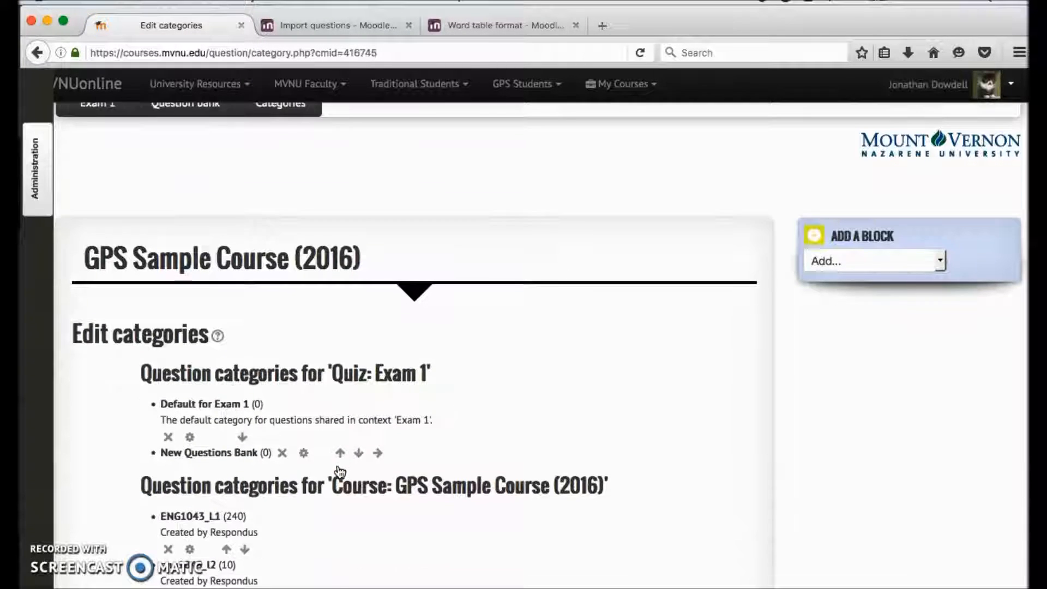
pyautogui.scroll(-2, 191, 375)
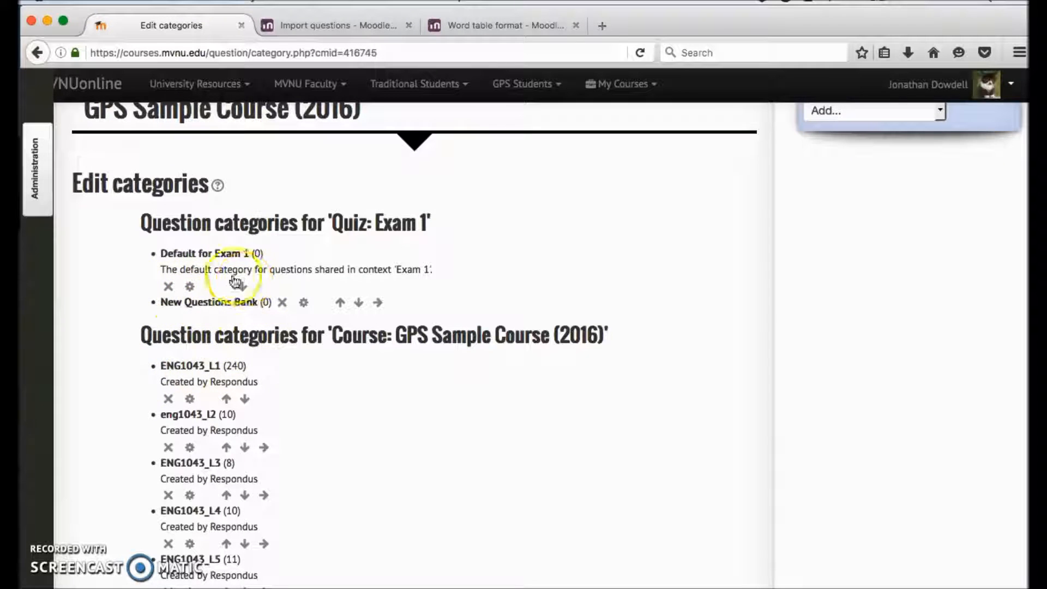
# Step: Examine the question category lists for the Exam 1 quiz and for the GPS Sample Course (2016)
pyautogui.scroll(-6, 175, 357)
pyautogui.scroll(3, 175, 357)
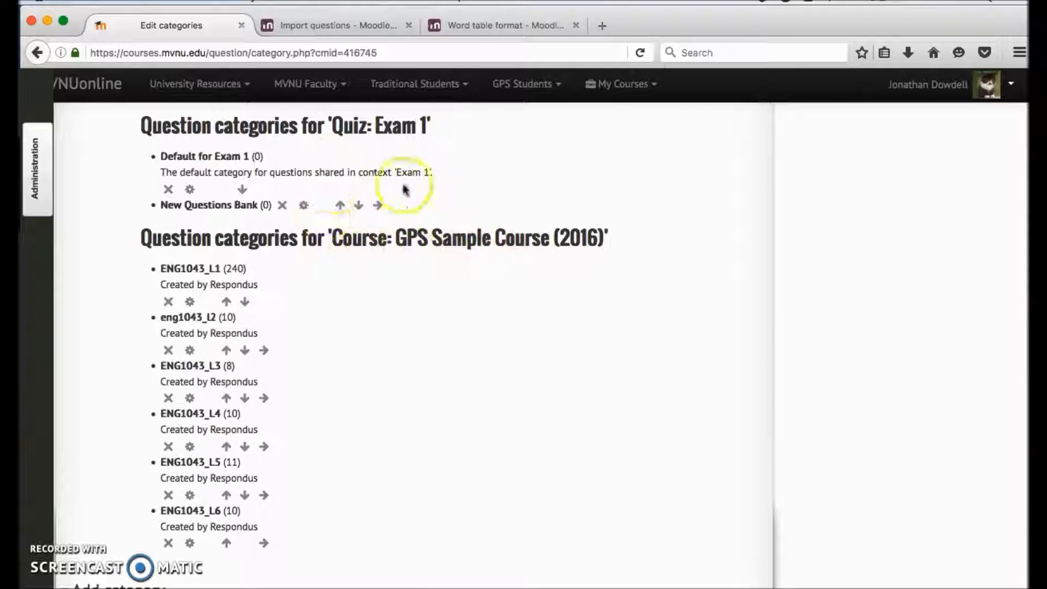
pyautogui.scroll(1, 338, 201)
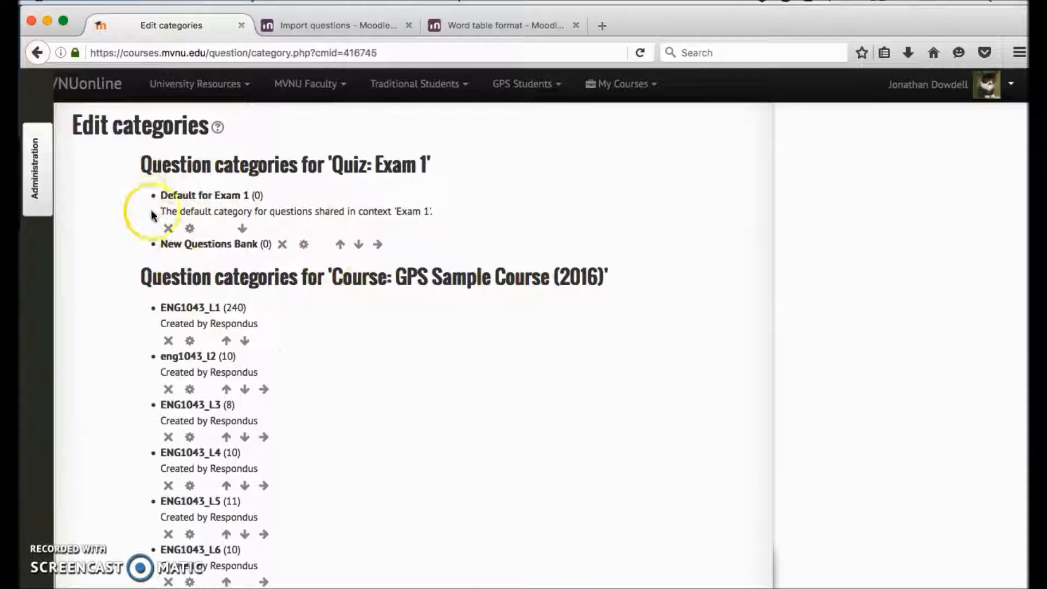
pyautogui.scroll(-1, 208, 252)
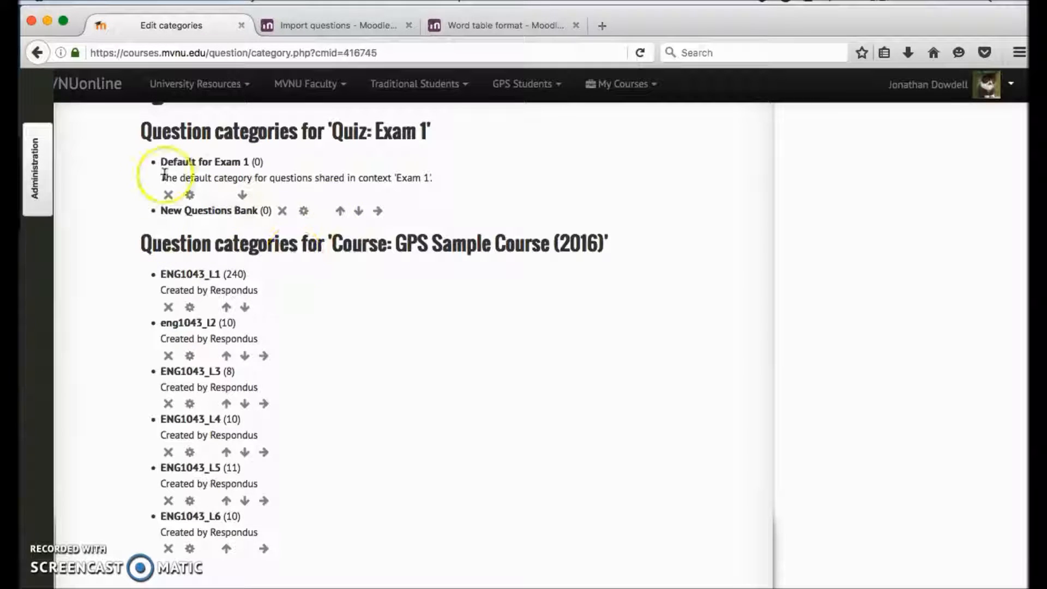
pyautogui.scroll(-1, 299, 214)
pyautogui.scroll(3, 273, 204)
pyautogui.scroll(-3, 293, 208)
pyautogui.scroll(-1, 292, 207)
pyautogui.scroll(3, 291, 202)
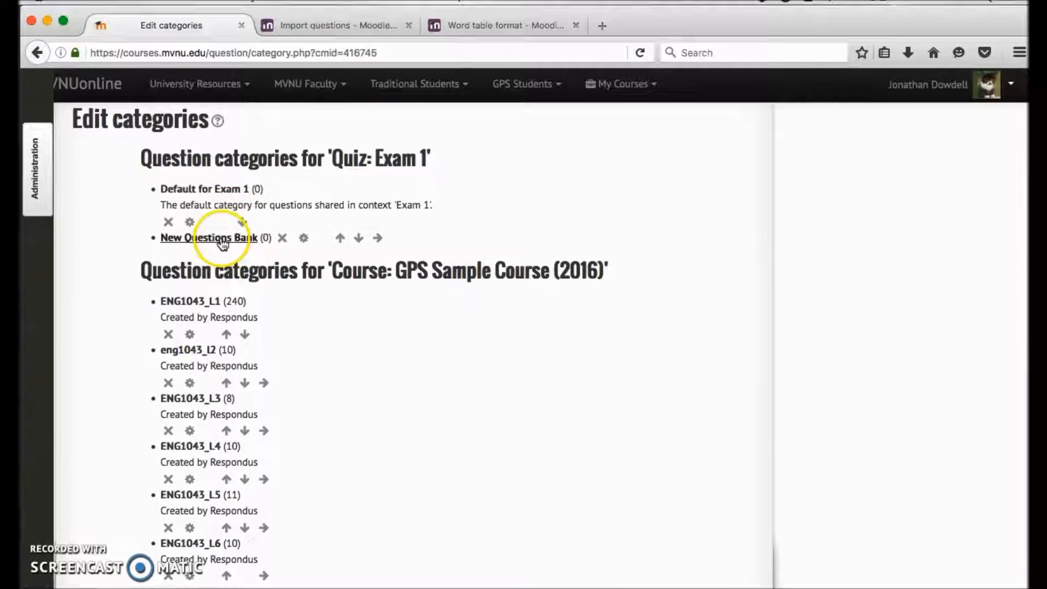
# Step: Open the New Questions Bank category for editing and save it with its existing parent and name
pyautogui.scroll(2, 213, 235)
pyautogui.click(221, 280)
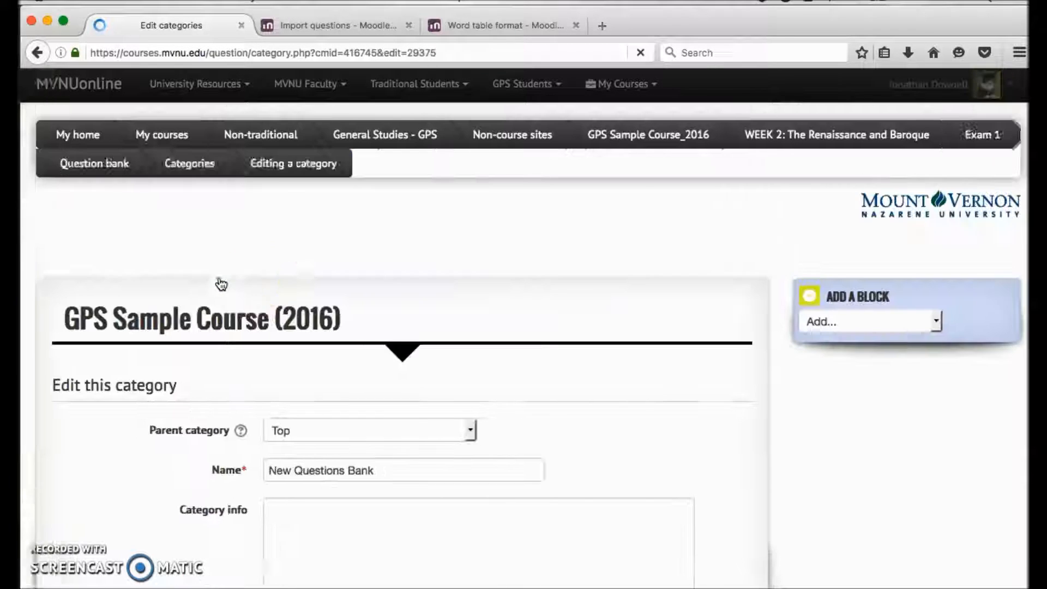
pyautogui.scroll(-3, 490, 404)
pyautogui.scroll(-3, 449, 414)
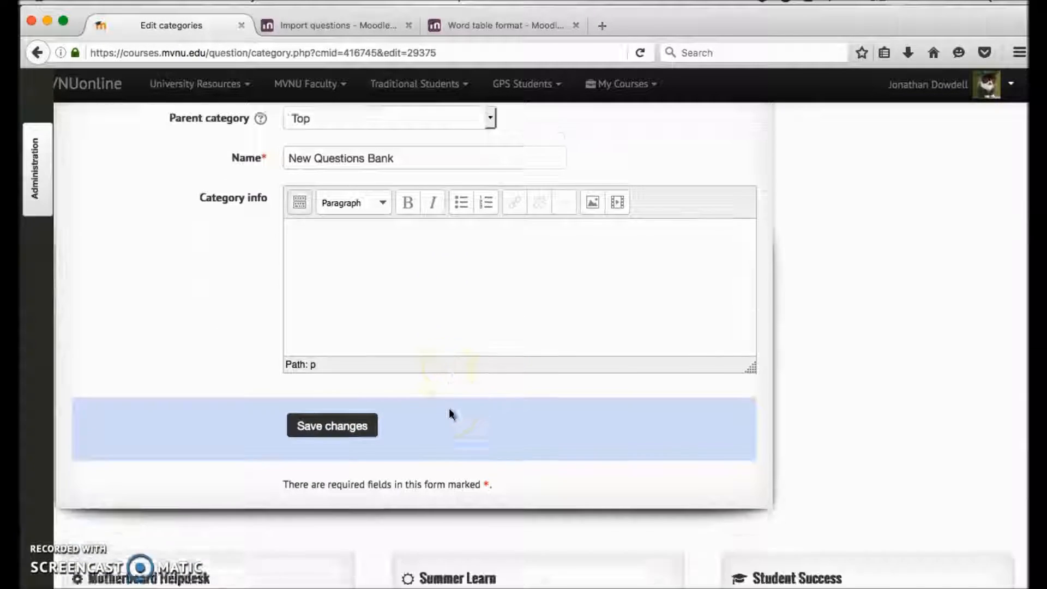
pyautogui.click(327, 425)
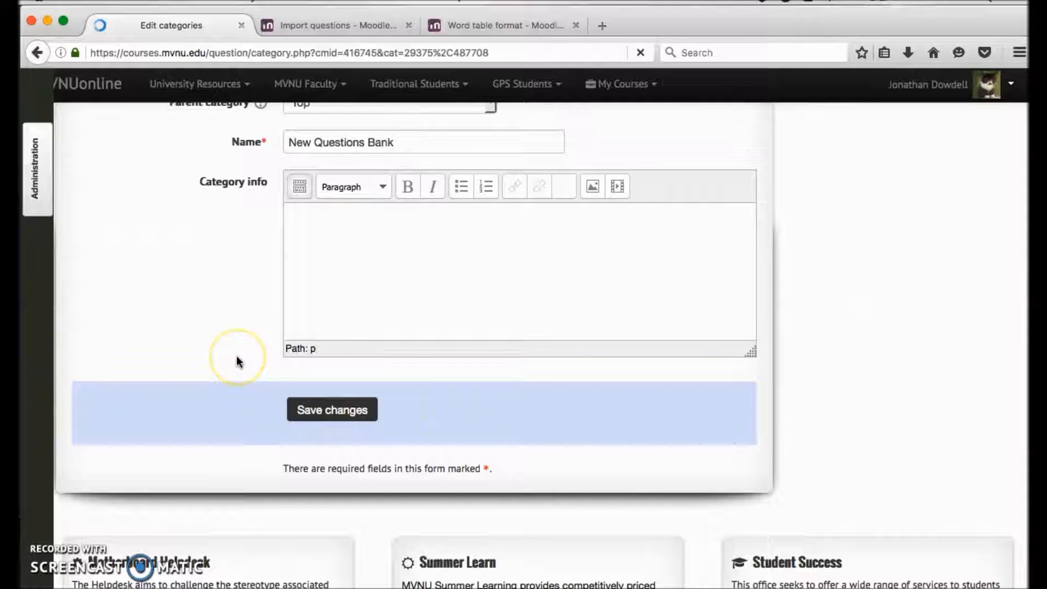
# Step: Open the Questions page of the question bank from the quiz administration options
pyautogui.scroll(-5, 292, 376)
pyautogui.scroll(5, 294, 385)
pyautogui.scroll(-9, 294, 384)
pyautogui.scroll(4, 294, 384)
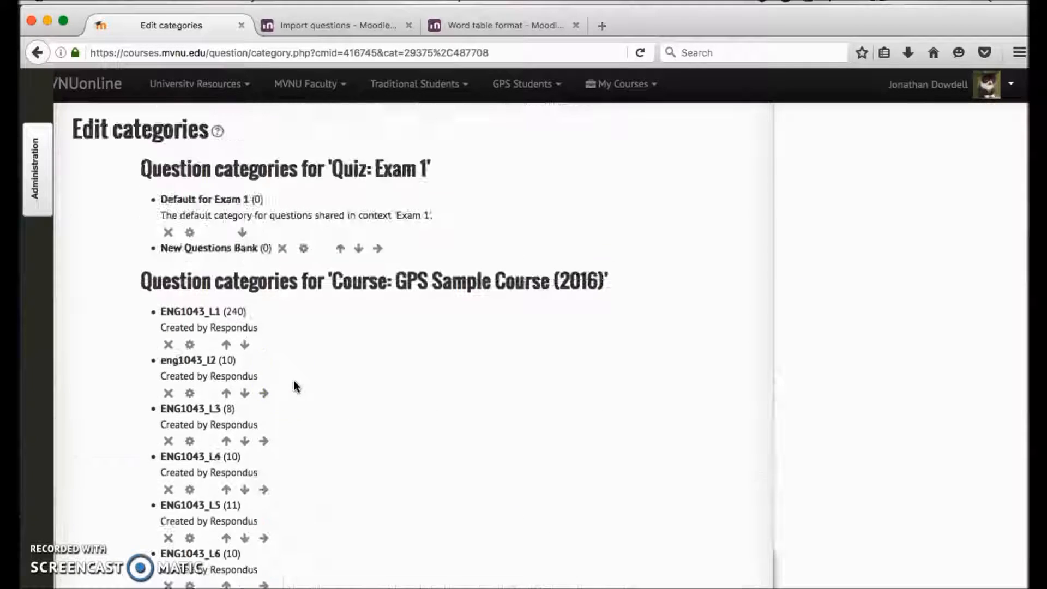
pyautogui.click(36, 201)
pyautogui.click(166, 457)
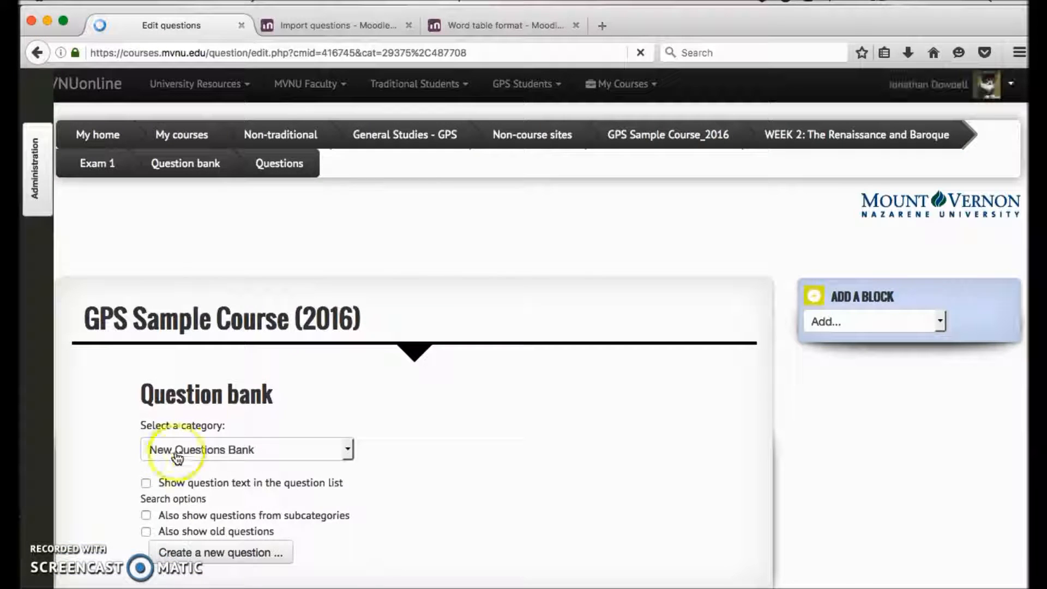
# Step: Choose New Questions Bank as the category shown in the question bank
pyautogui.click(173, 454)
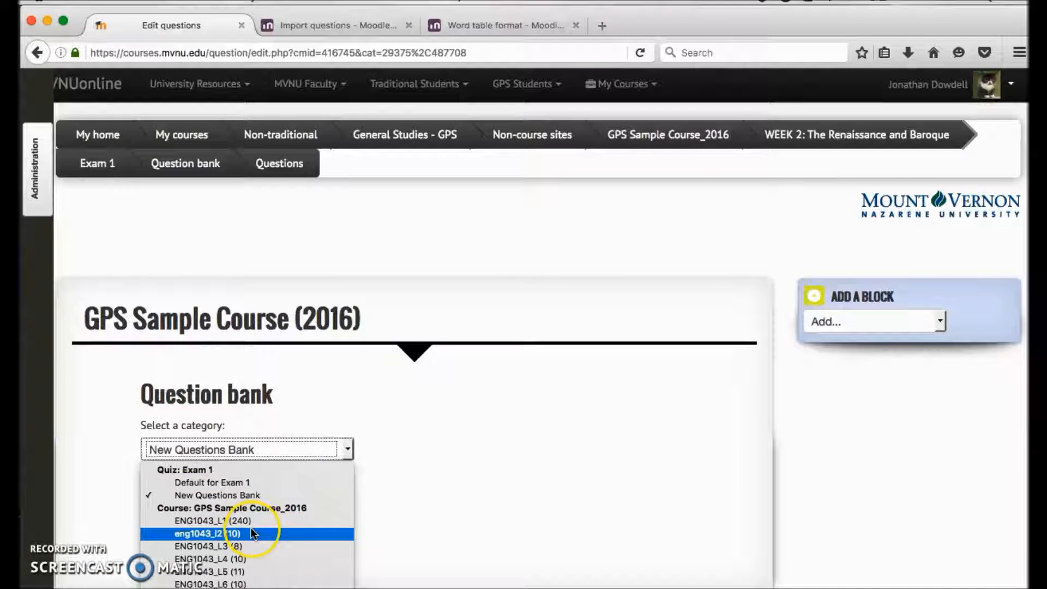
pyautogui.click(256, 494)
pyautogui.scroll(-5, 437, 443)
pyautogui.scroll(2, 381, 409)
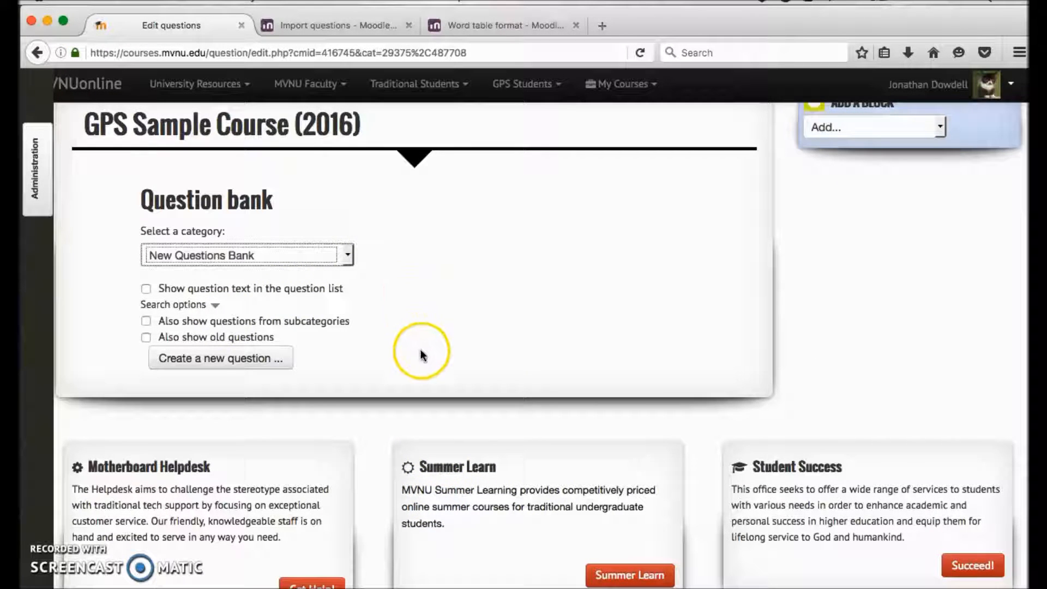
pyautogui.scroll(2, 420, 349)
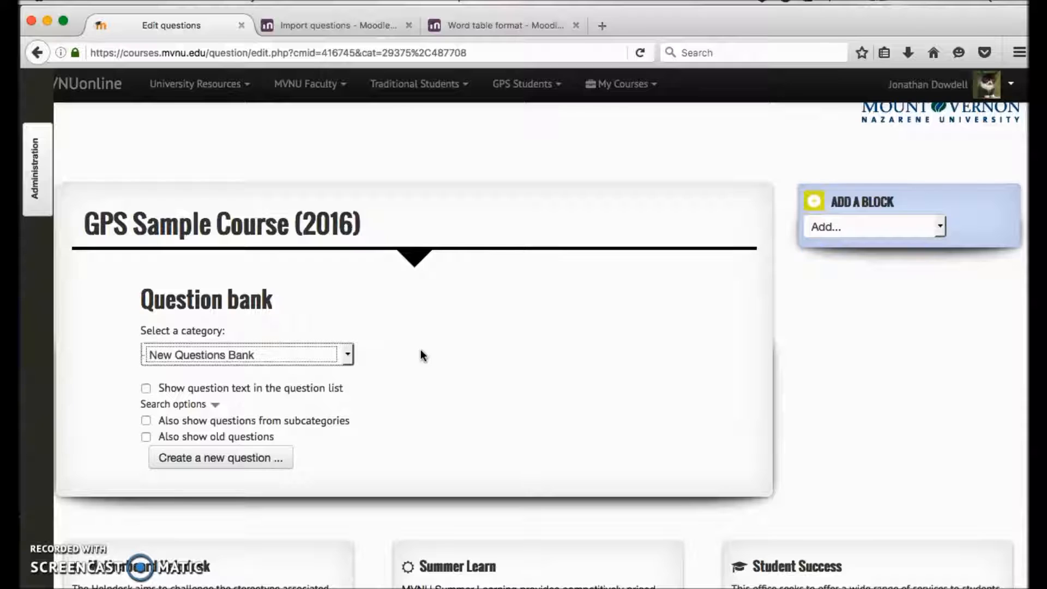
# Step: Open the question bank's Import page from the quiz administration options
pyautogui.click(38, 180)
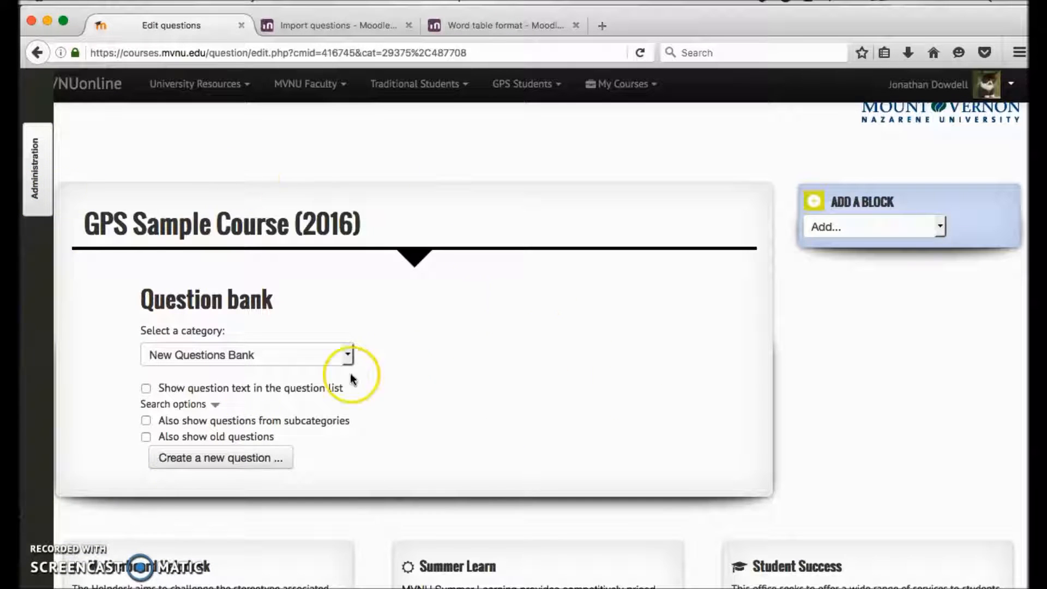
pyautogui.scroll(1, 320, 246)
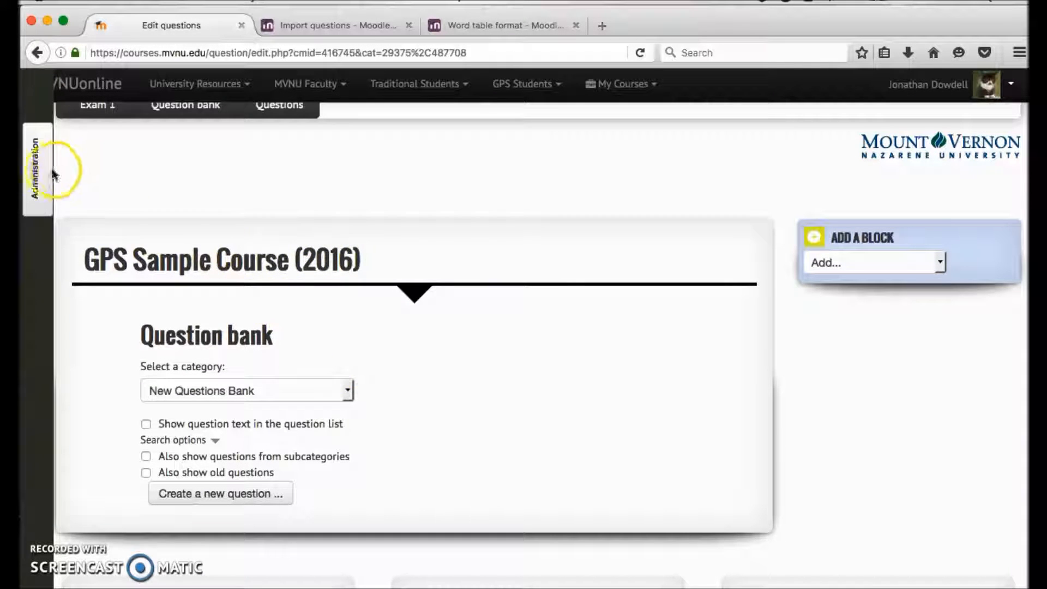
pyautogui.moveTo(44, 175)
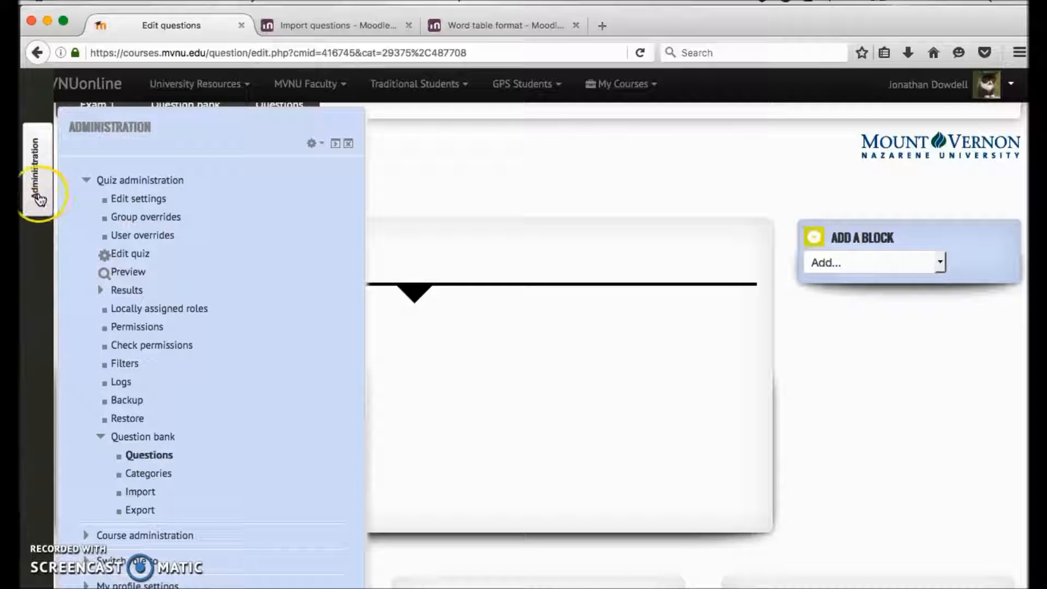
pyautogui.click(41, 195)
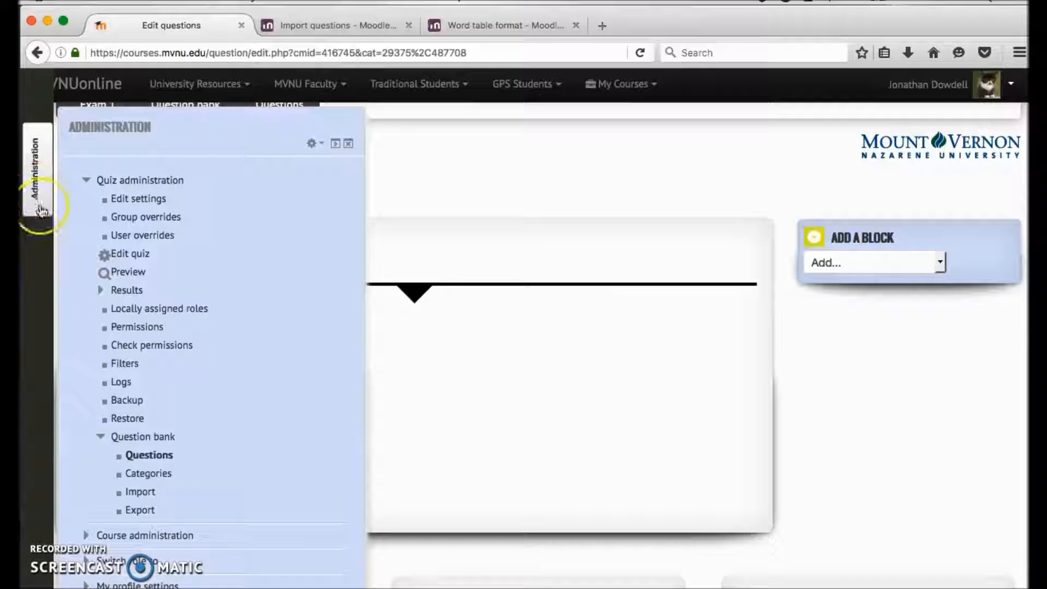
pyautogui.click(141, 493)
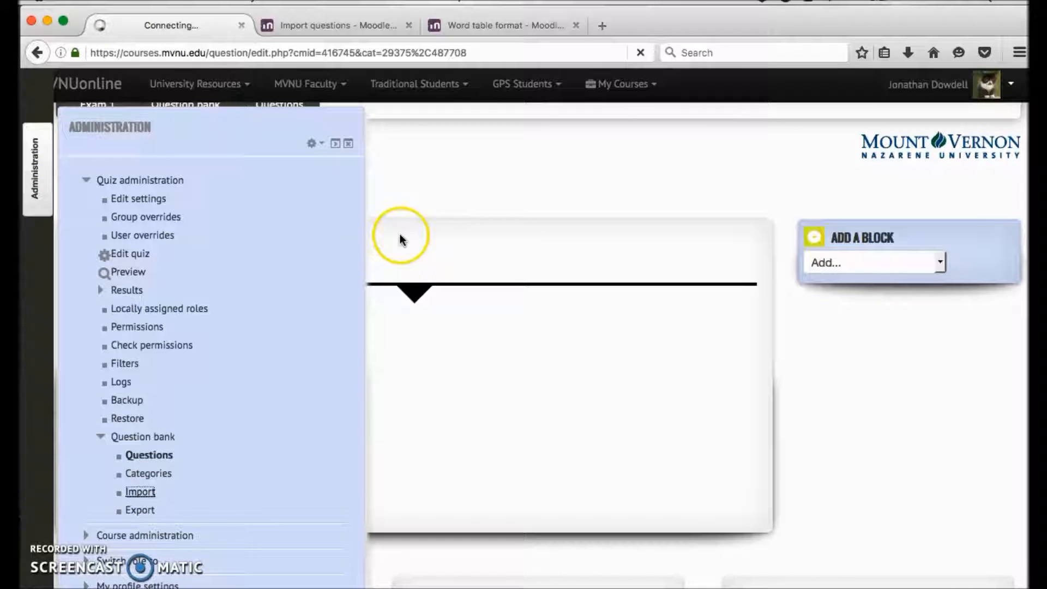
# Step: Review the available import file formats and choose Aiken format
pyautogui.scroll(-5, 145, 292)
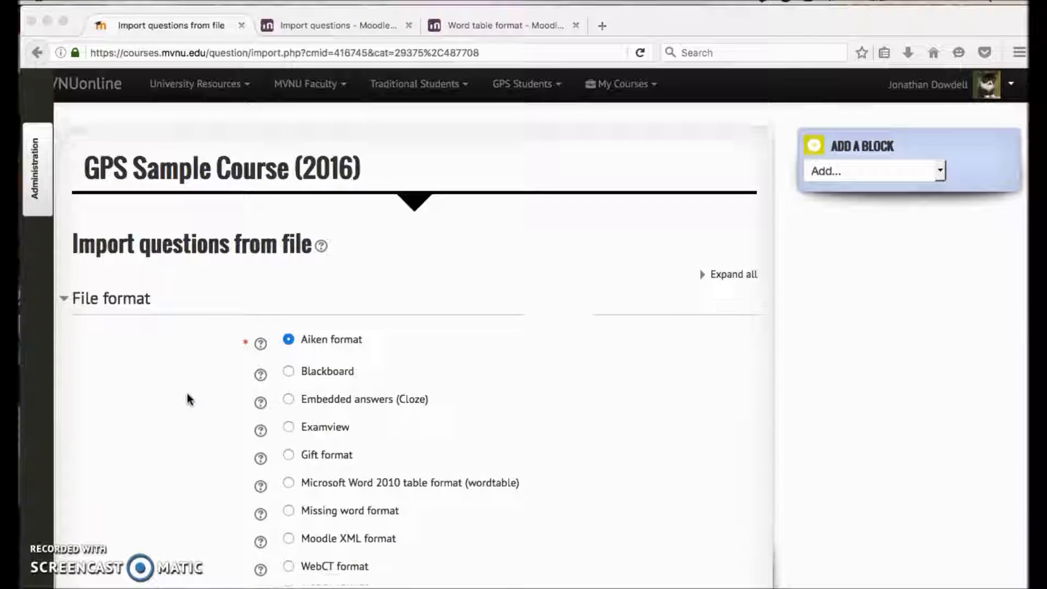
pyautogui.scroll(-1, 188, 395)
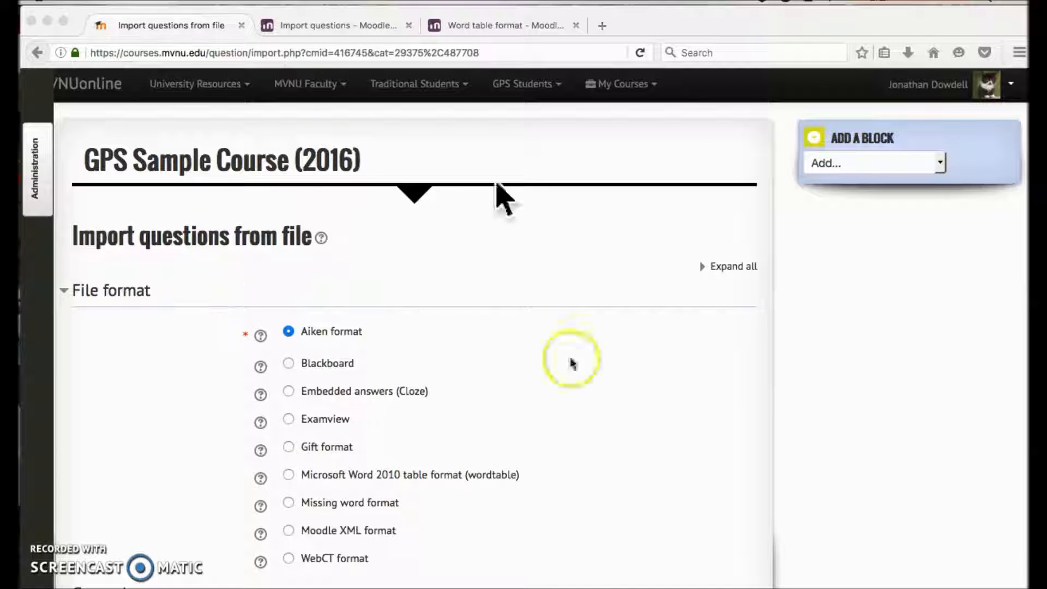
pyautogui.scroll(1, 364, 389)
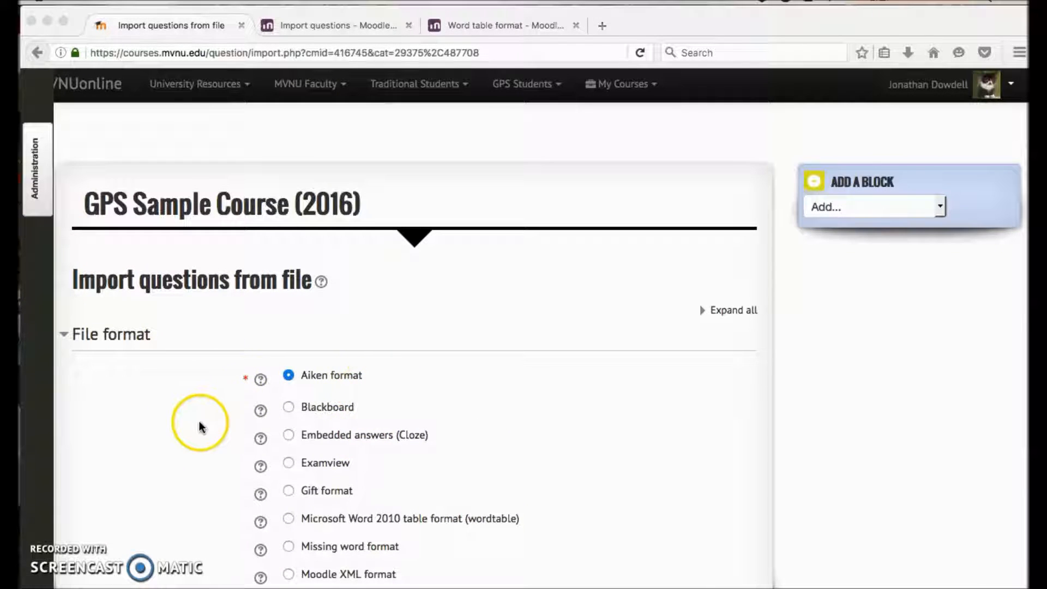
pyautogui.scroll(-3, 196, 425)
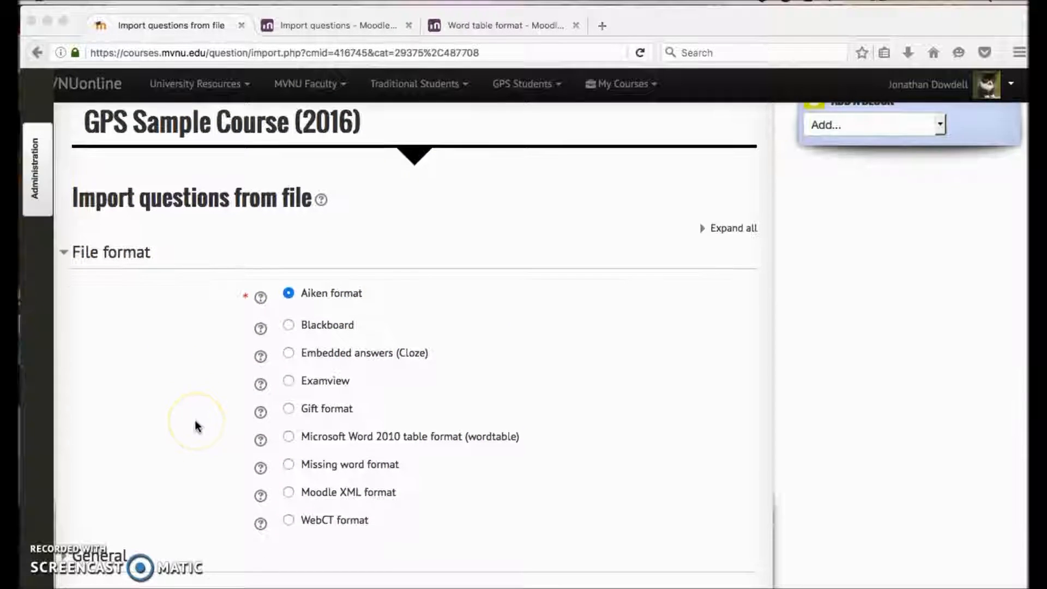
pyautogui.click(244, 298)
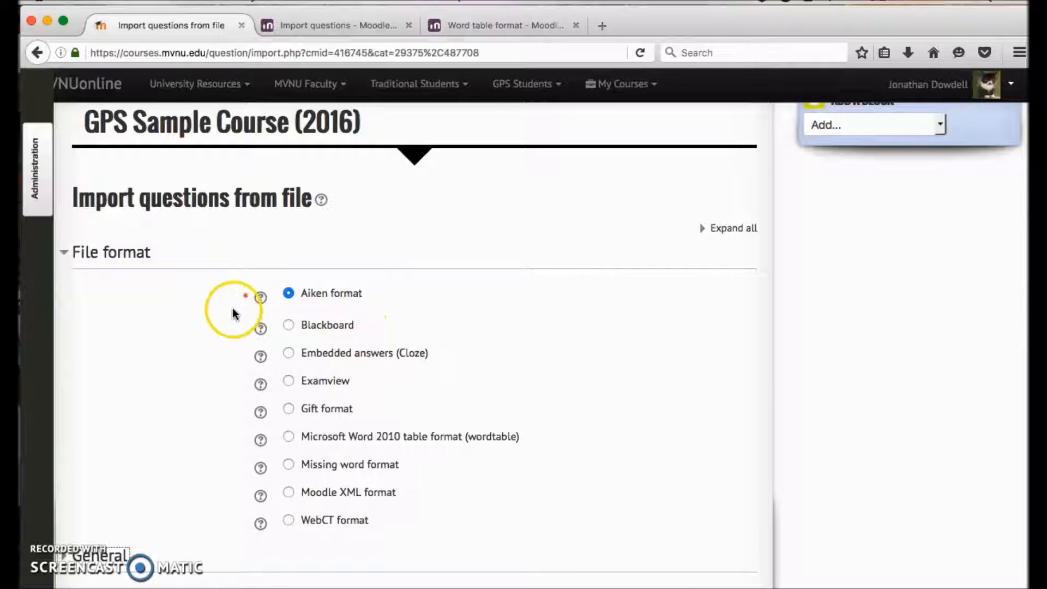
pyautogui.scroll(-1, 234, 316)
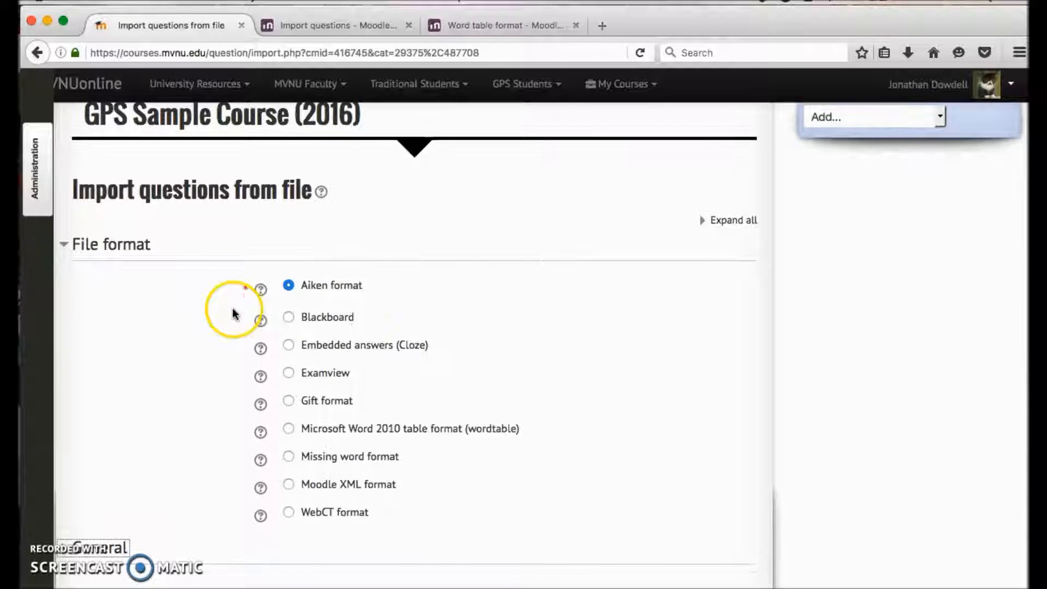
pyautogui.click(288, 285)
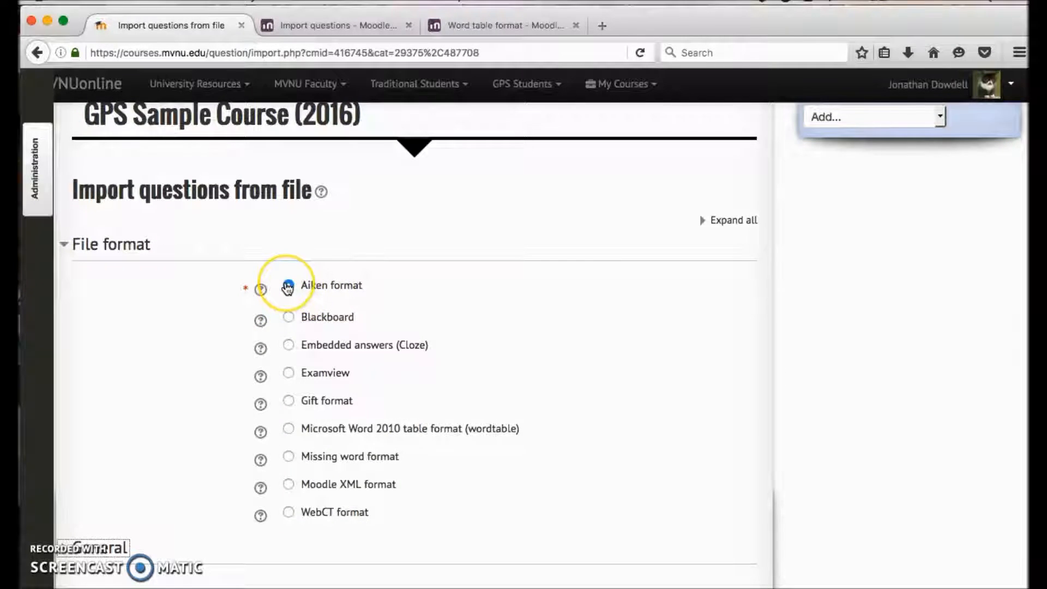
# Step: Expand the General import settings and set the import category to New Questions Bank
pyautogui.scroll(-8, 287, 284)
pyautogui.scroll(3, 163, 267)
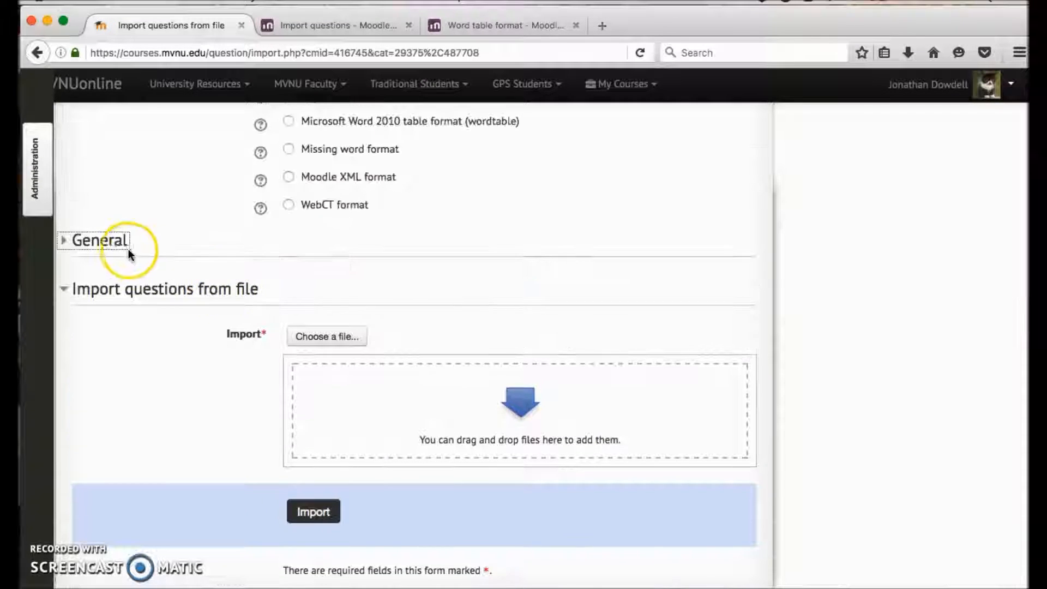
pyautogui.click(115, 244)
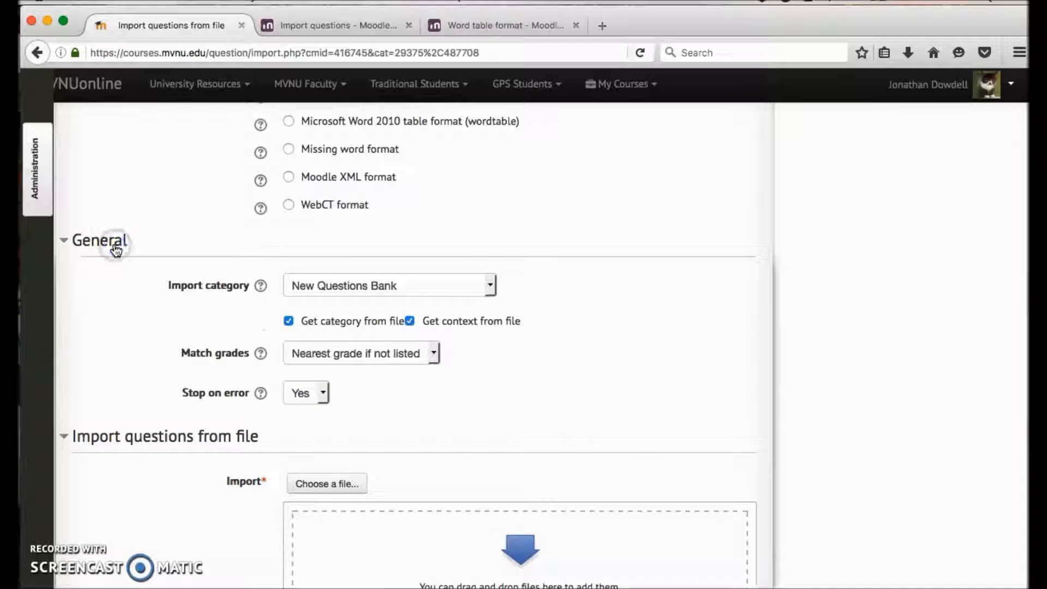
pyautogui.click(385, 289)
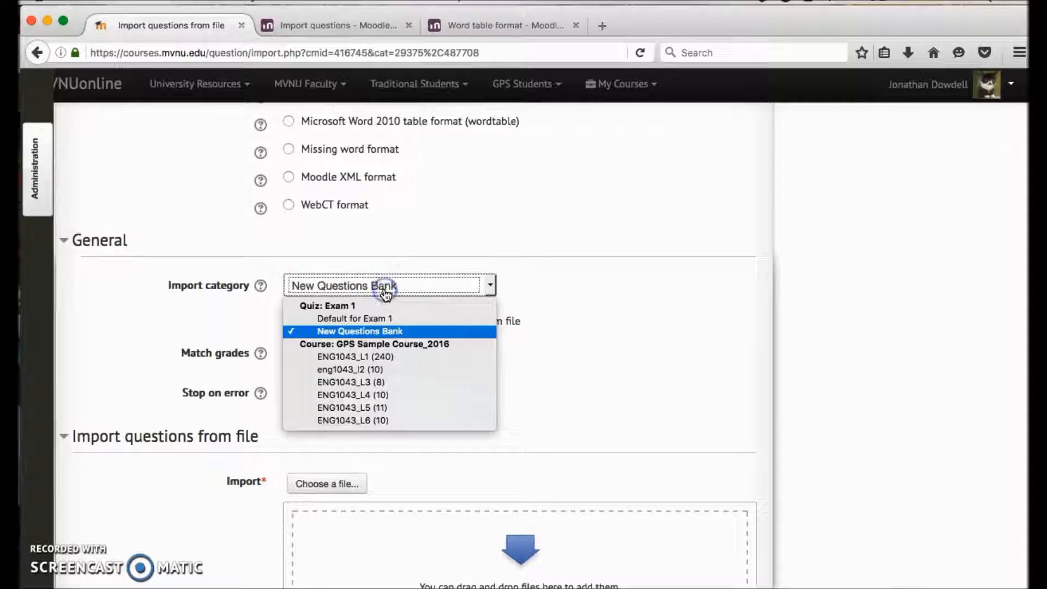
pyautogui.click(388, 331)
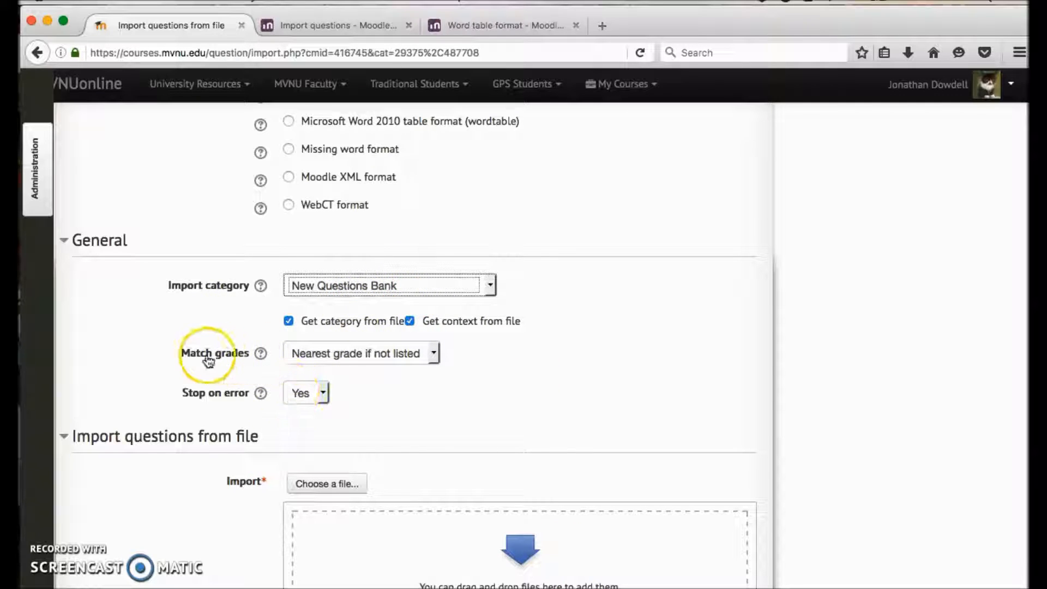
# Step: Set Match grades to Error if grade not listed and keep Stop on error at Yes
pyautogui.click(334, 364)
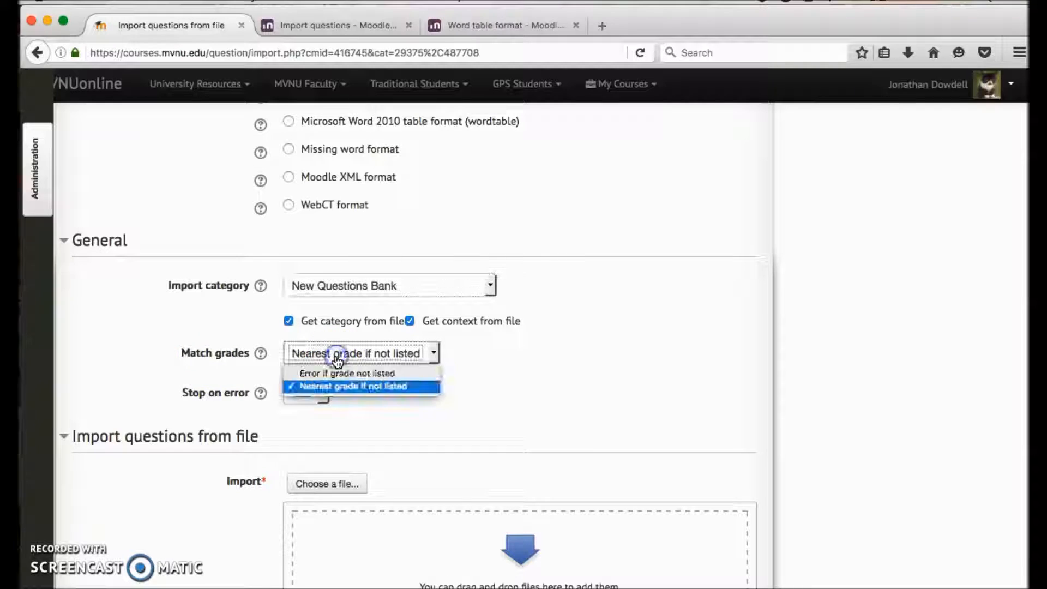
pyautogui.click(370, 374)
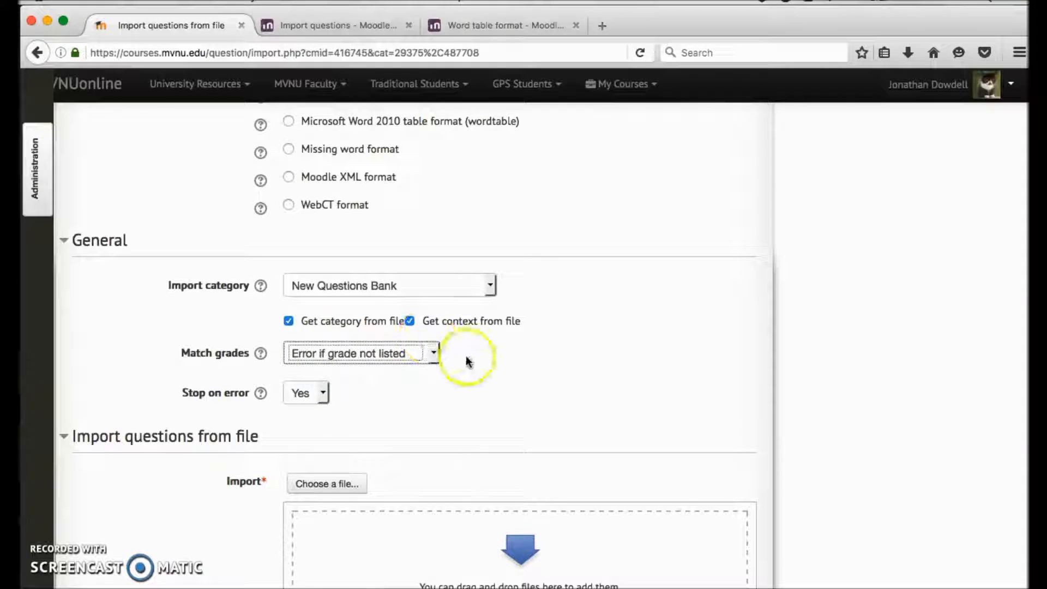
pyautogui.click(342, 360)
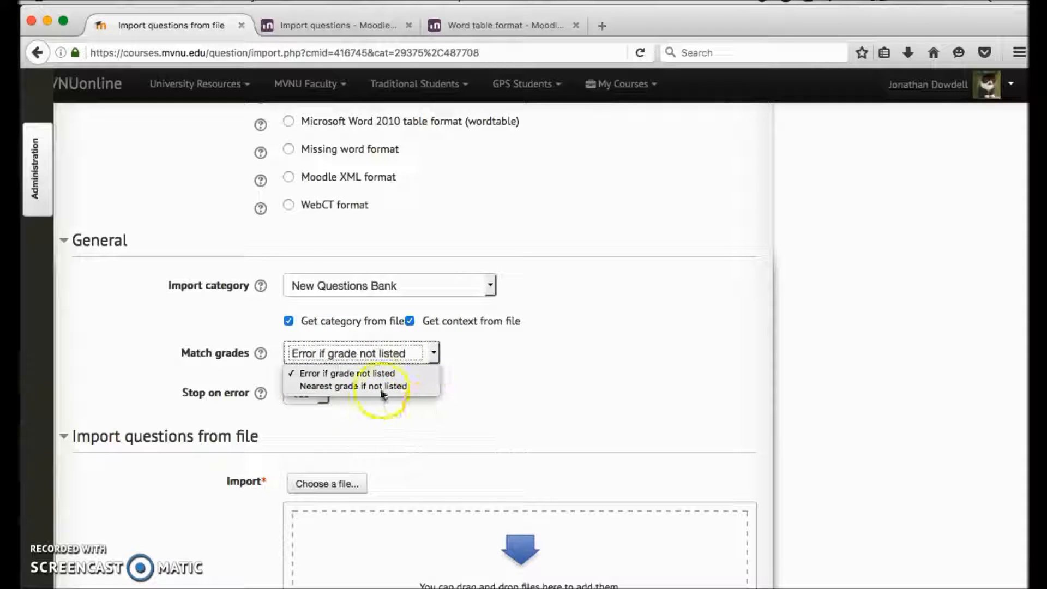
pyautogui.click(471, 417)
pyautogui.click(327, 353)
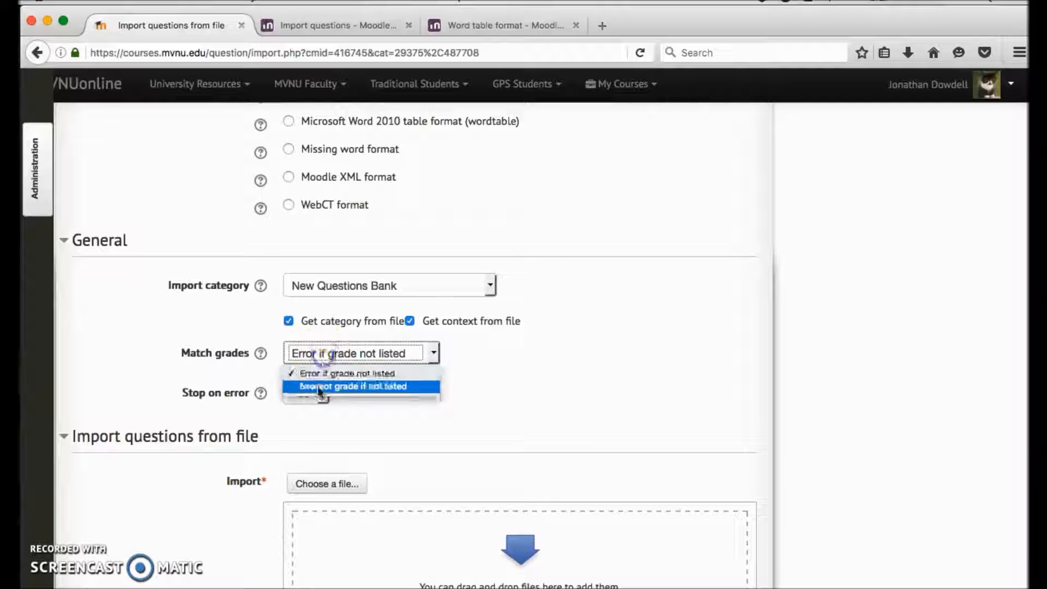
pyautogui.click(321, 374)
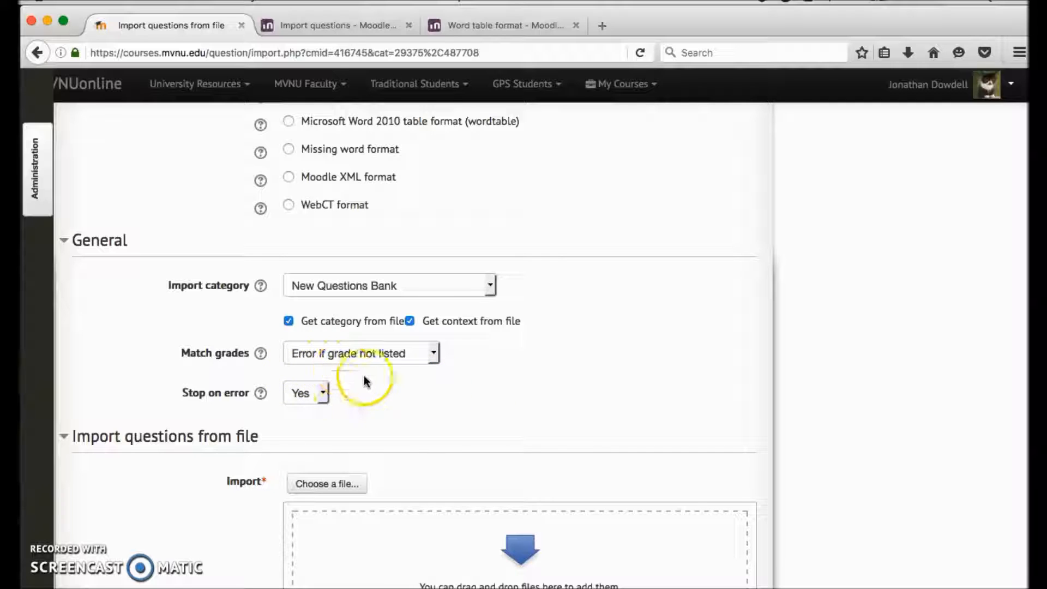
pyautogui.click(321, 395)
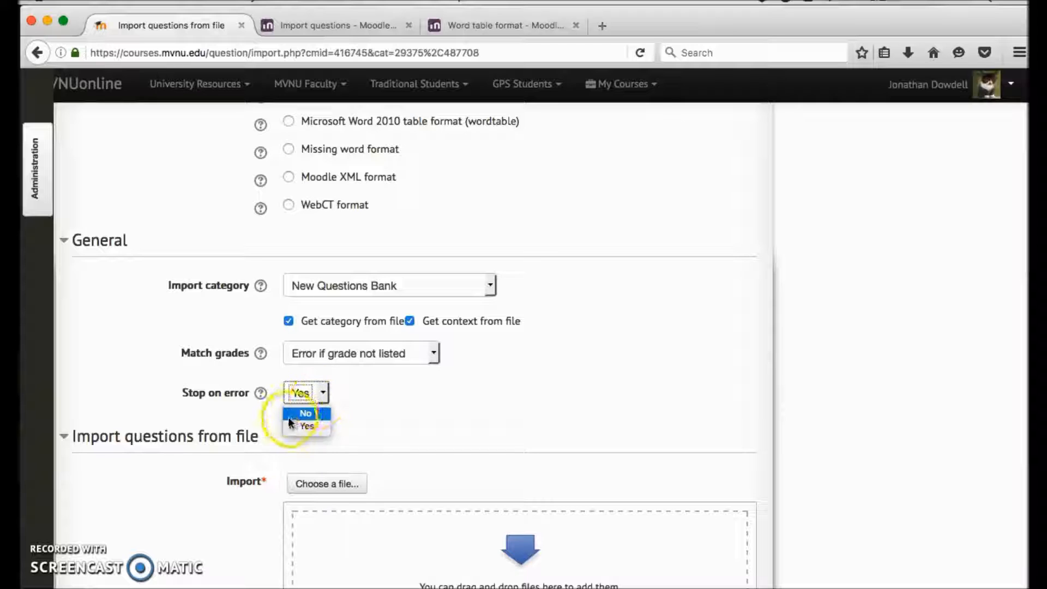
pyautogui.click(388, 429)
# Step: Switch to Microsoft Word to bring up the question document Question 1.docx
pyautogui.scroll(-3, 403, 382)
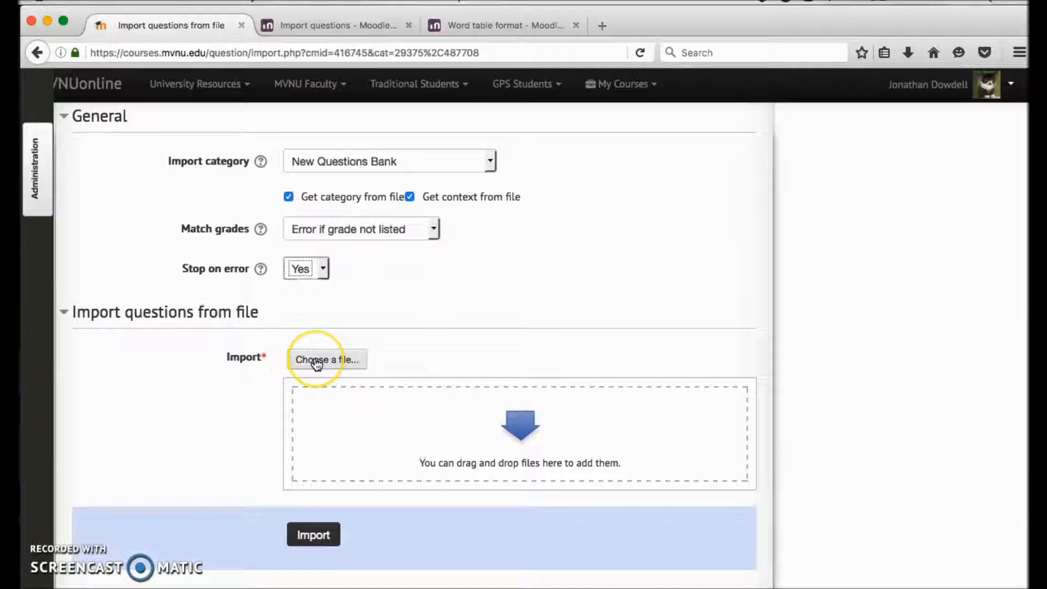
pyautogui.moveTo(24, 316)
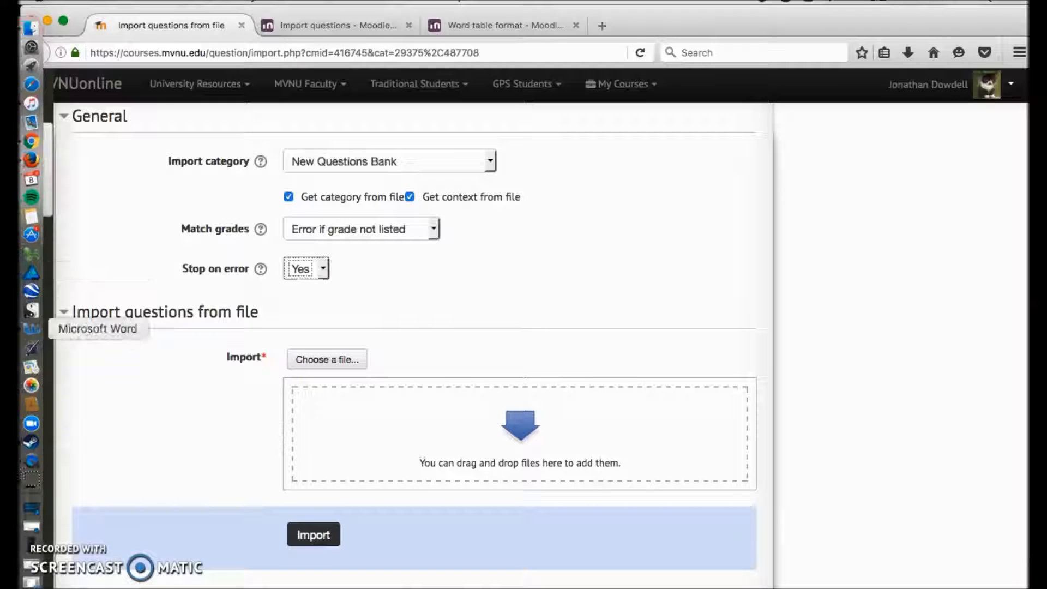
pyautogui.click(34, 330)
pyautogui.click(34, 330)
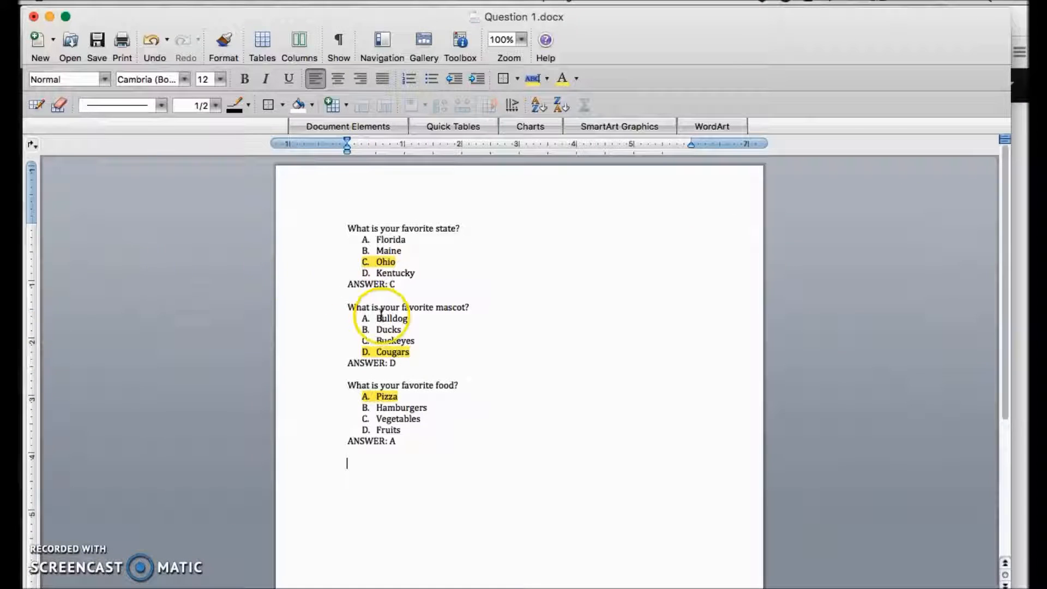
# Step: Examine how each question in Question 1.docx is laid out: question text, lettered choices, ANSWER line and the blank line between questions
pyautogui.moveTo(481, 225); pyautogui.dragTo(306, 222)
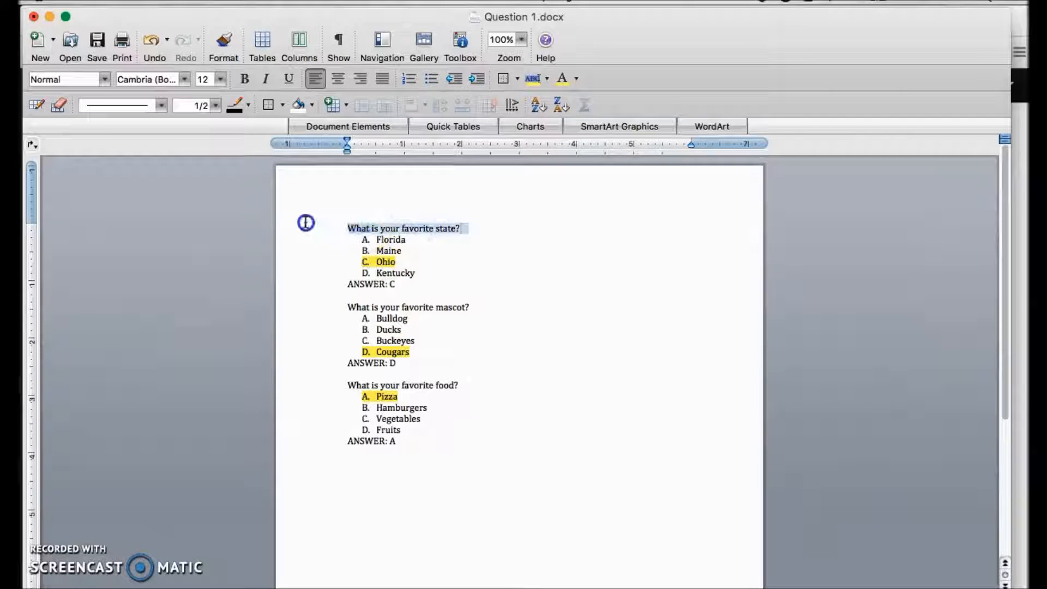
pyautogui.moveTo(432, 273); pyautogui.dragTo(336, 237)
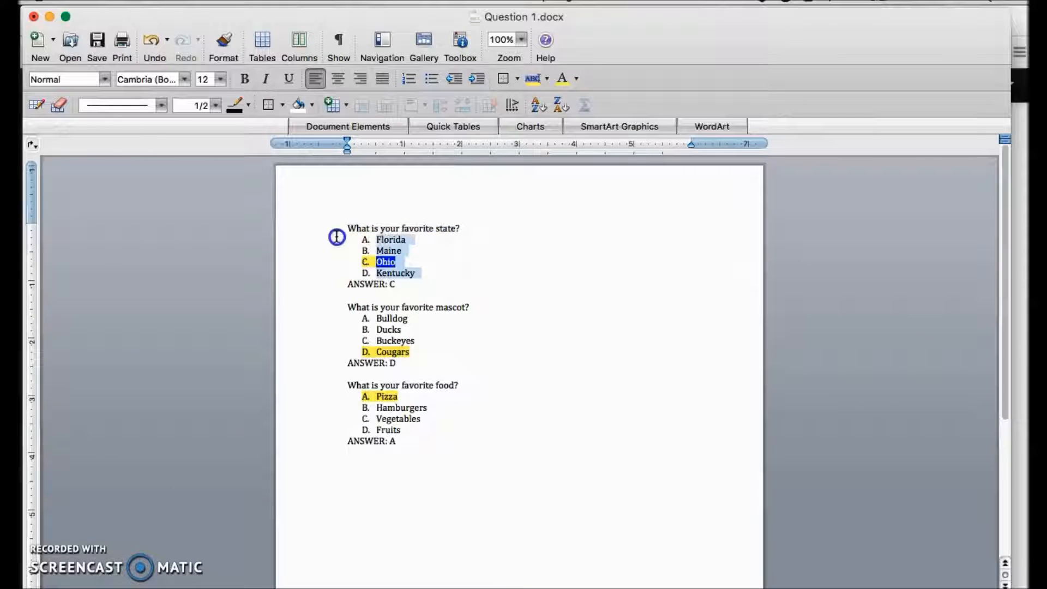
pyautogui.click(516, 269)
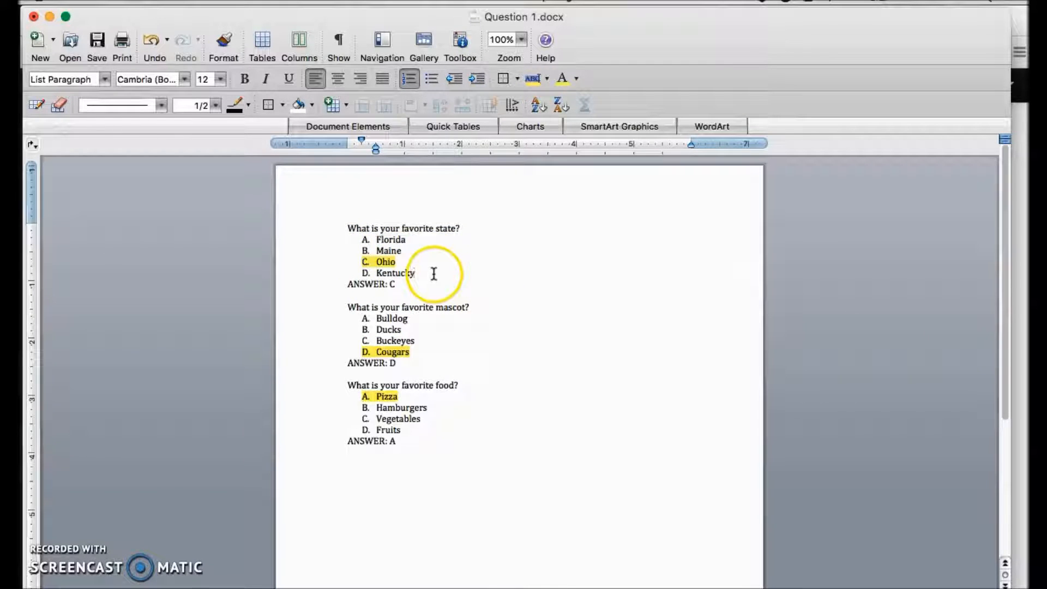
pyautogui.moveTo(428, 275); pyautogui.dragTo(350, 249)
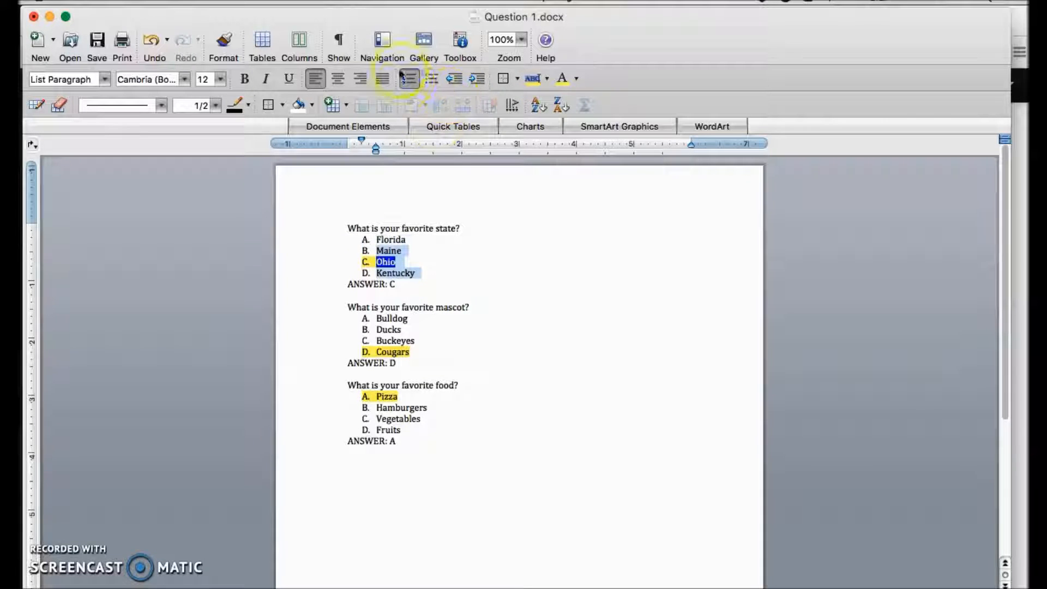
pyautogui.click(462, 284)
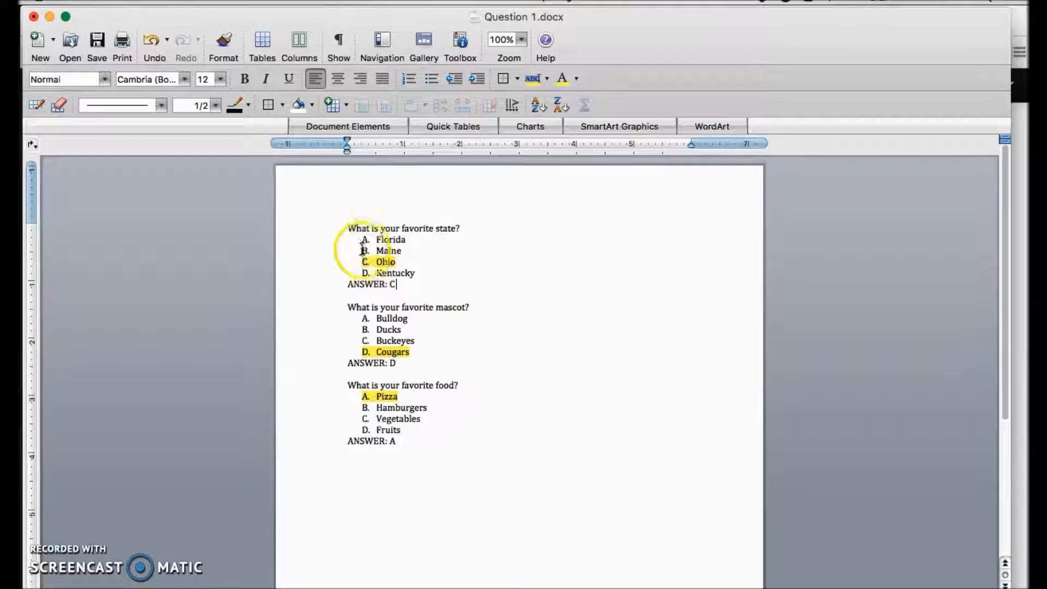
pyautogui.click(350, 237)
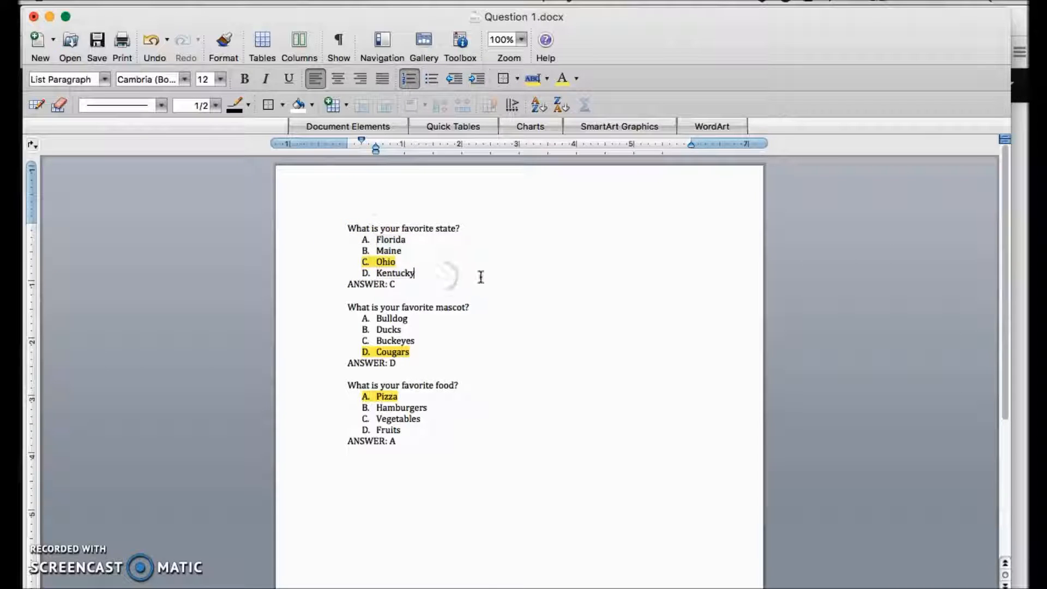
pyautogui.moveTo(420, 296); pyautogui.dragTo(385, 289)
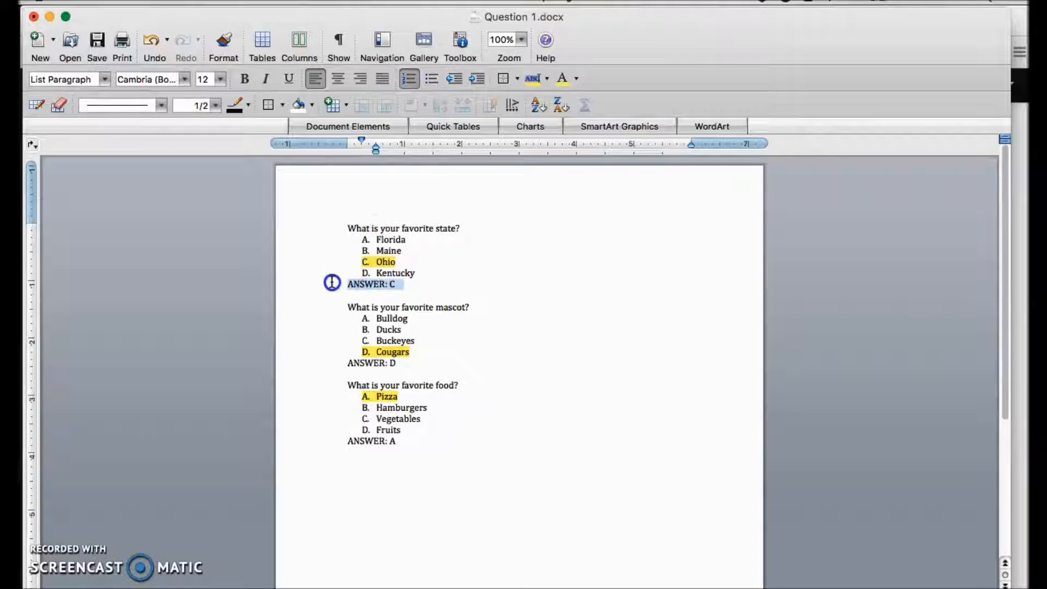
pyautogui.click(458, 296)
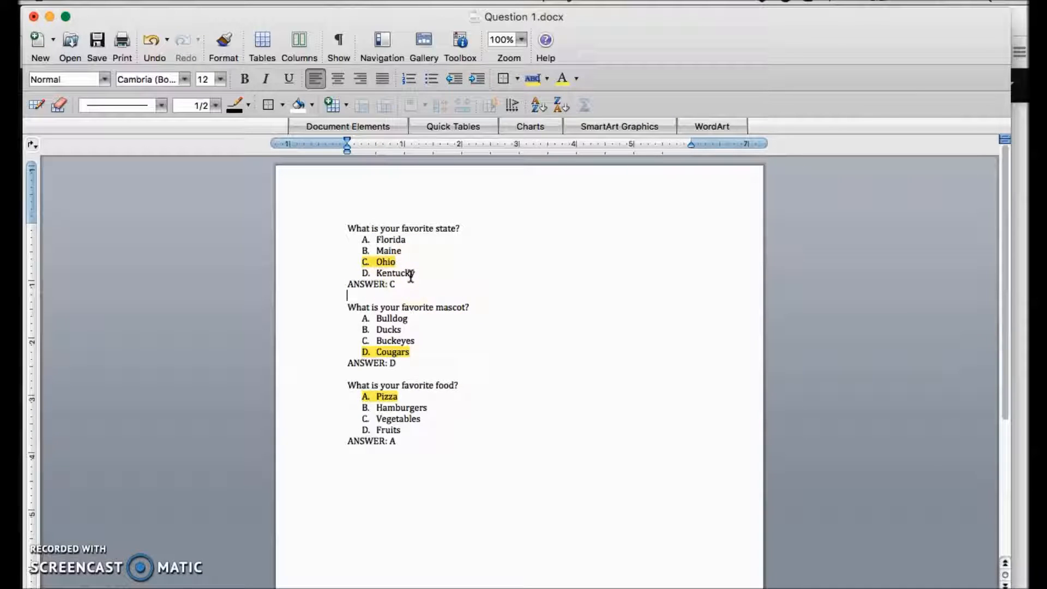
pyautogui.scroll(-5, 411, 276)
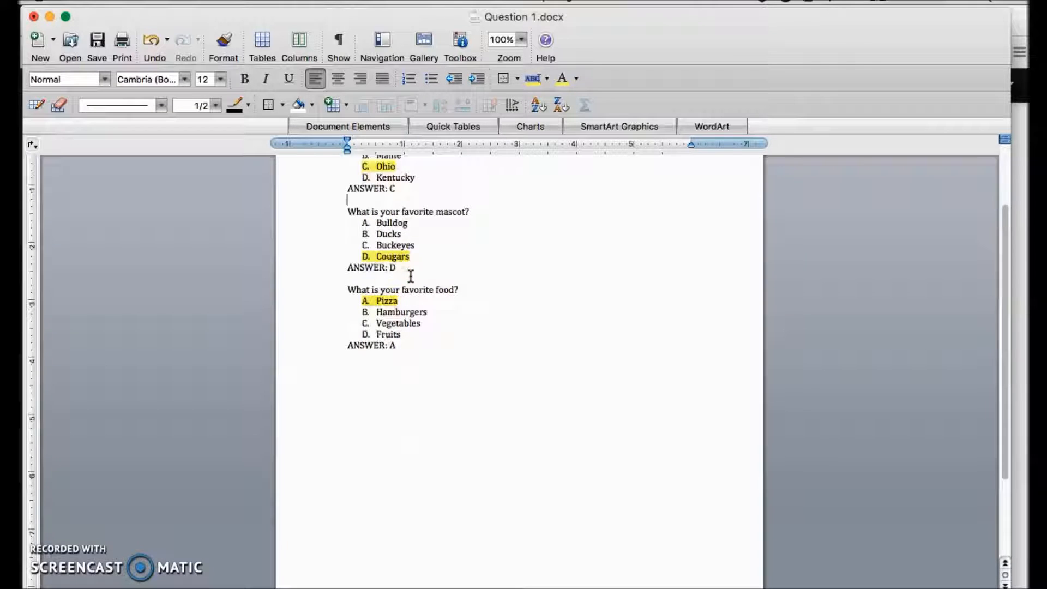
pyautogui.scroll(2, 411, 276)
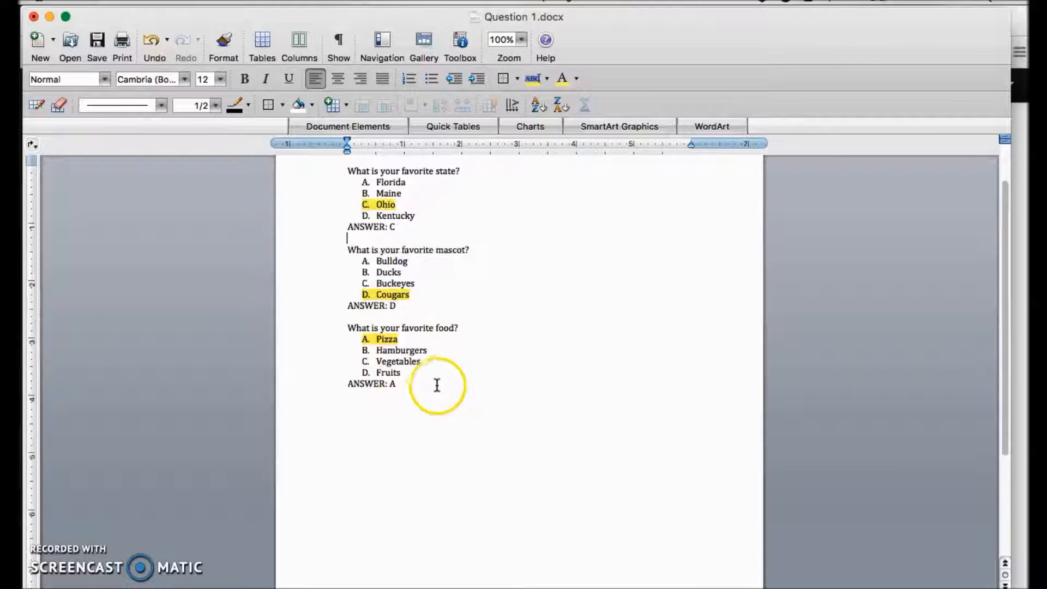
pyautogui.scroll(2, 437, 382)
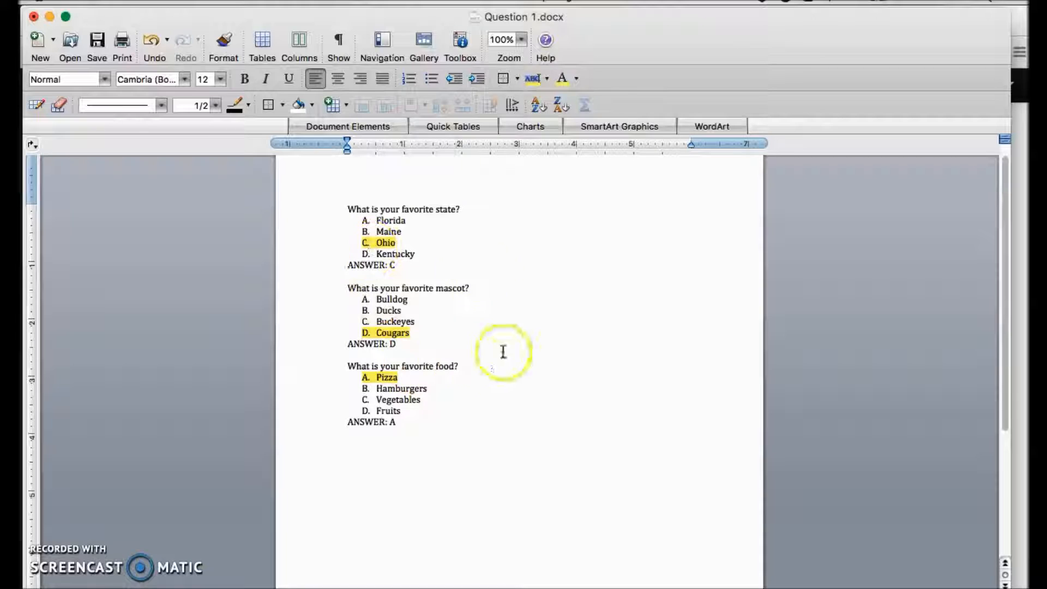
pyautogui.scroll(-2, 389, 363)
pyautogui.scroll(3, 389, 363)
pyautogui.click(380, 352)
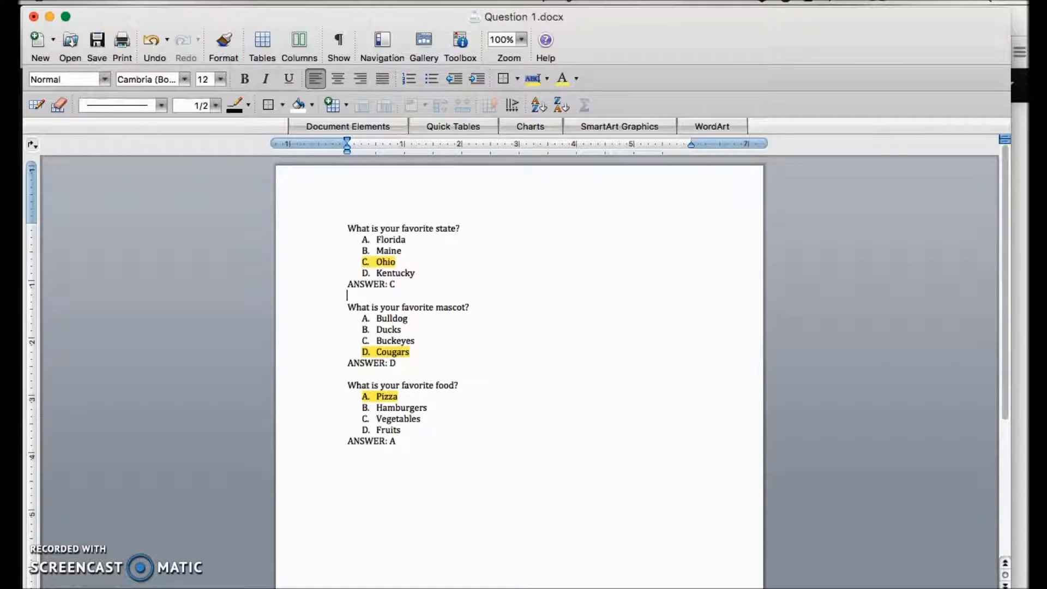
# Step: Save a copy of the document to the Desktop as Question 1.txt in Plain Text format, accepting the default Mac OS encoding
pyautogui.click(112, 1)
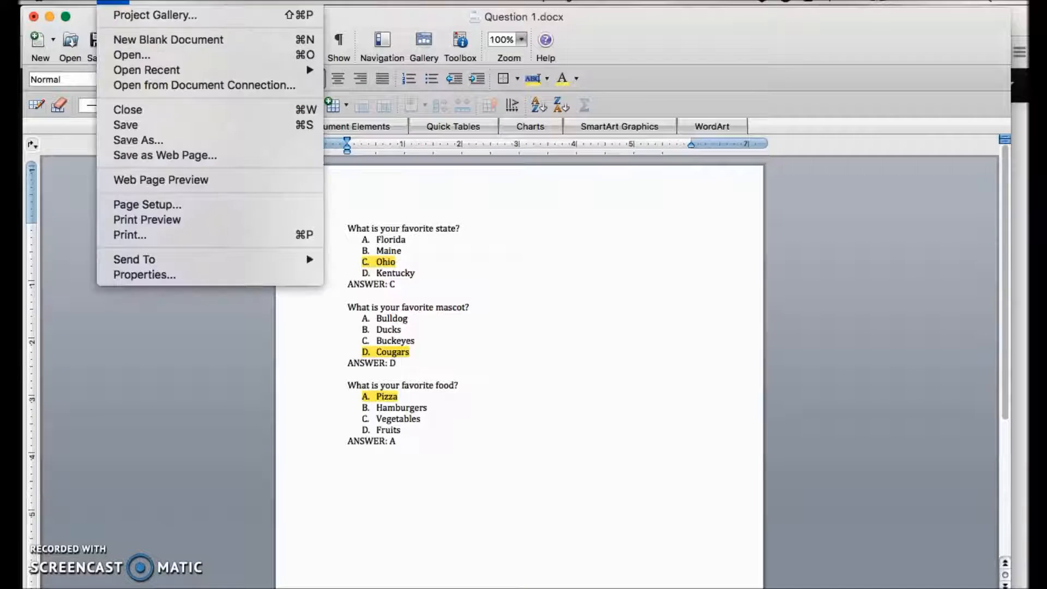
pyautogui.click(135, 145)
pyautogui.click(521, 224)
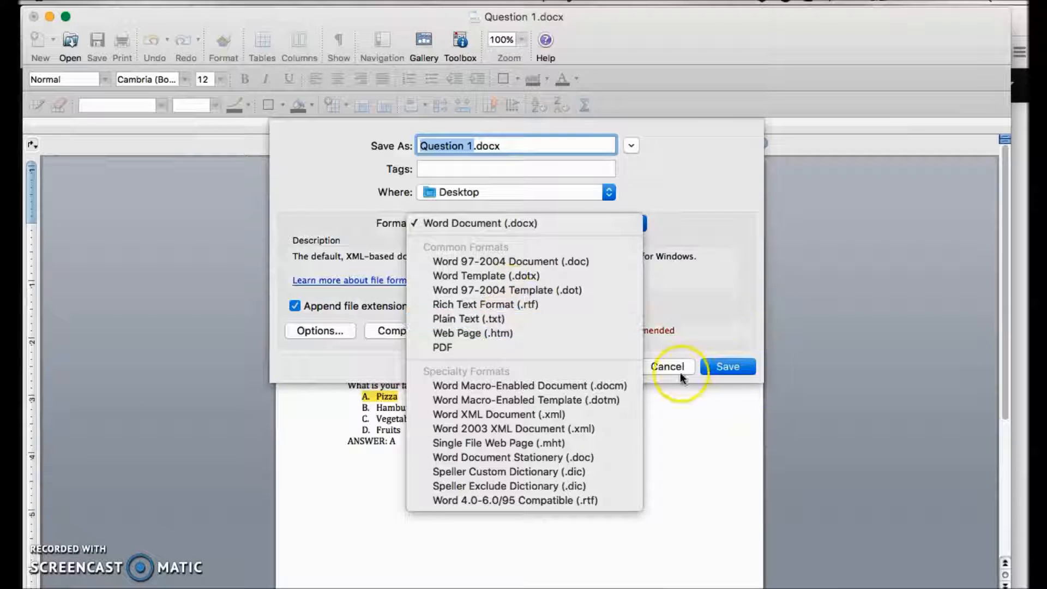
pyautogui.click(478, 318)
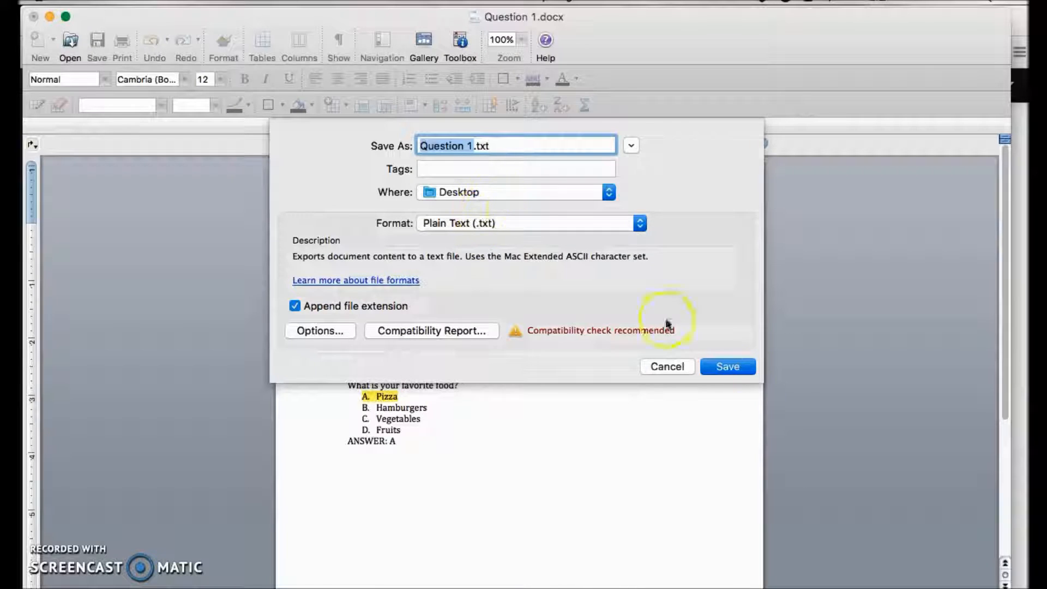
pyautogui.click(735, 366)
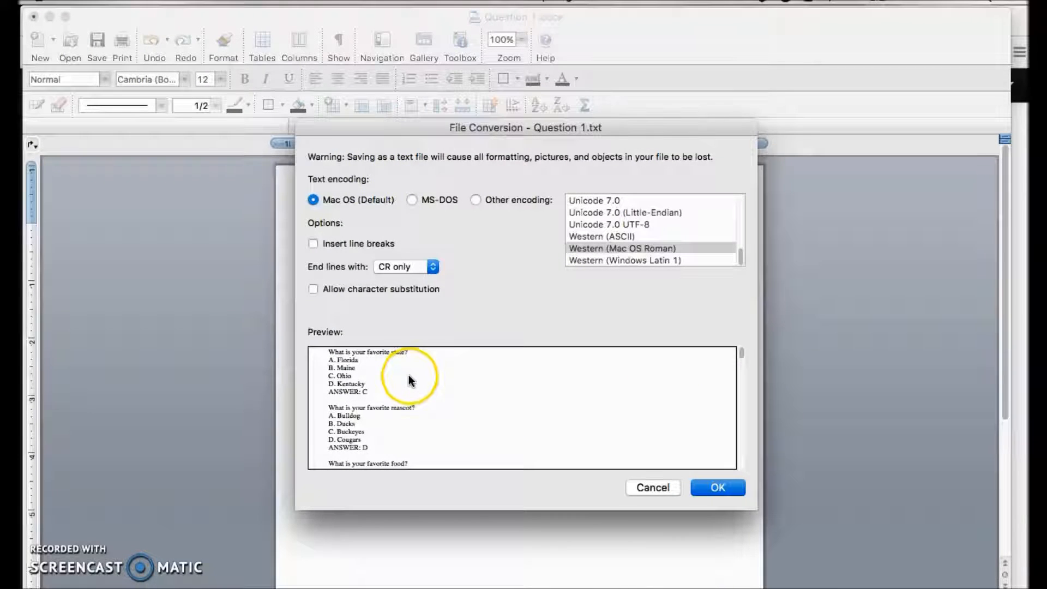
pyautogui.click(716, 482)
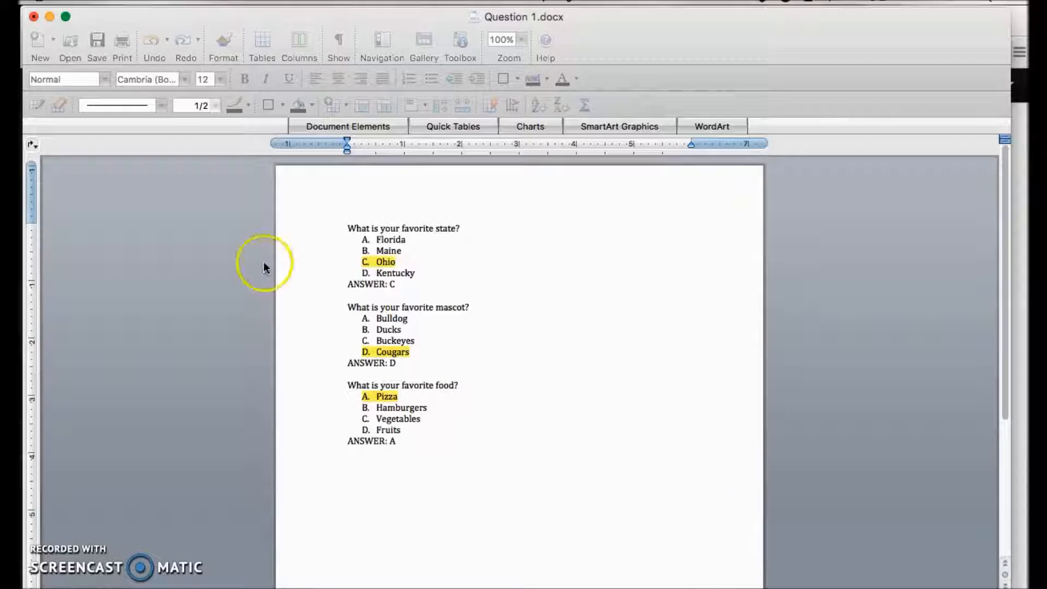
# Step: Minimize the Word document, return to Moodle's import page in Firefox and open the file picker for the import file
pyautogui.click(49, 16)
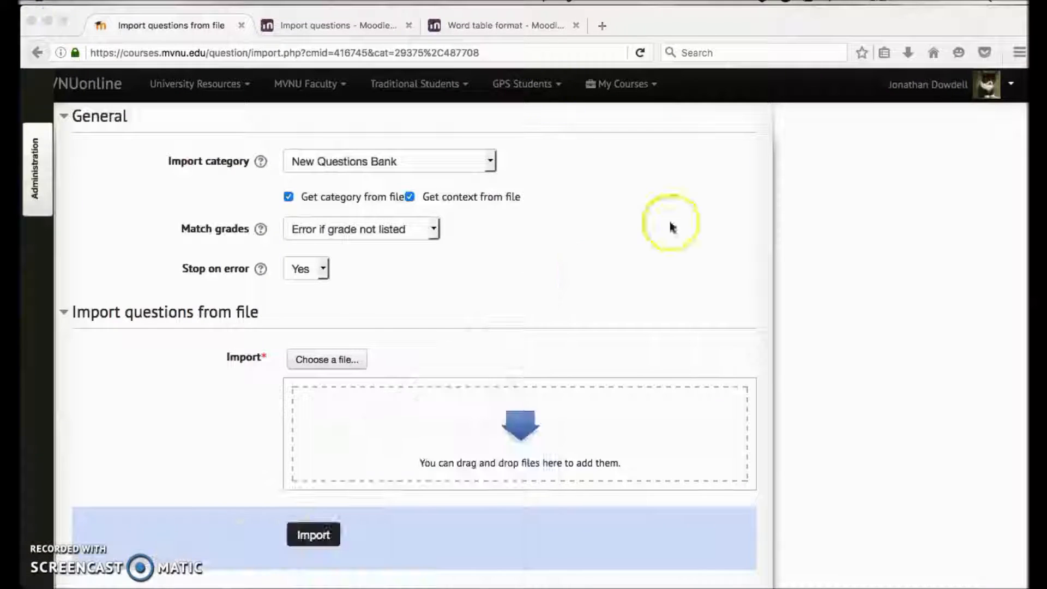
pyautogui.scroll(-2, 402, 347)
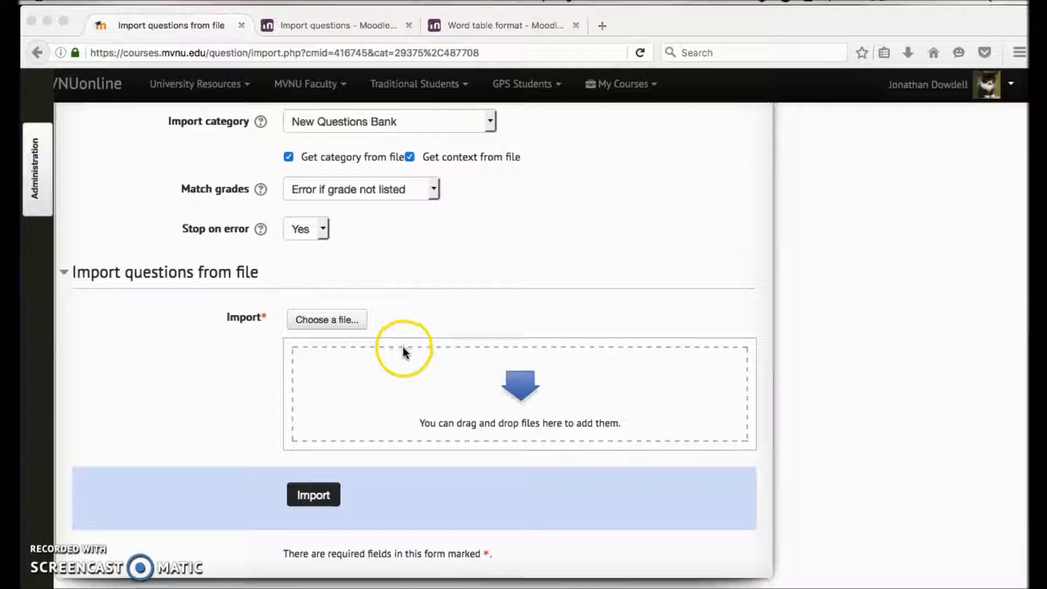
pyautogui.click(352, 321)
pyautogui.scroll(3, 431, 213)
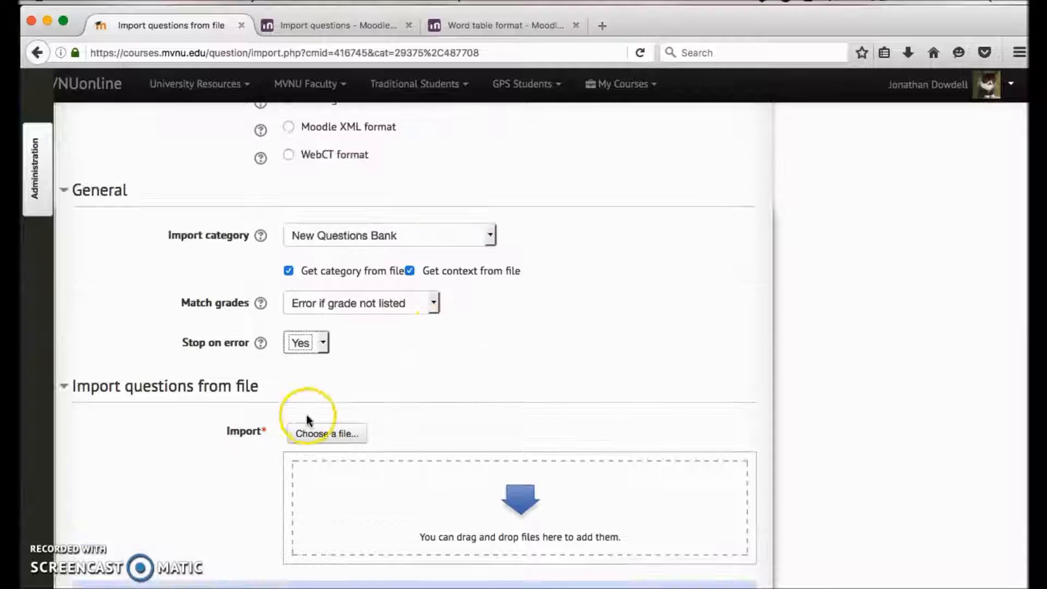
pyautogui.click(324, 434)
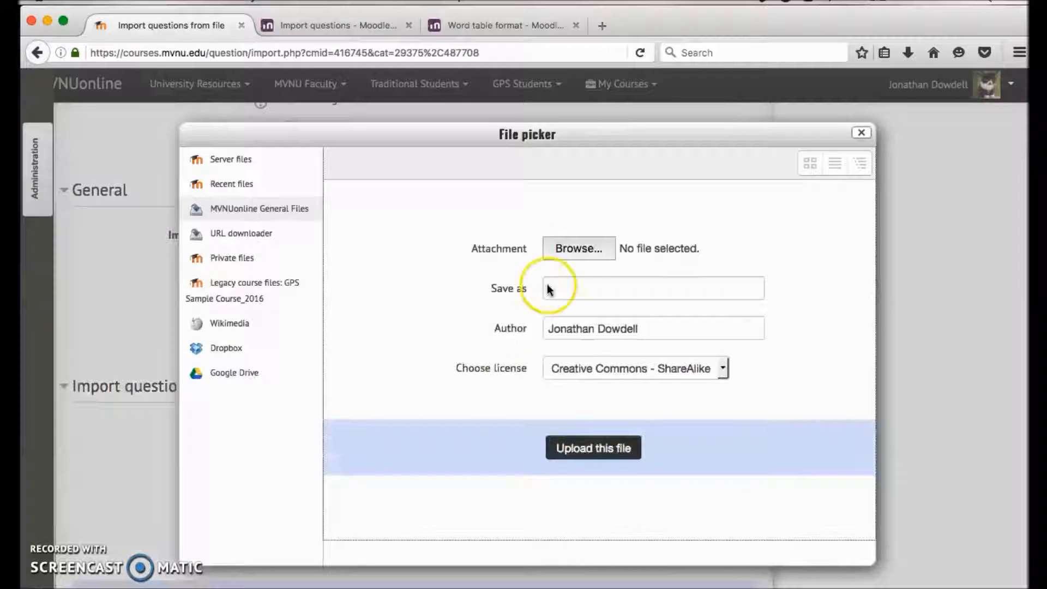
# Step: Select Question 1.txt from the Desktop and upload it as the file to import
pyautogui.click(580, 250)
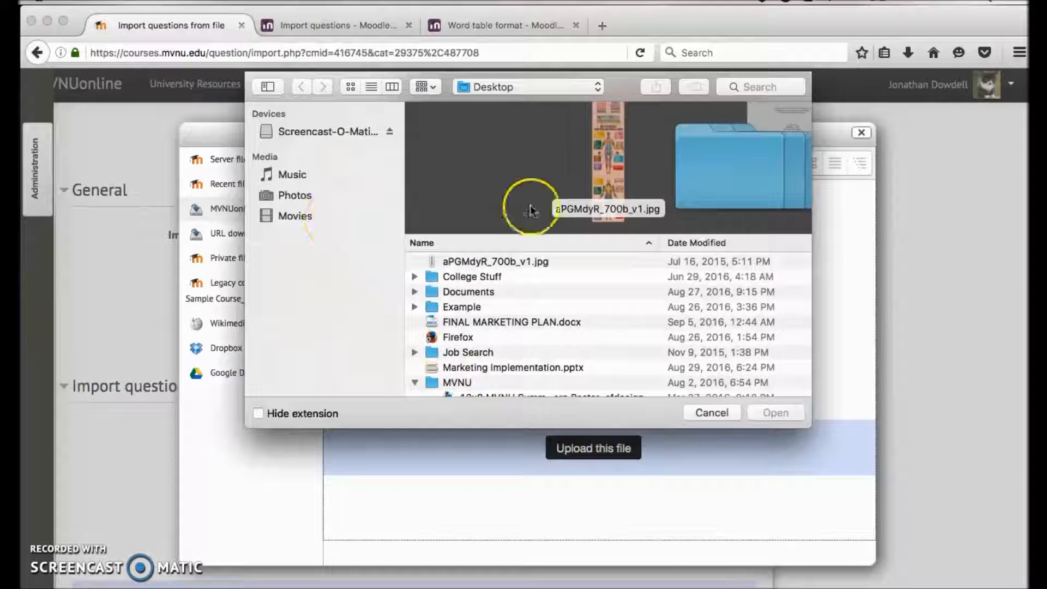
pyautogui.scroll(-20, 509, 295)
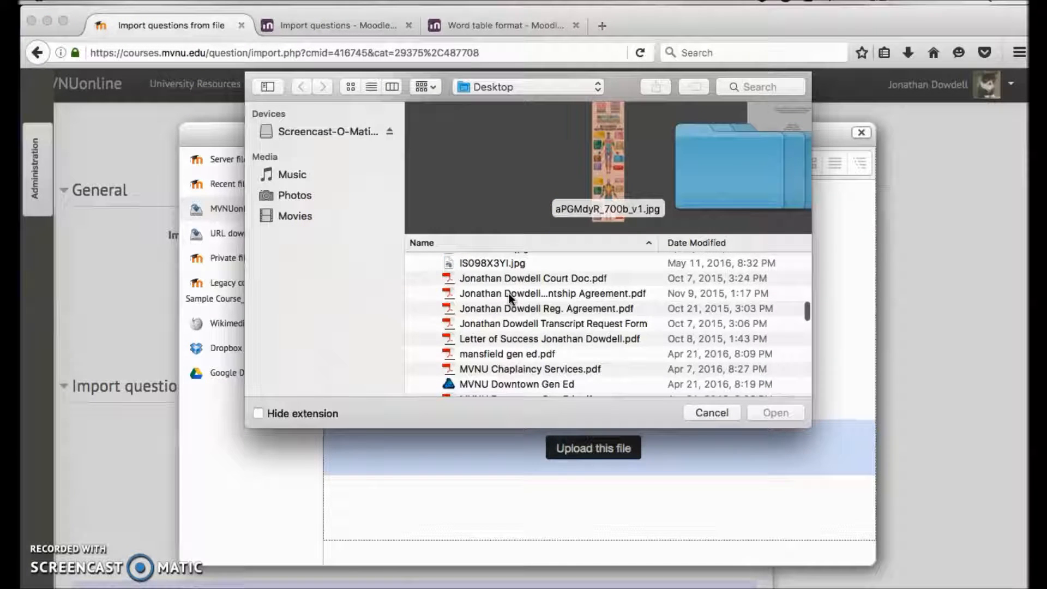
pyautogui.scroll(-10, 508, 293)
pyautogui.click(466, 399)
pyautogui.doubleClick(472, 389)
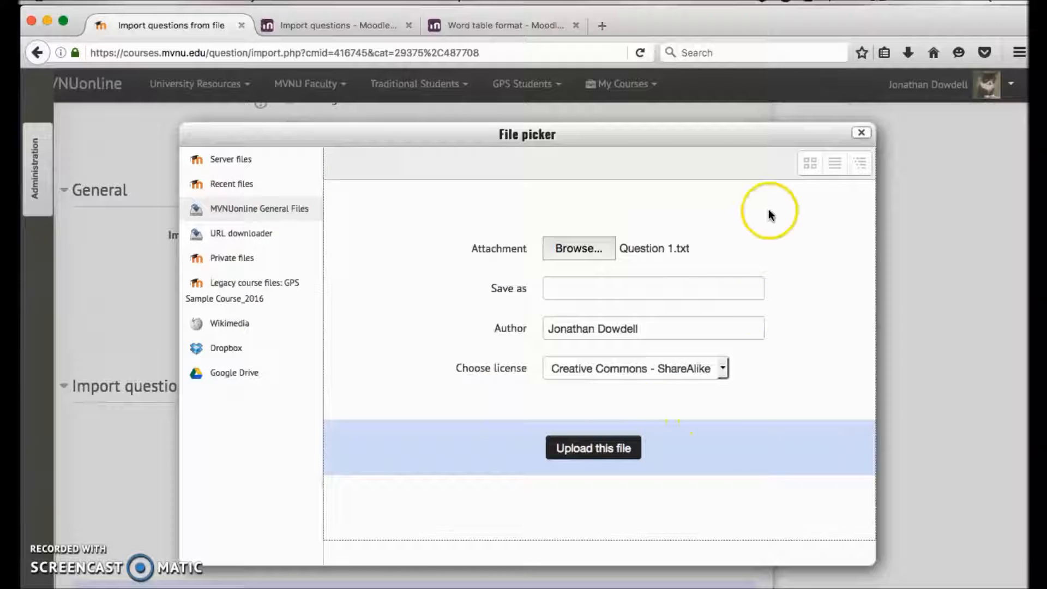
pyautogui.click(590, 455)
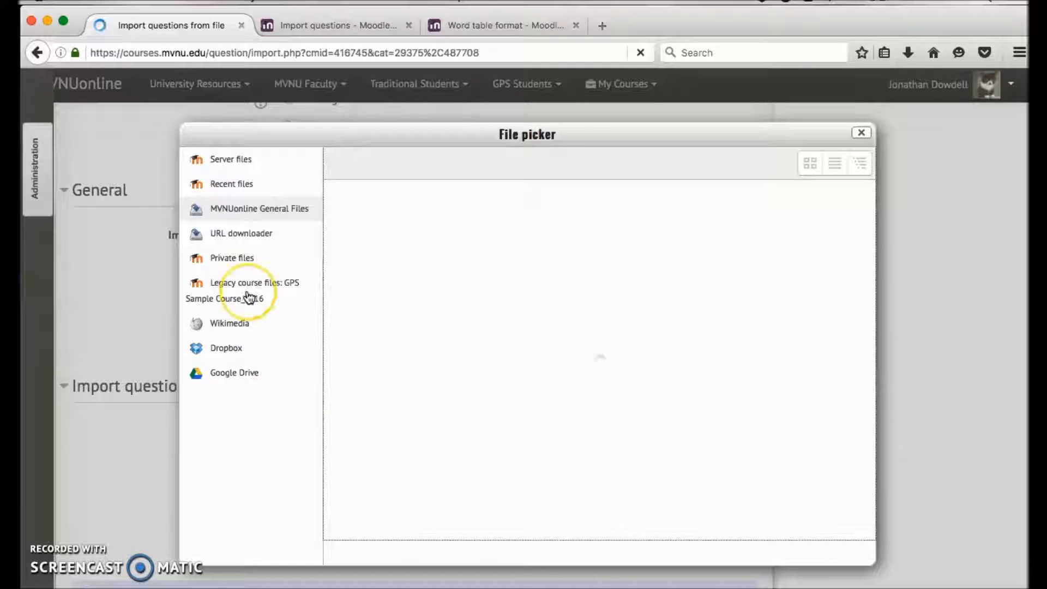
pyautogui.scroll(-3, 248, 297)
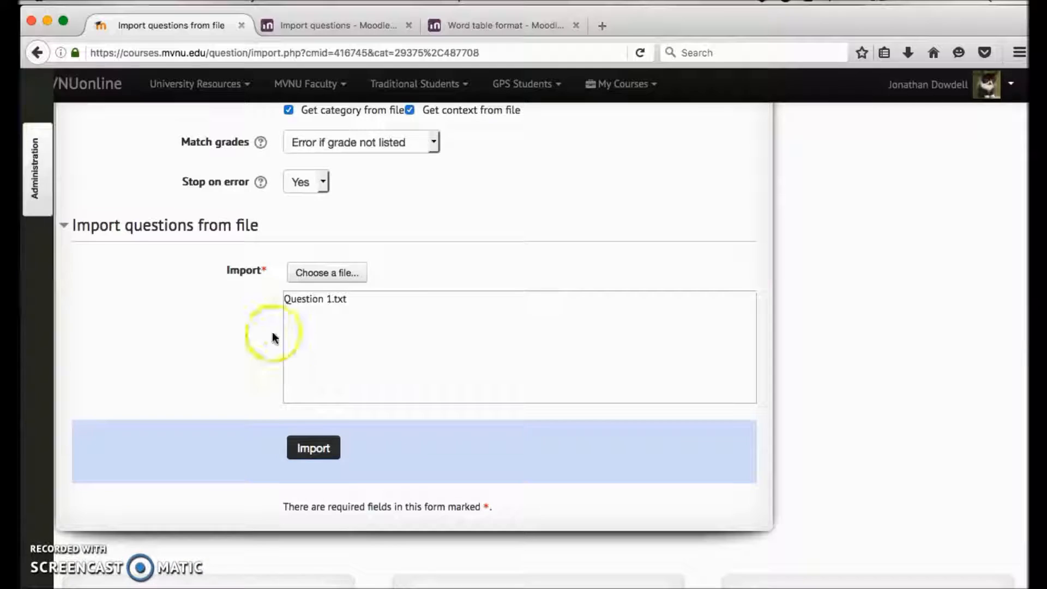
# Step: Import the questions from the uploaded Question 1.txt file and continue to the question bank
pyautogui.scroll(-3, 273, 376)
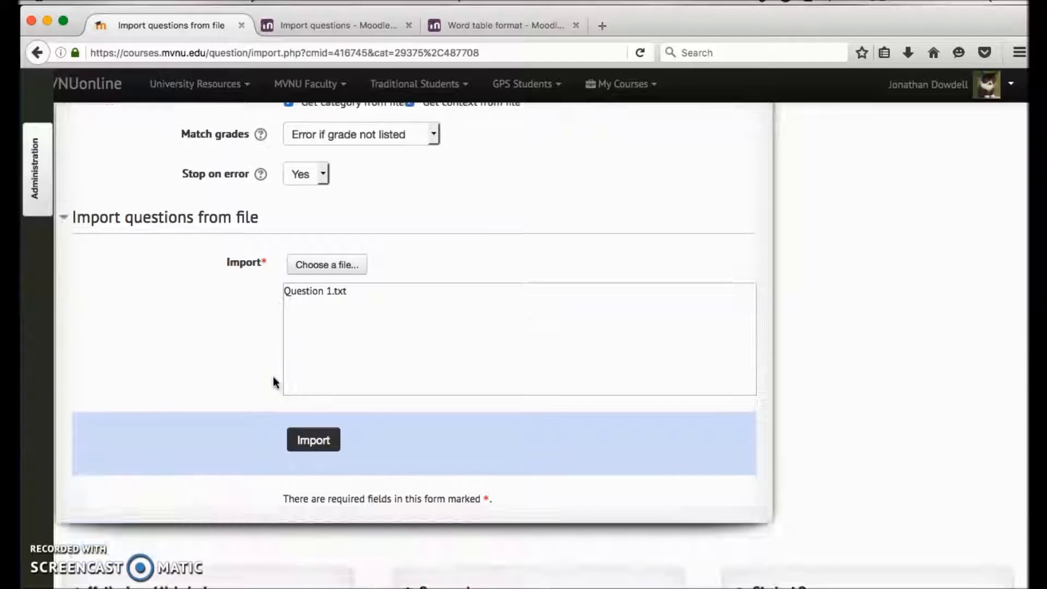
pyautogui.click(325, 447)
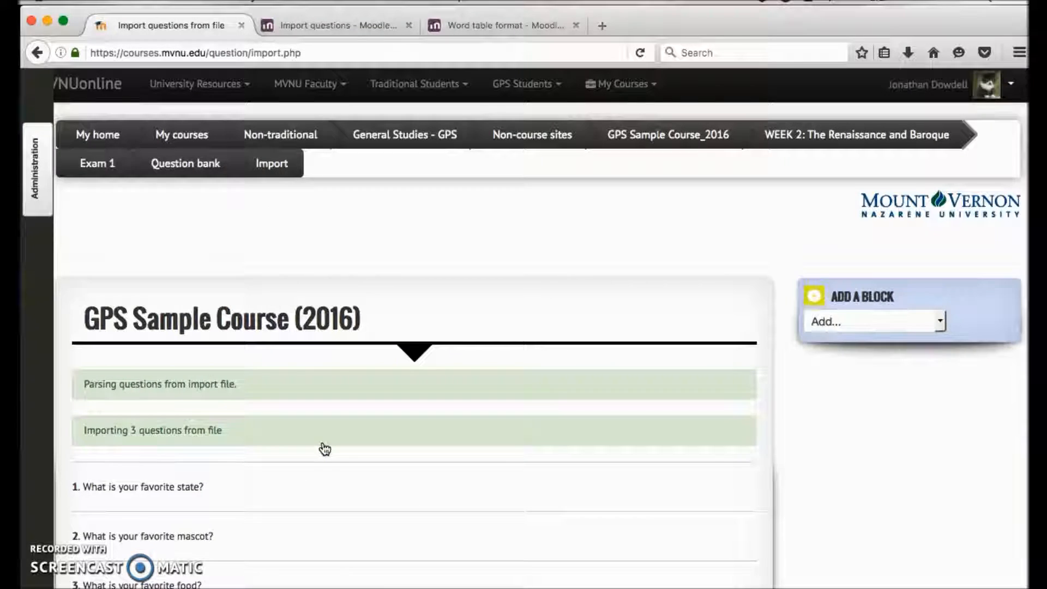
pyautogui.scroll(-3, 324, 448)
pyautogui.scroll(-1, 325, 448)
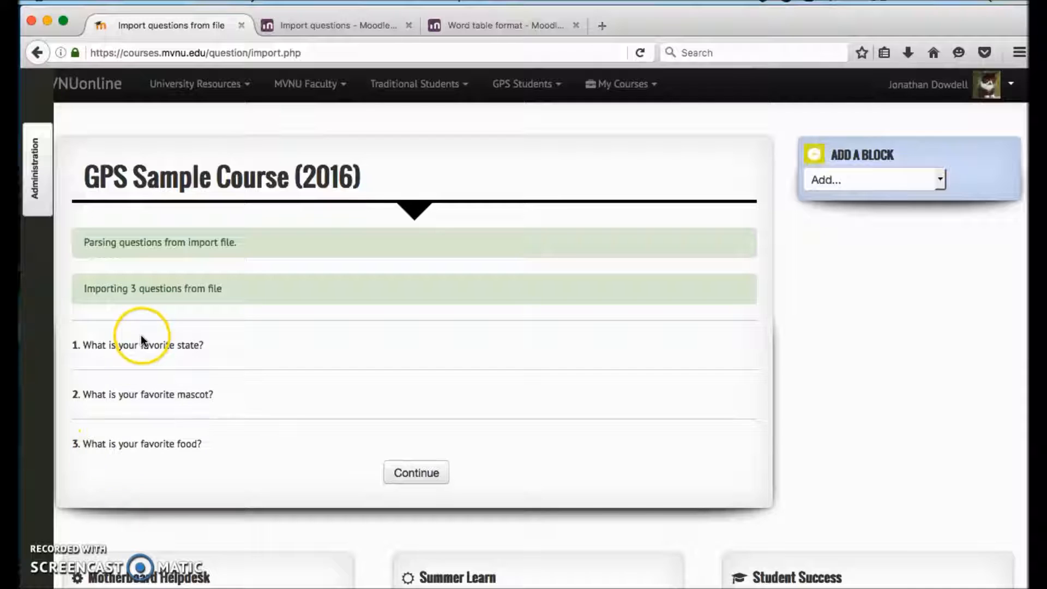
pyautogui.click(439, 481)
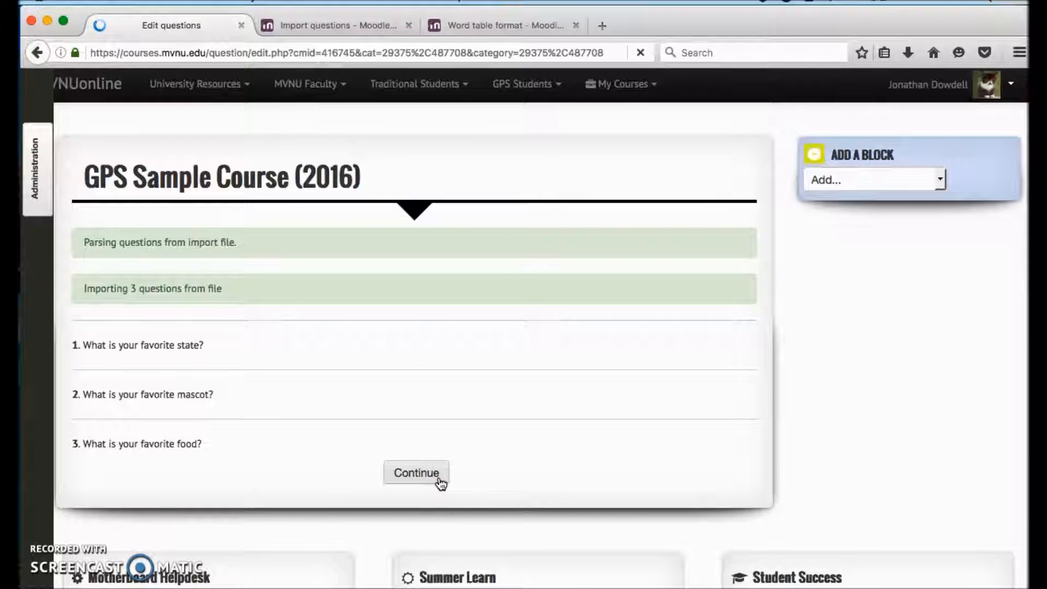
# Step: Open the "What is your favorite food?" question for editing and check its question text, answer choices and grades
pyautogui.scroll(-4, 441, 483)
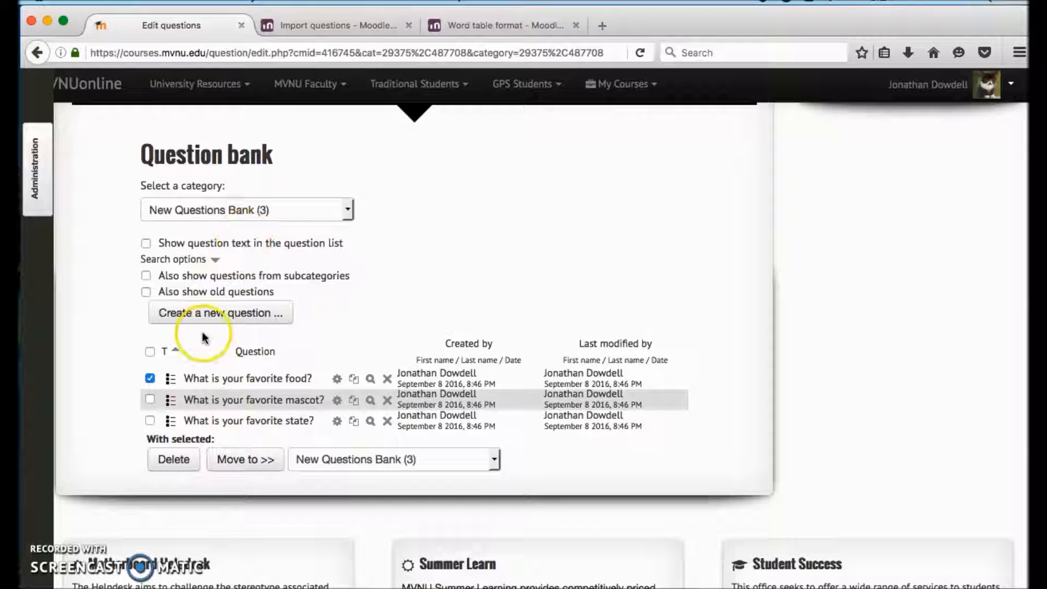
pyautogui.click(291, 380)
pyautogui.click(337, 378)
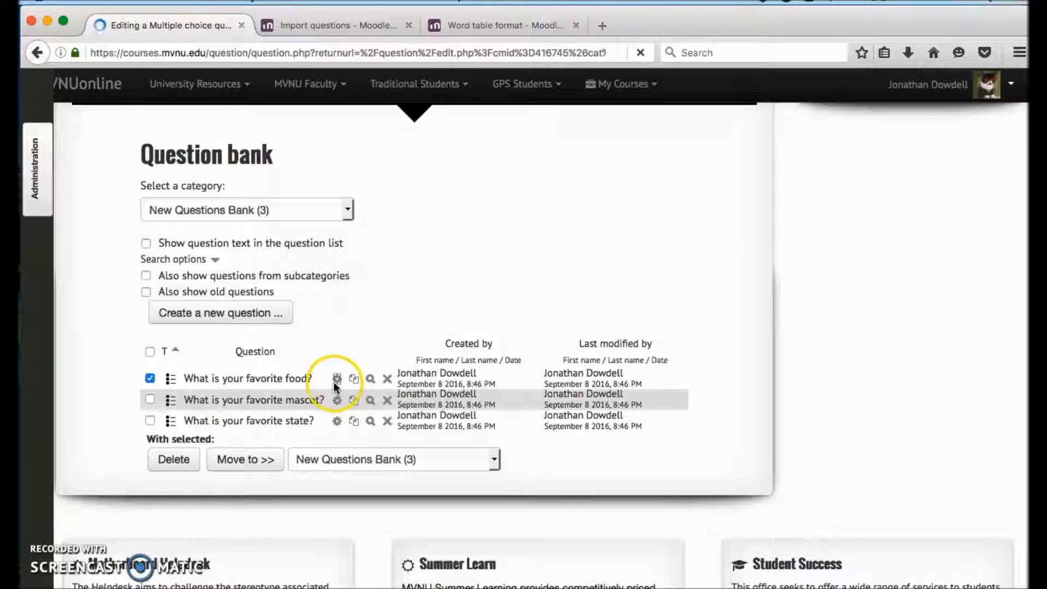
pyautogui.scroll(-10, 333, 386)
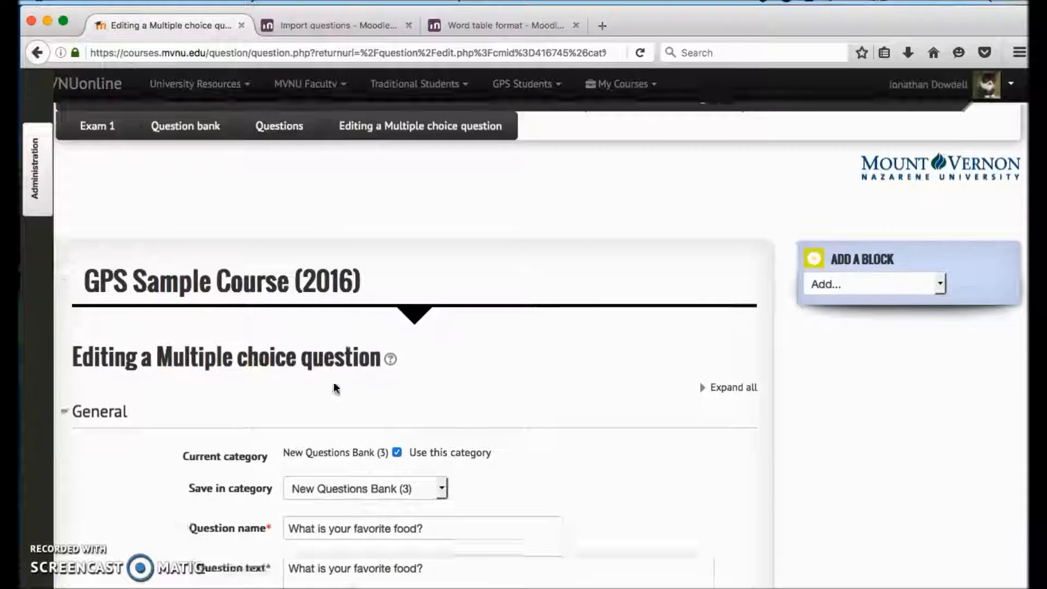
pyautogui.scroll(-10, 353, 269)
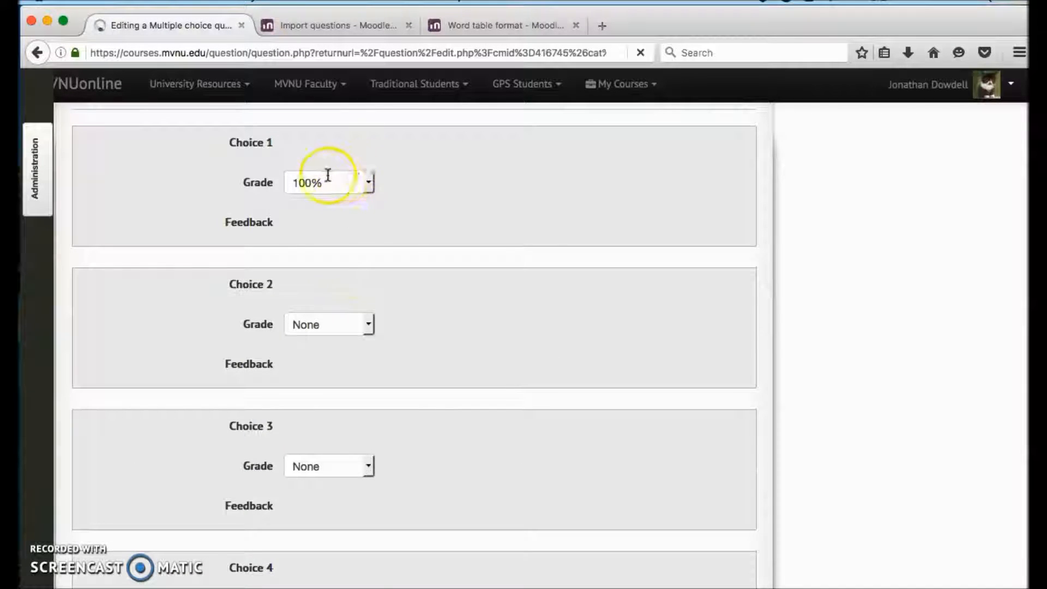
pyautogui.scroll(2, 332, 175)
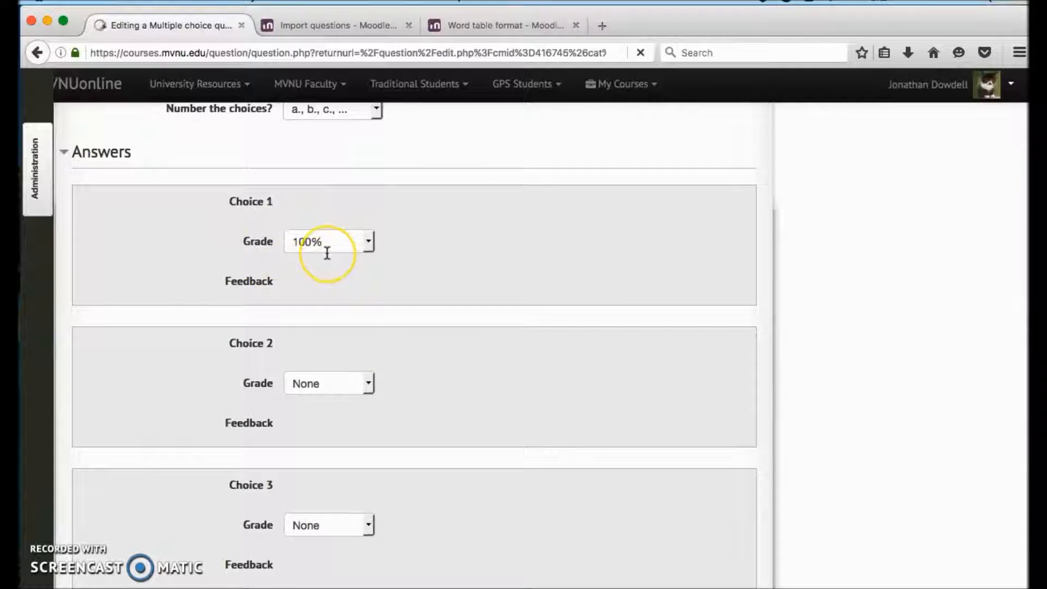
pyautogui.scroll(10, 327, 254)
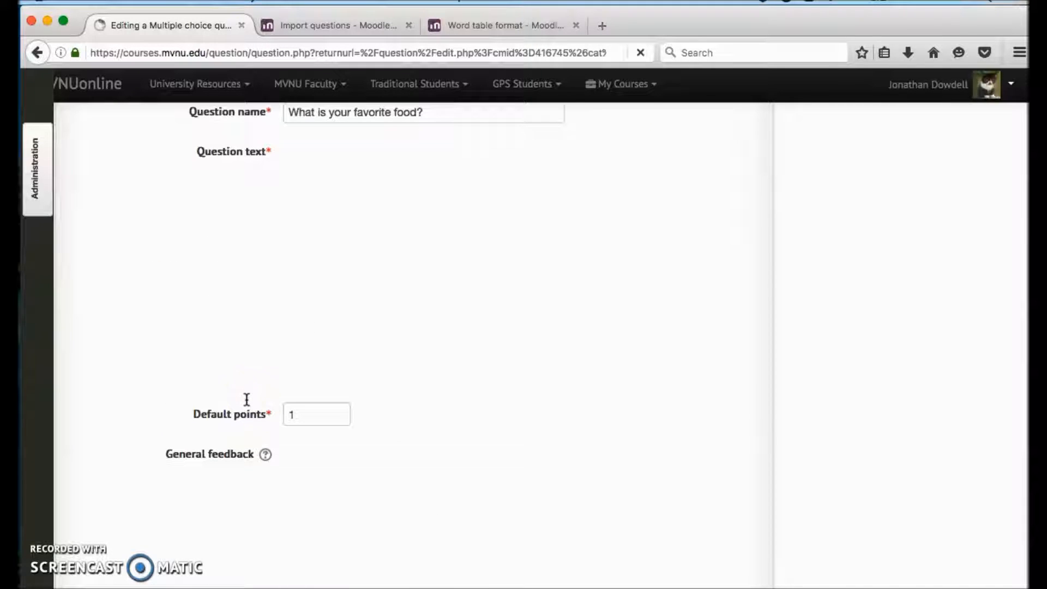
pyautogui.scroll(2, 246, 399)
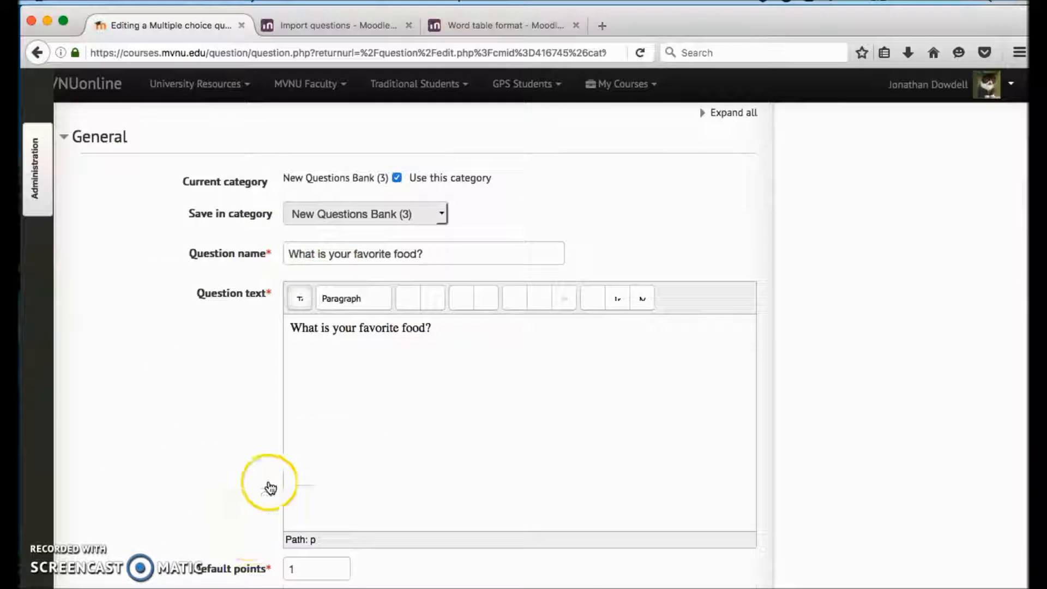
pyautogui.scroll(-6, 270, 485)
pyautogui.scroll(-10, 271, 486)
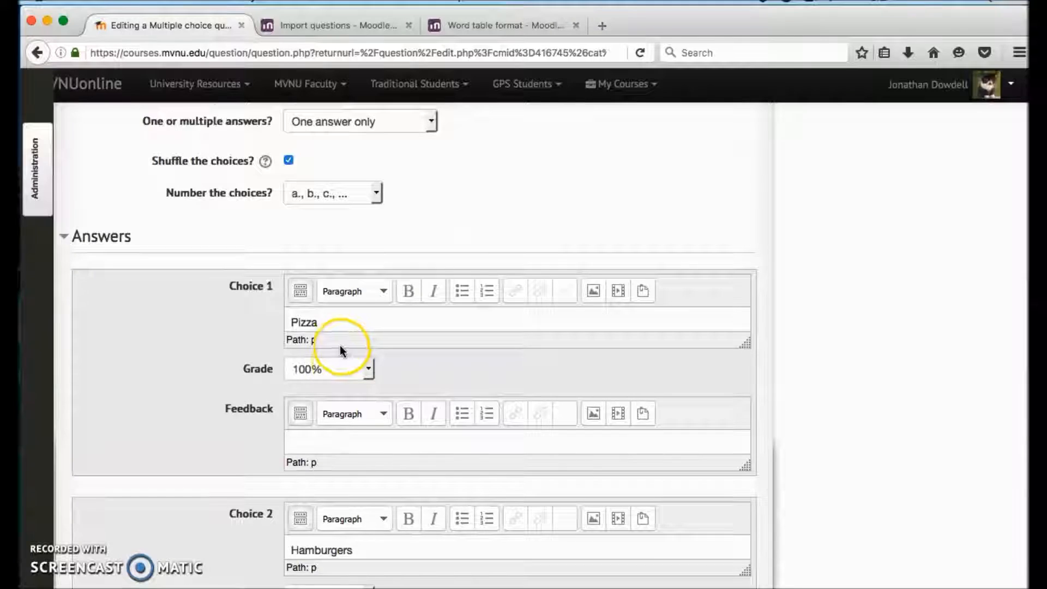
pyautogui.scroll(-3, 337, 352)
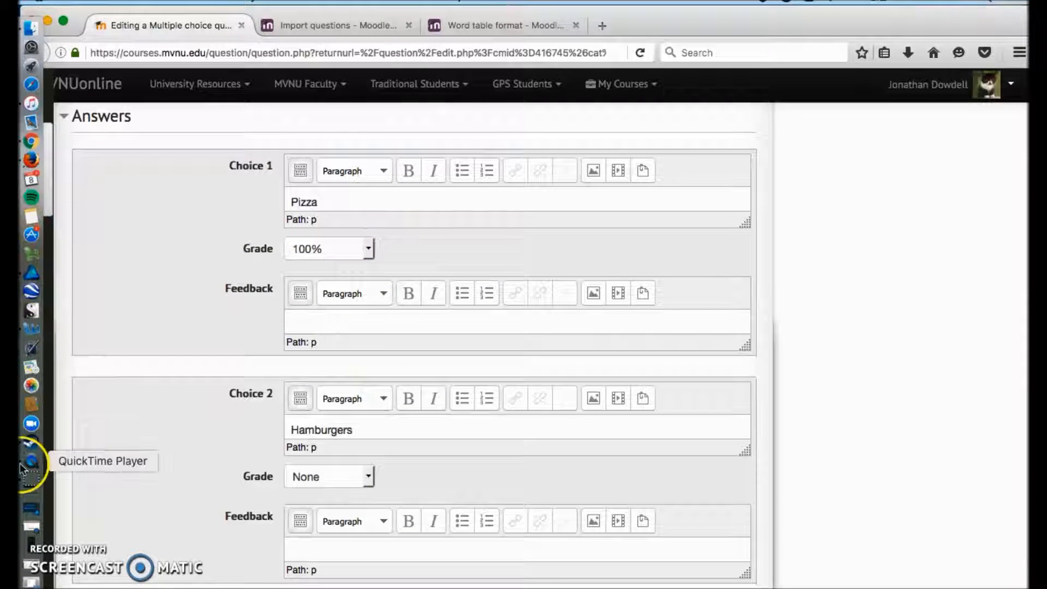
# Step: Switch to Question 1.txt in Word to compare the favorite food answers, then minimize the document to return to Moodle
pyautogui.click(31, 581)
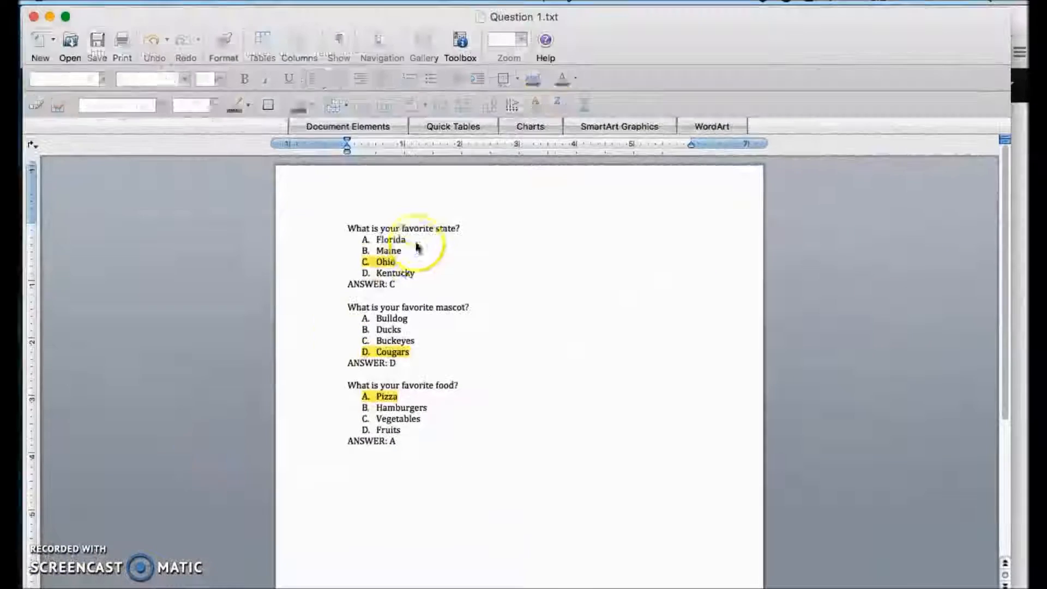
pyautogui.click(360, 294)
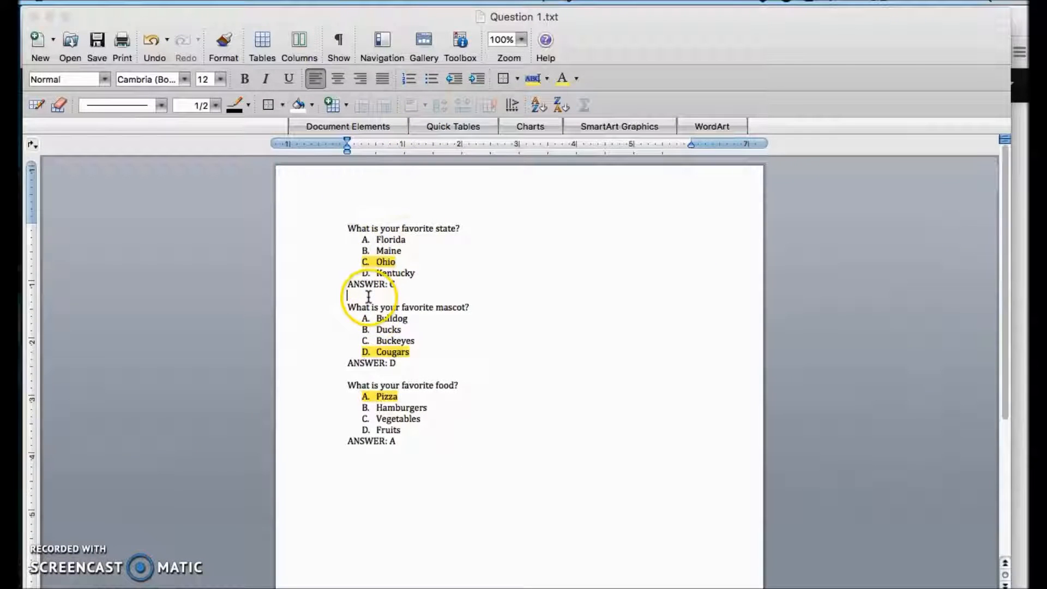
pyautogui.moveTo(493, 23); pyautogui.dragTo(435, 63)
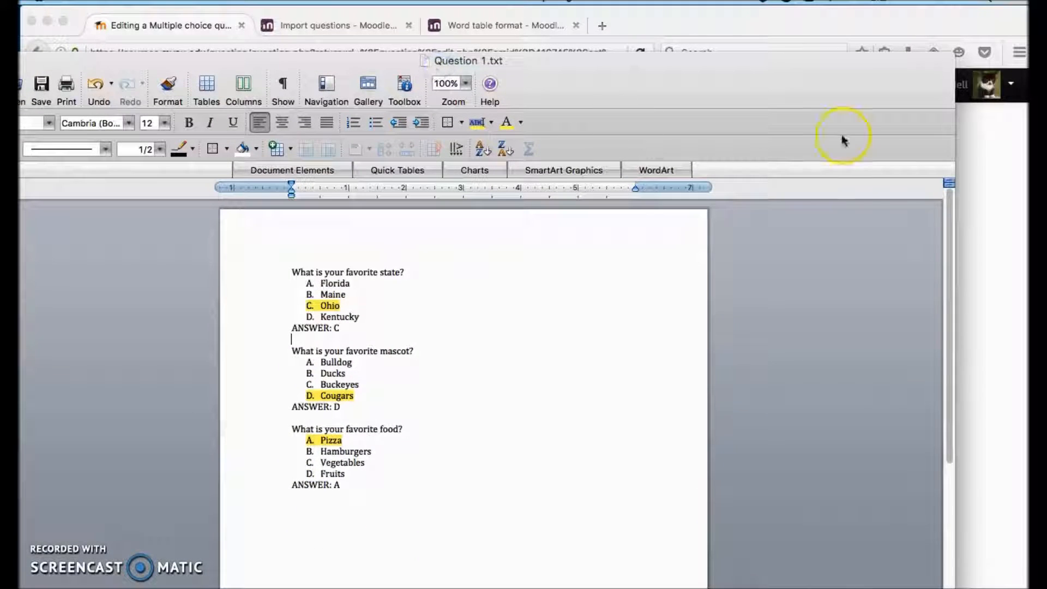
pyautogui.moveTo(176, 61); pyautogui.dragTo(425, 62)
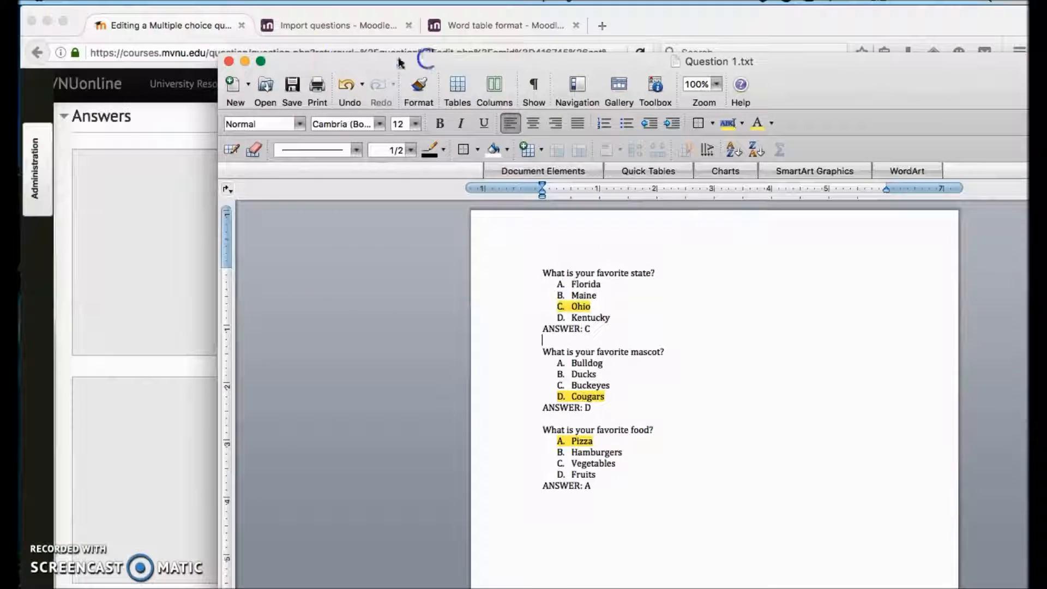
pyautogui.click(240, 62)
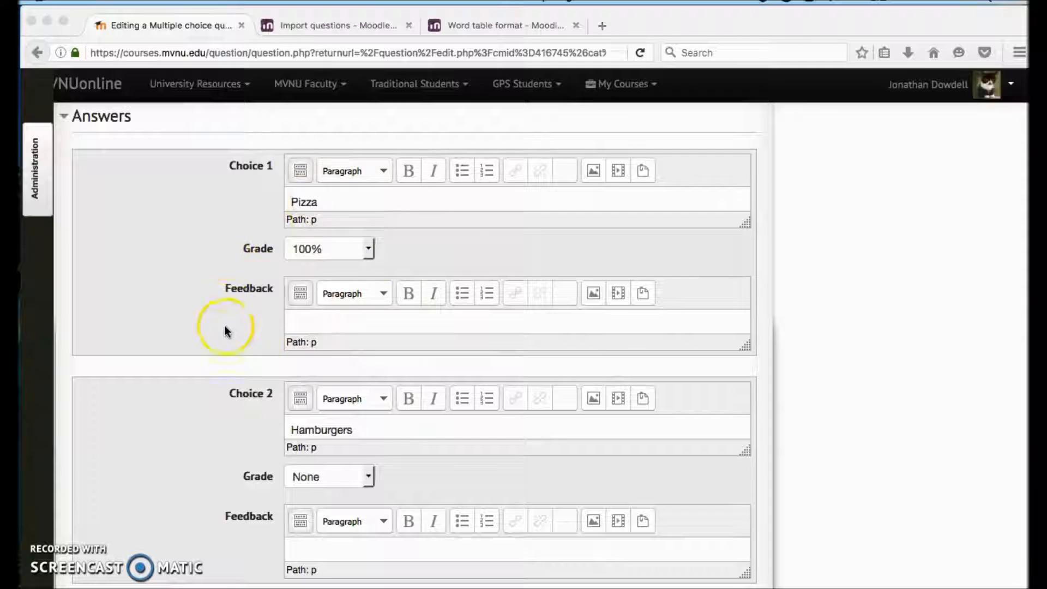
# Step: Review the remaining answer choices of the favorite food question and save it, returning to the question bank
pyautogui.scroll(10, 281, 296)
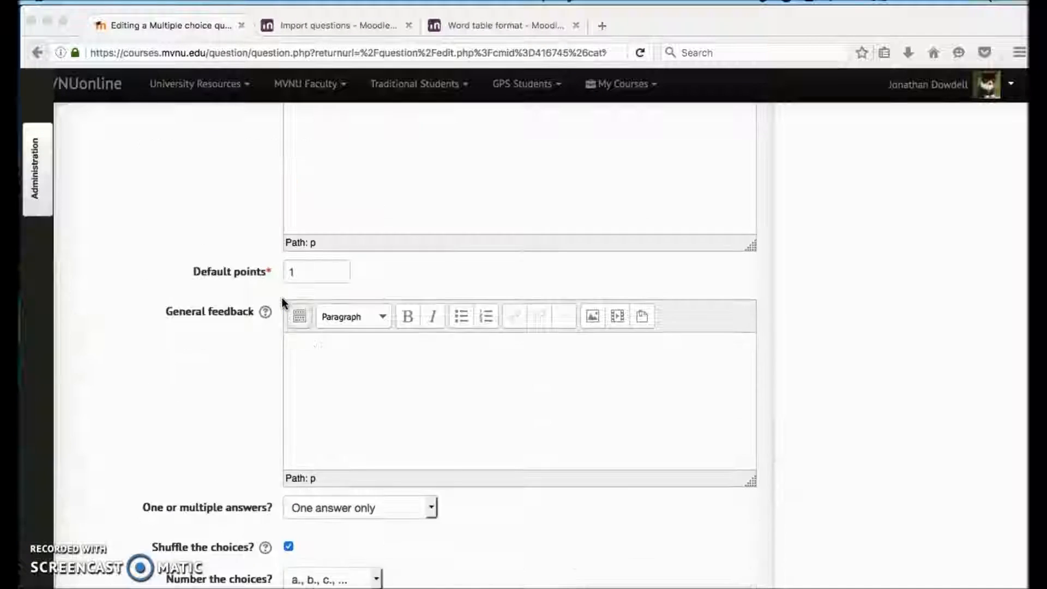
pyautogui.scroll(-5, 281, 297)
pyautogui.scroll(-15, 281, 297)
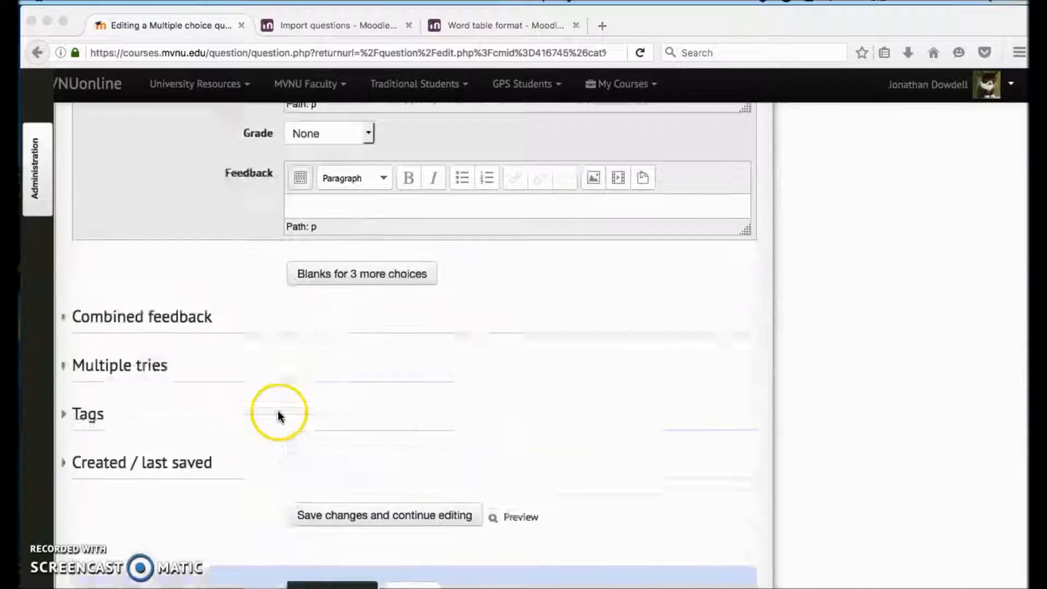
pyautogui.scroll(-2, 278, 416)
pyautogui.click(349, 524)
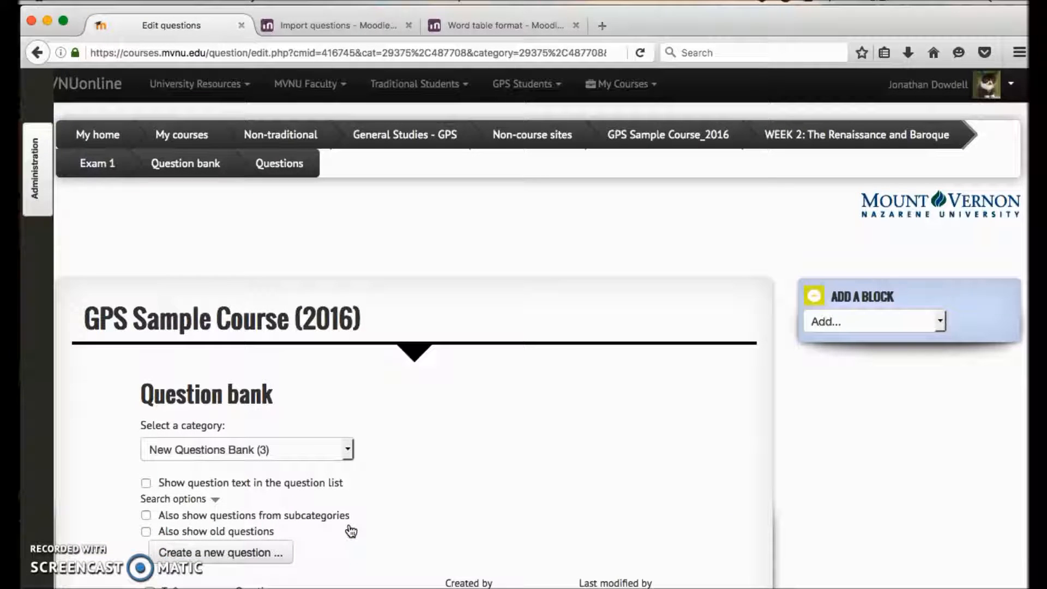
# Step: Look over the imported questions in the New Questions Bank category and open Exam 1's quiz editing page
pyautogui.scroll(-10, 351, 531)
pyautogui.click(397, 339)
pyautogui.scroll(3, 396, 327)
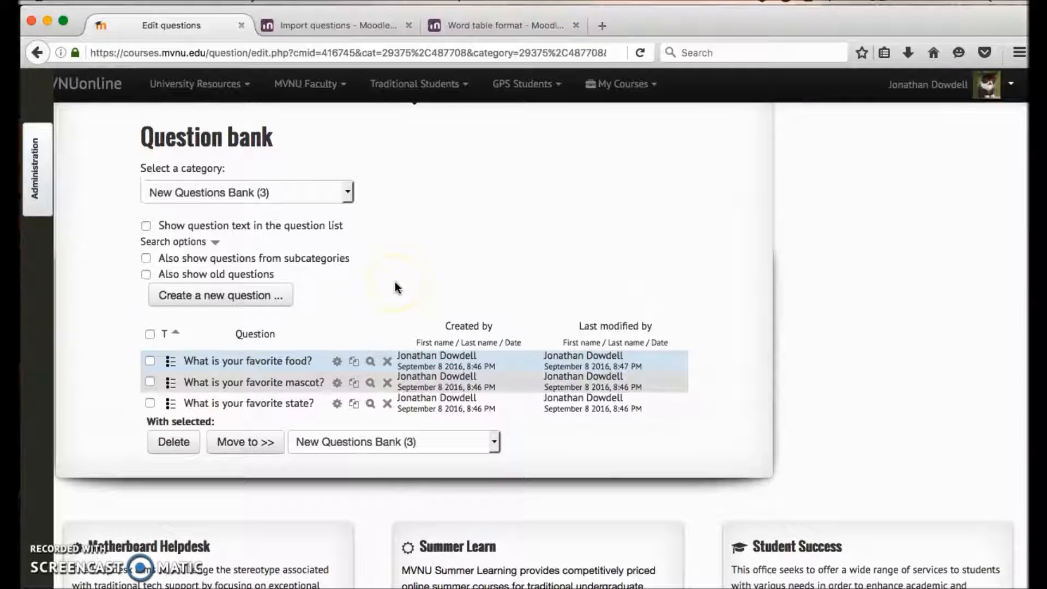
pyautogui.scroll(3, 397, 284)
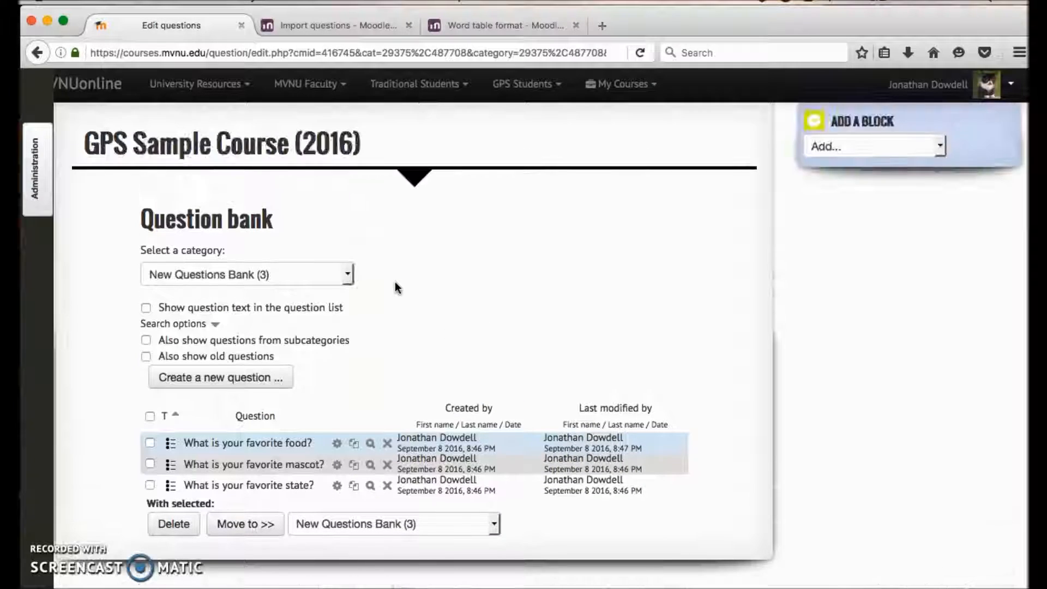
pyautogui.click(34, 164)
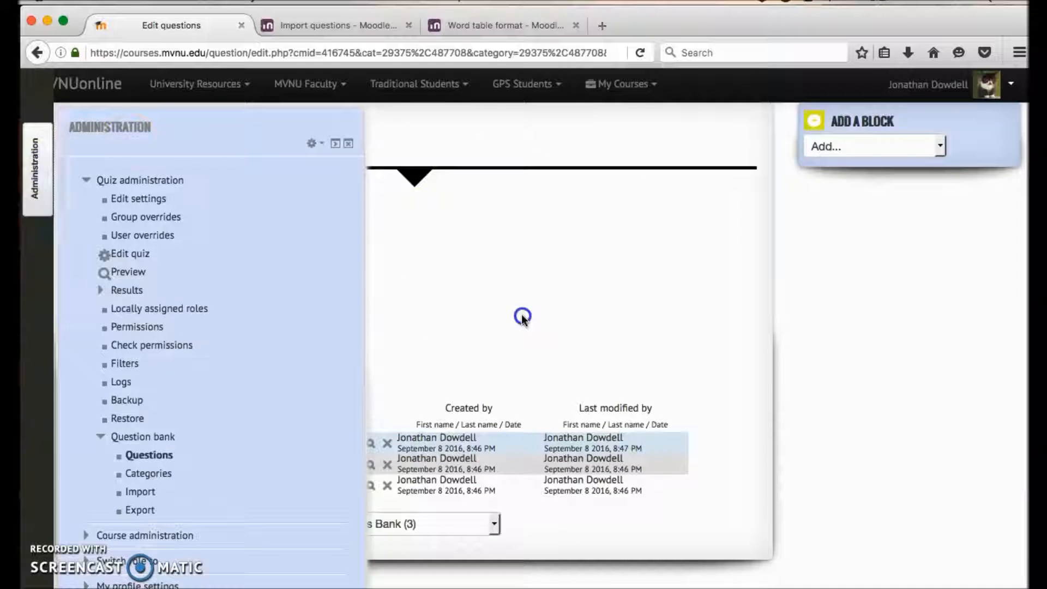
pyautogui.click(30, 206)
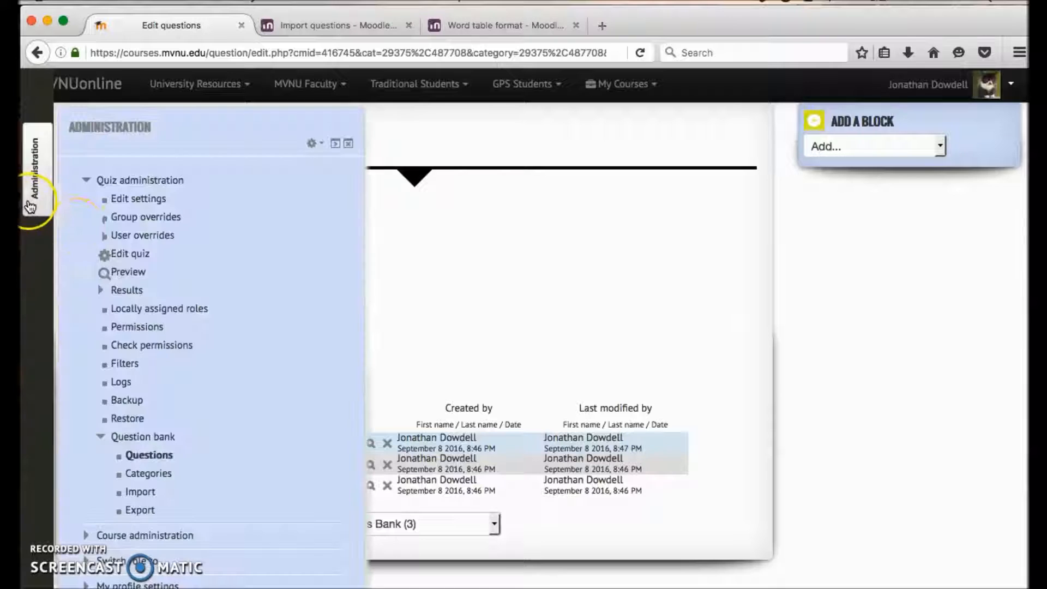
pyautogui.click(143, 255)
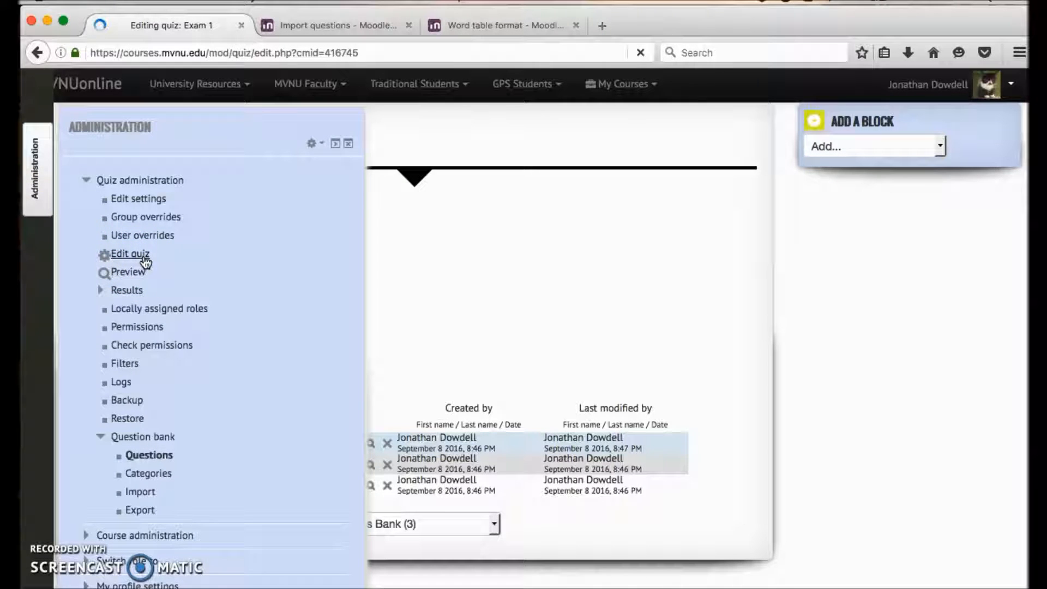
# Step: Add the favorite food, mascot and state questions from the question bank's New Questions Bank category to Exam 1
pyautogui.scroll(-2, 145, 261)
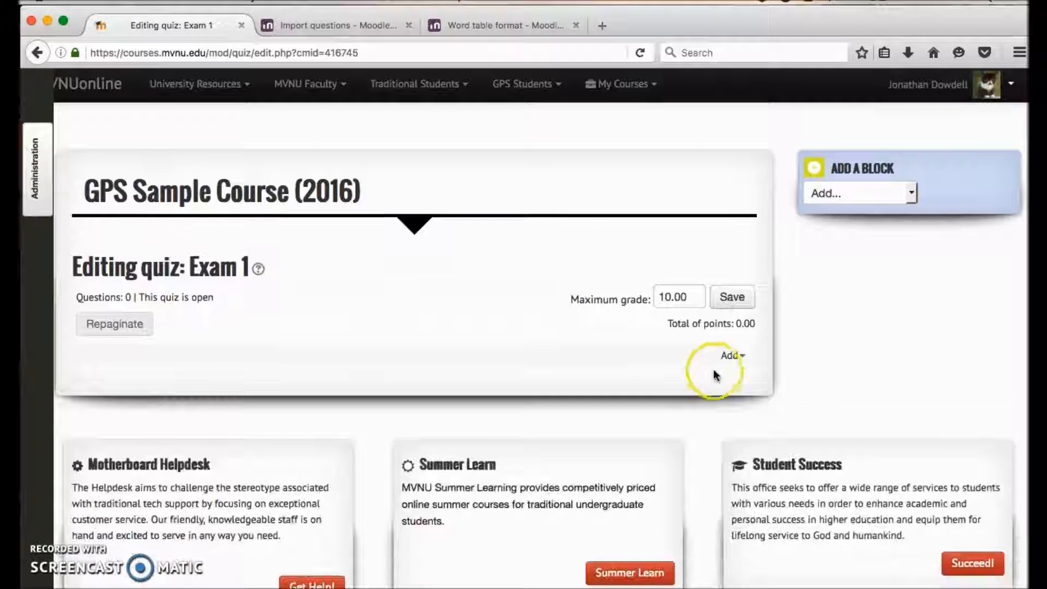
pyautogui.click(731, 357)
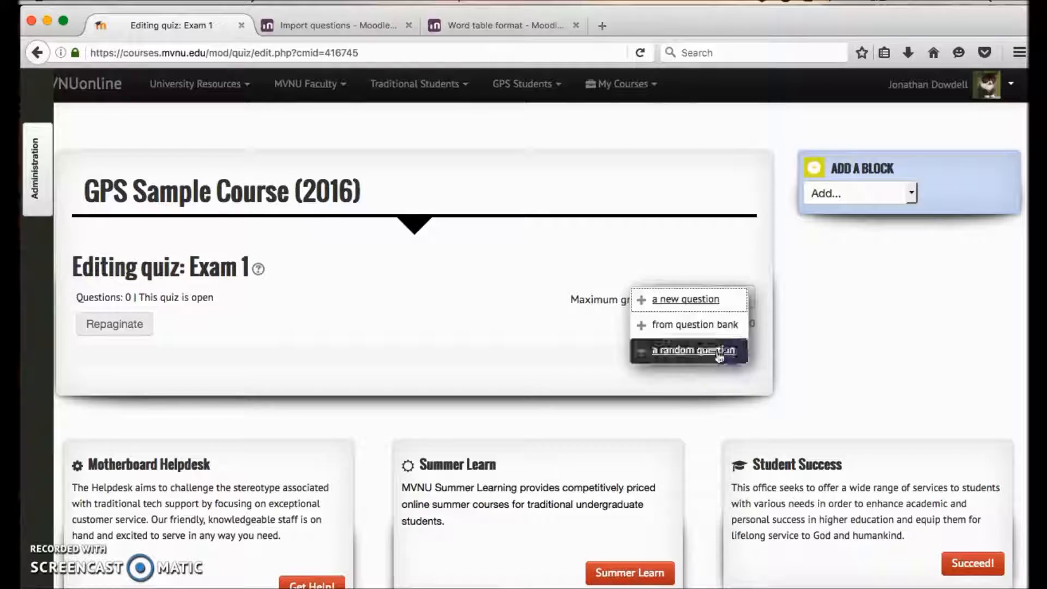
pyautogui.click(678, 326)
pyautogui.scroll(-5, 414, 294)
pyautogui.scroll(8, 382, 262)
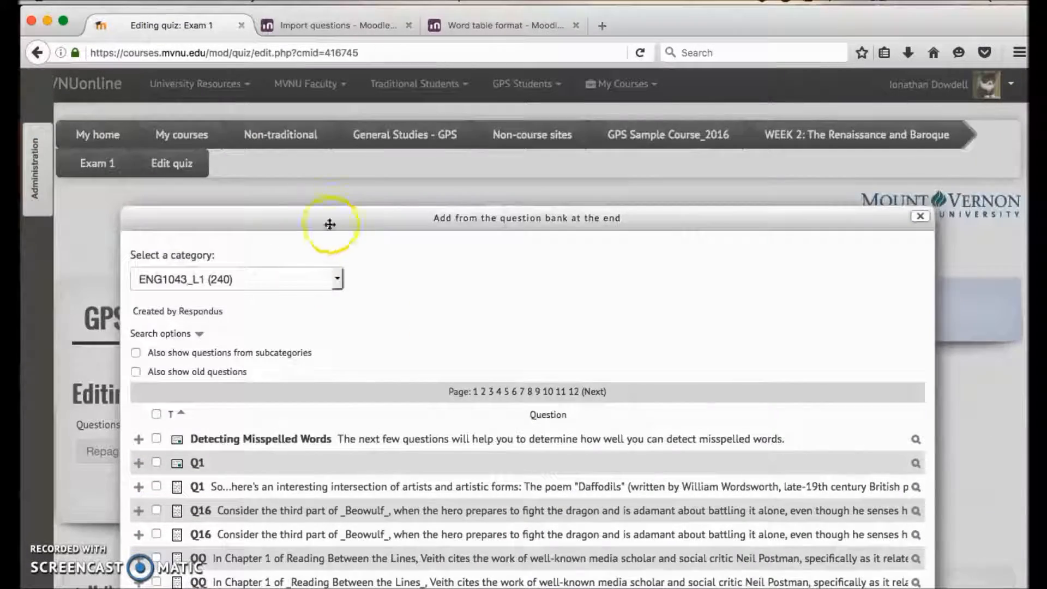
pyautogui.click(309, 281)
pyautogui.click(218, 325)
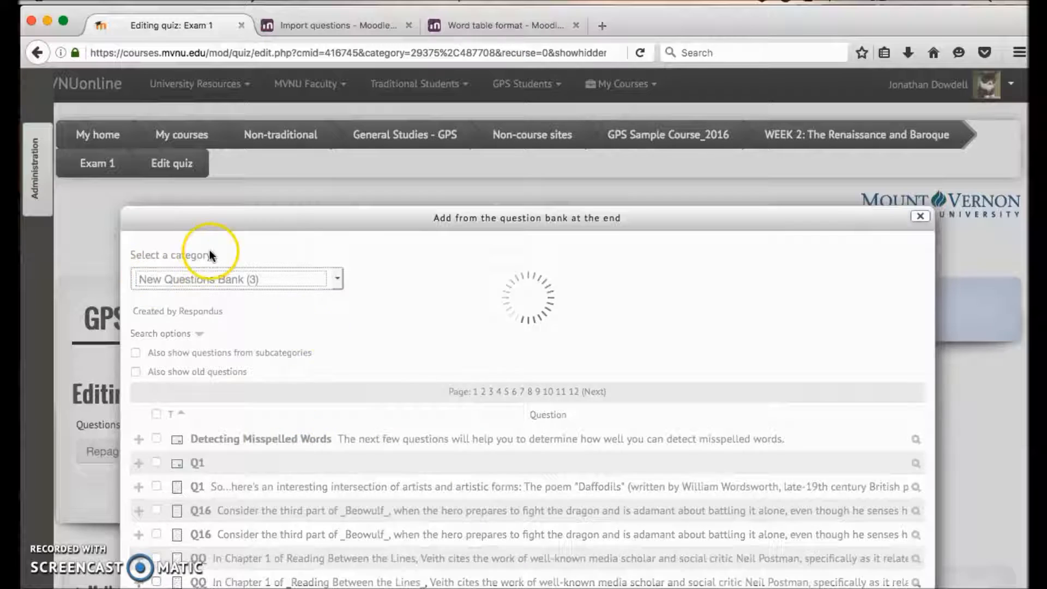
pyautogui.click(156, 390)
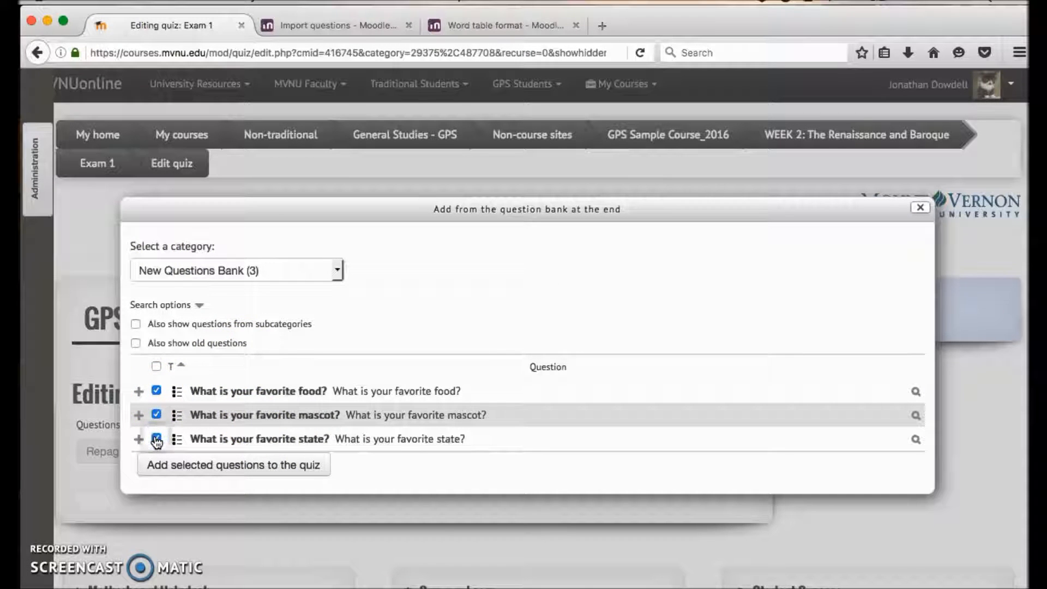
pyautogui.click(205, 466)
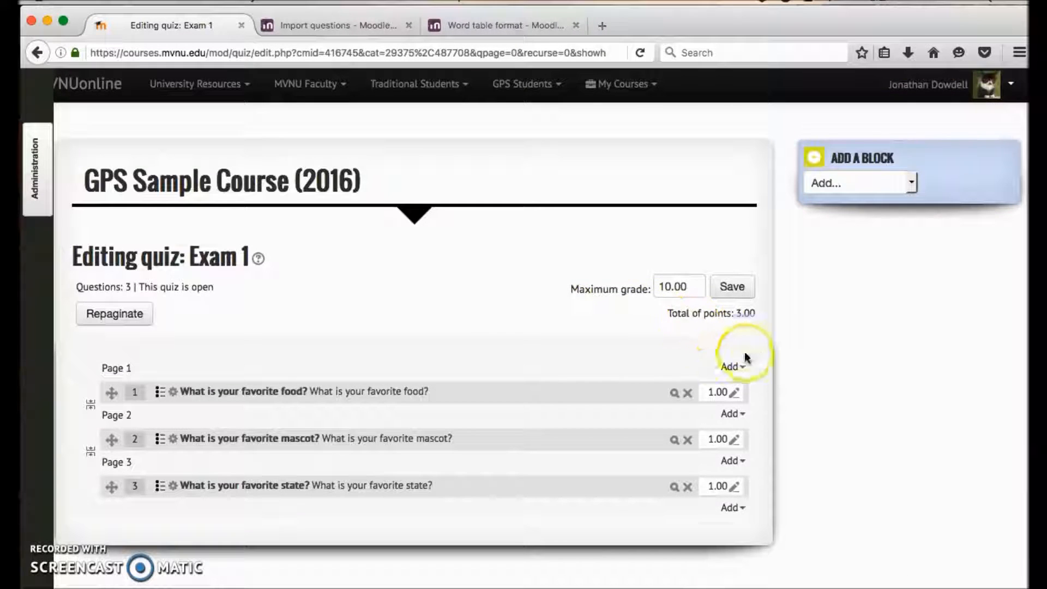
pyautogui.click(669, 286)
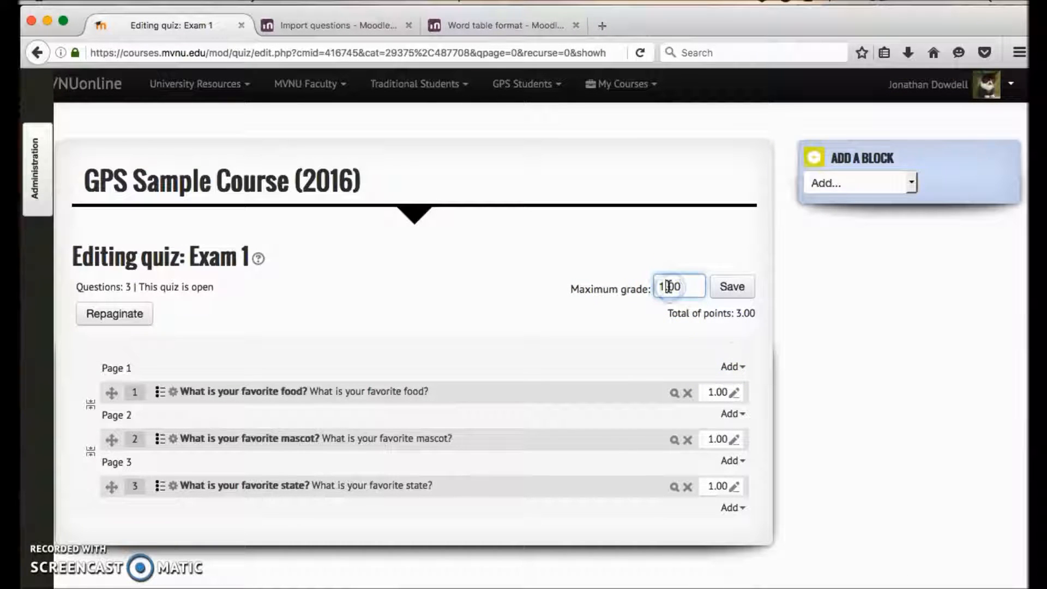
pyautogui.write('6')
pyautogui.click(714, 393)
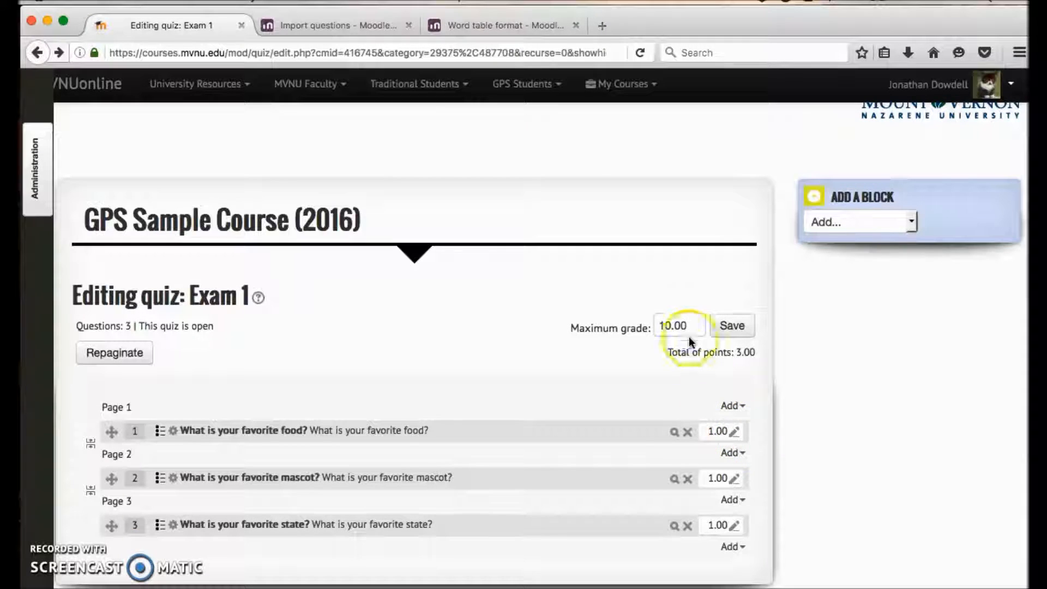
# Step: Set Exam 1's maximum grade to 6 and save it
pyautogui.moveTo(688, 325); pyautogui.dragTo(535, 325)
pyautogui.press('BackSpace')
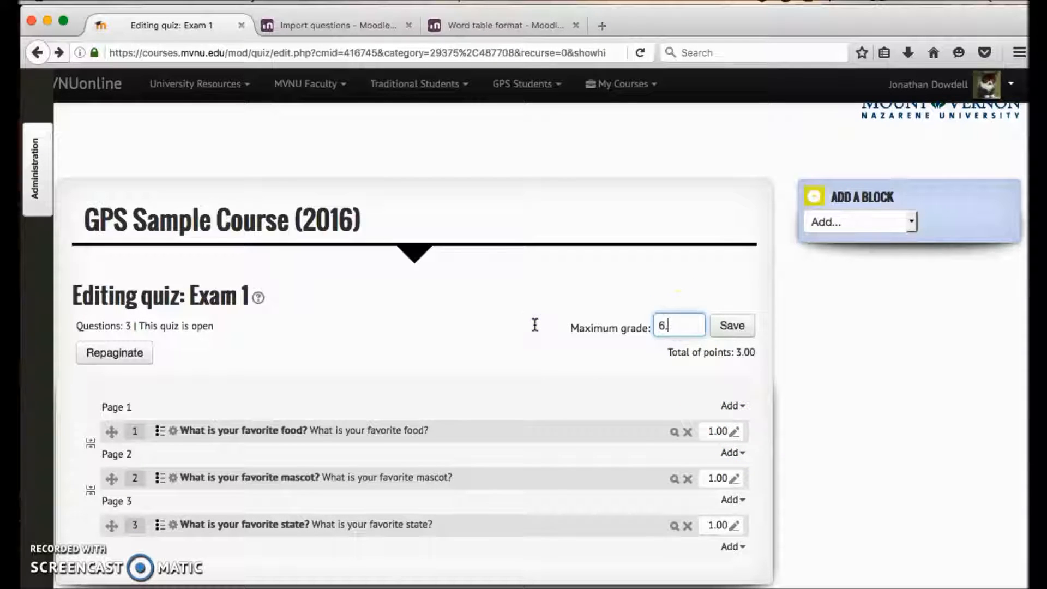
pyautogui.click(730, 326)
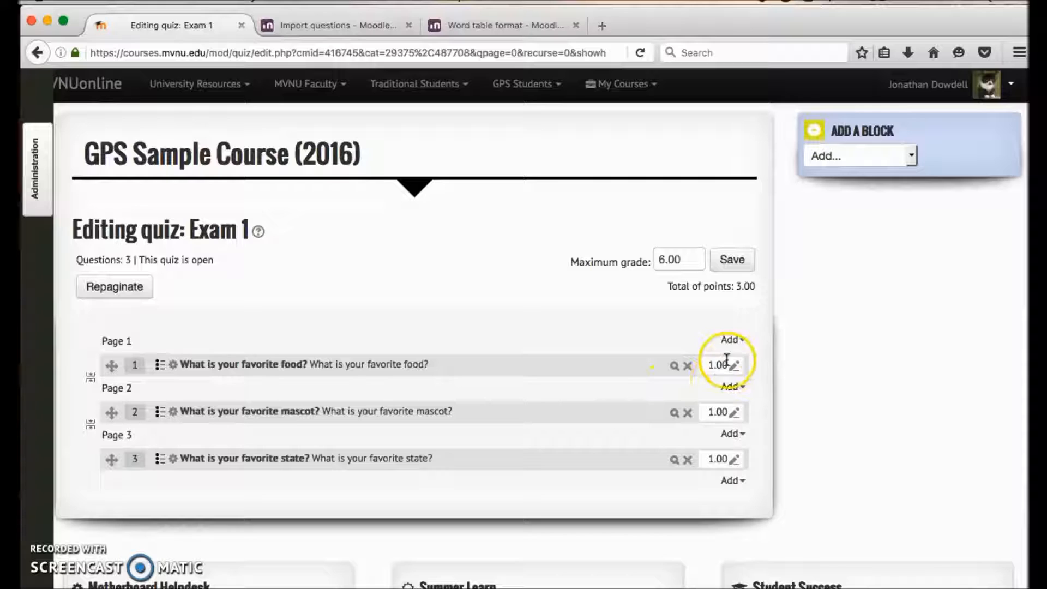
# Step: Set the points for the favorite mascot and favorite food questions to 2 each
pyautogui.click(733, 366)
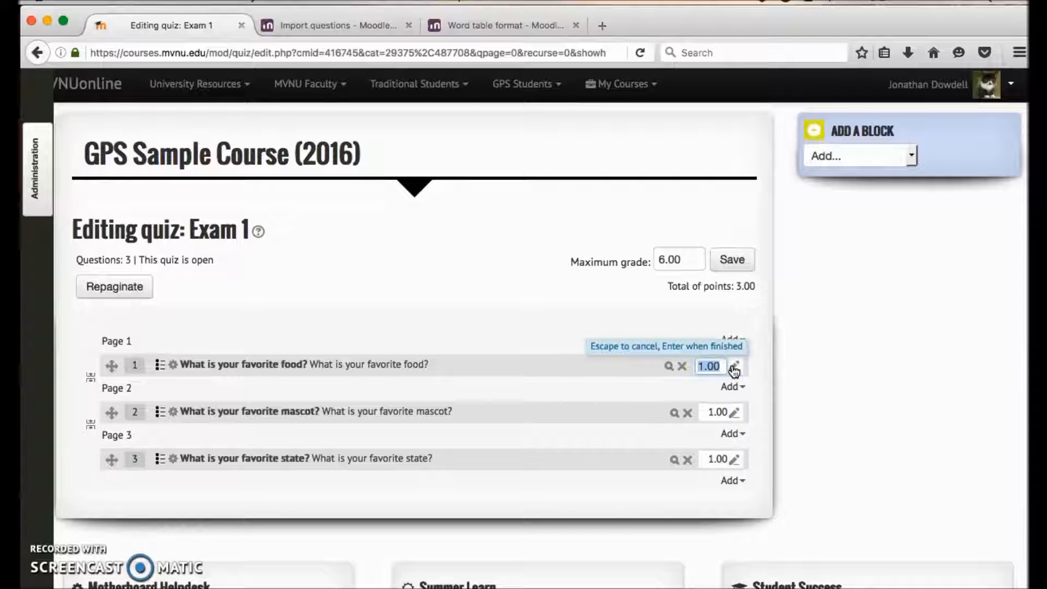
pyautogui.click(733, 413)
pyautogui.write('2')
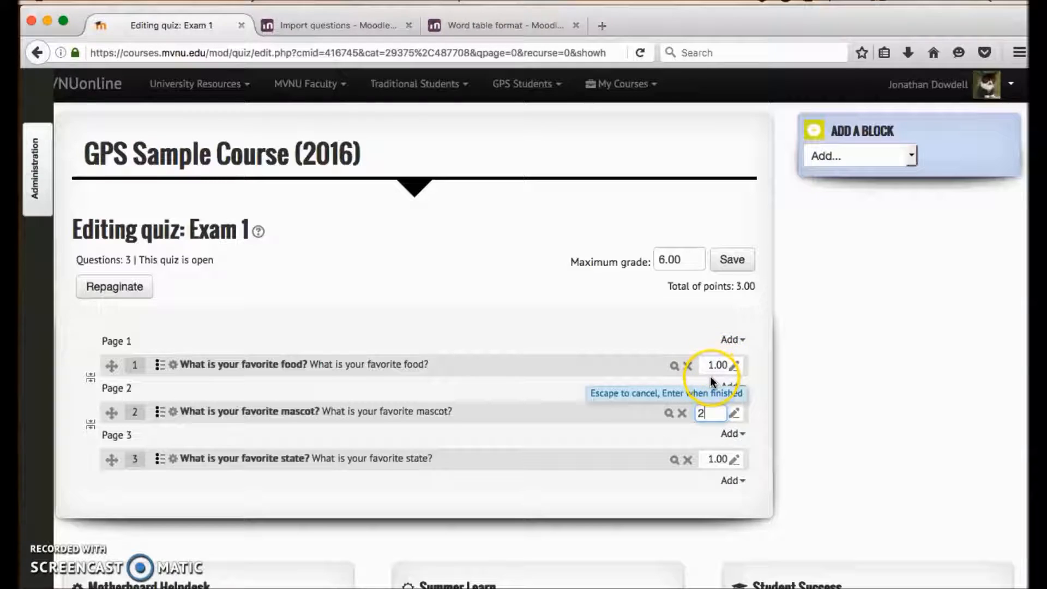
pyautogui.press('Return')
pyautogui.click(733, 366)
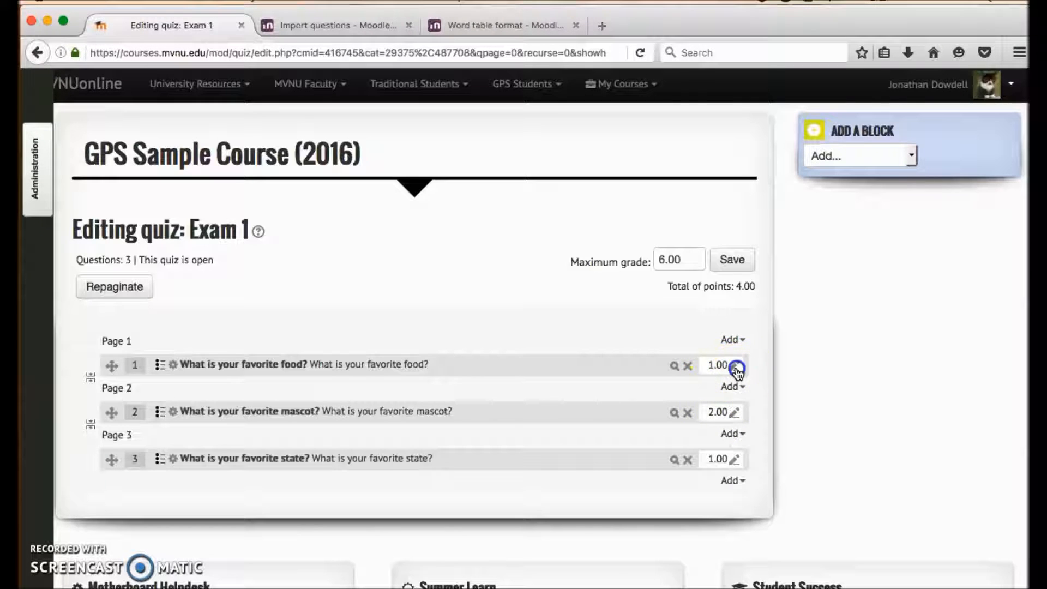
pyautogui.press('Return')
# Step: Set the favorite state question's points to 2 and save the quiz's grading
pyautogui.click(720, 463)
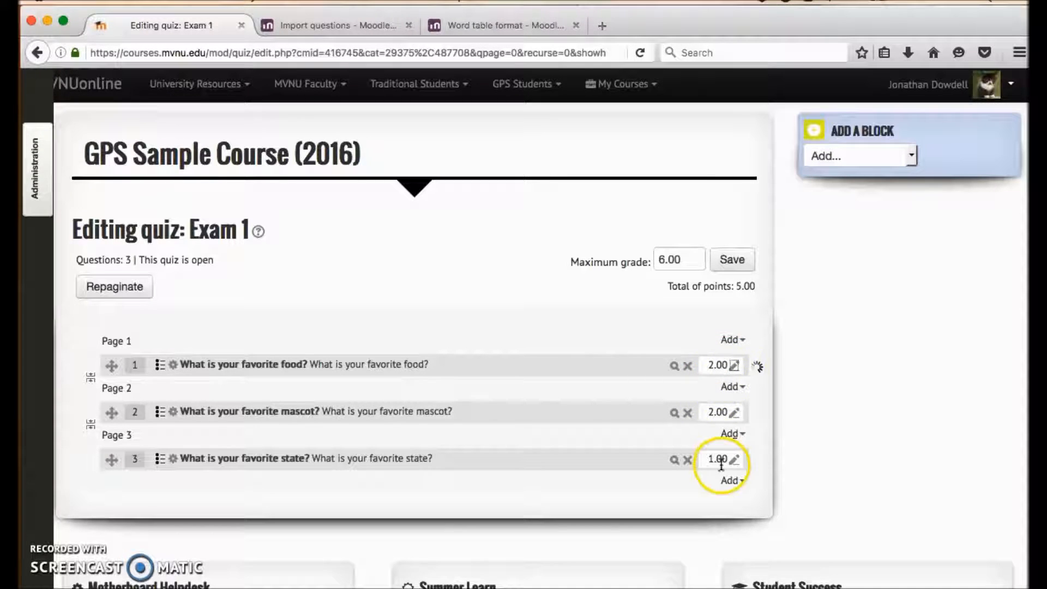
pyautogui.write('2')
pyautogui.click(652, 493)
pyautogui.click(733, 458)
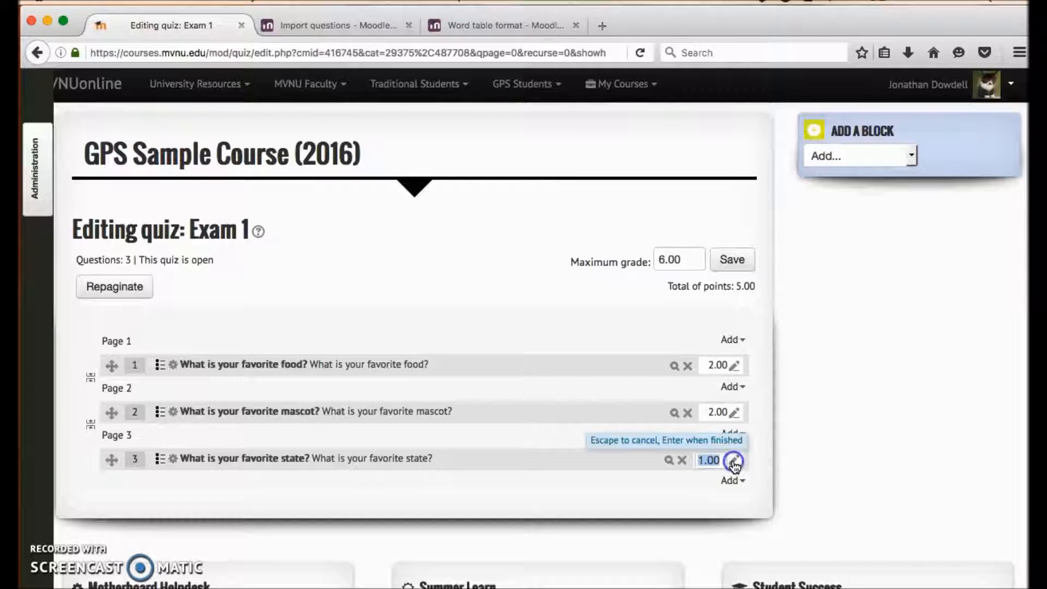
pyautogui.click(548, 498)
pyautogui.click(742, 261)
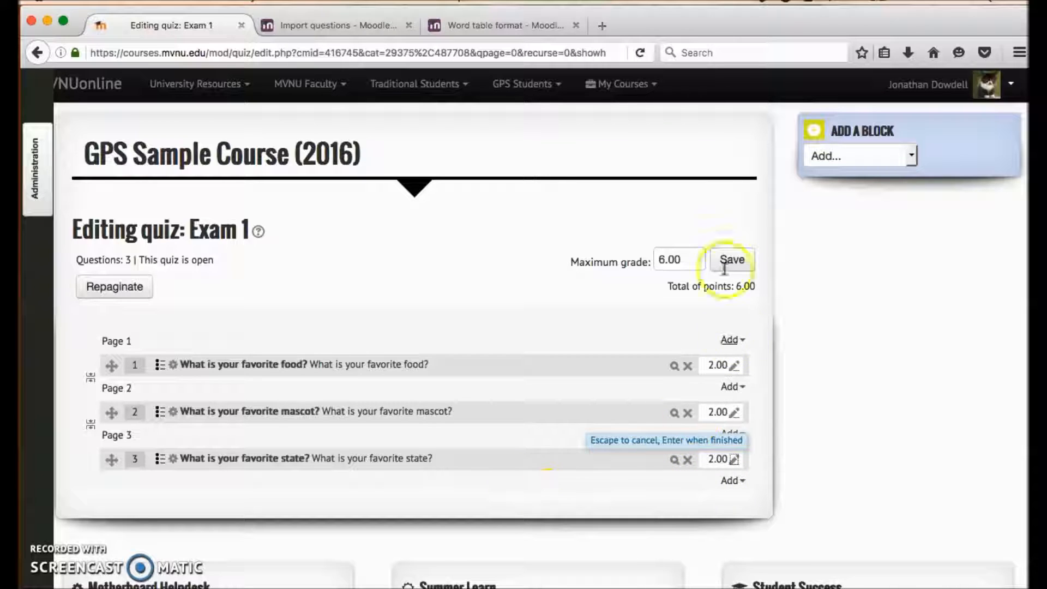
pyautogui.click(729, 255)
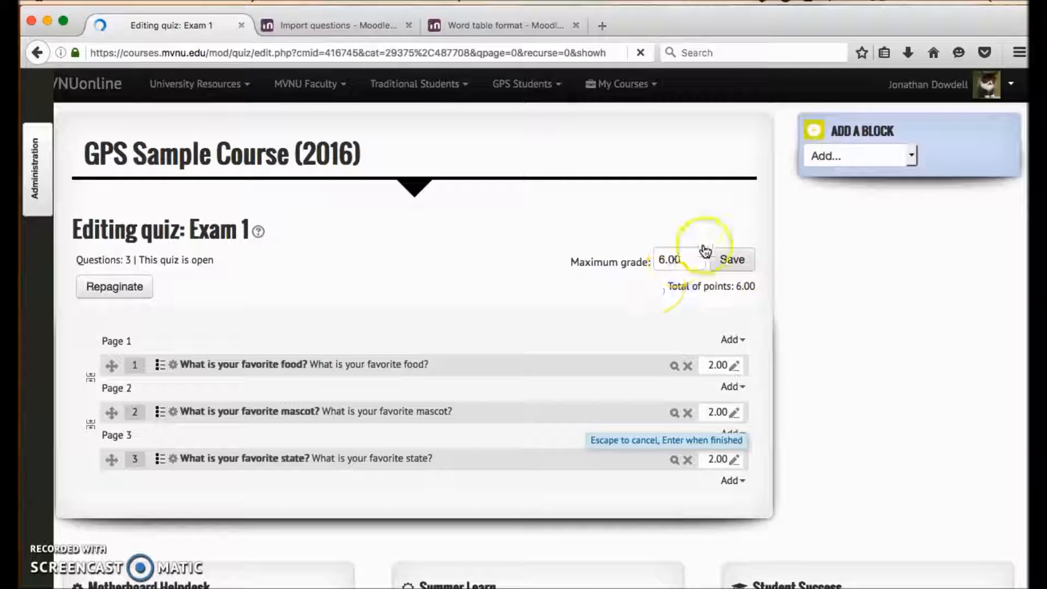
# Step: Start a preview of Exam 1 from the quiz administration options
pyautogui.scroll(-3, 590, 272)
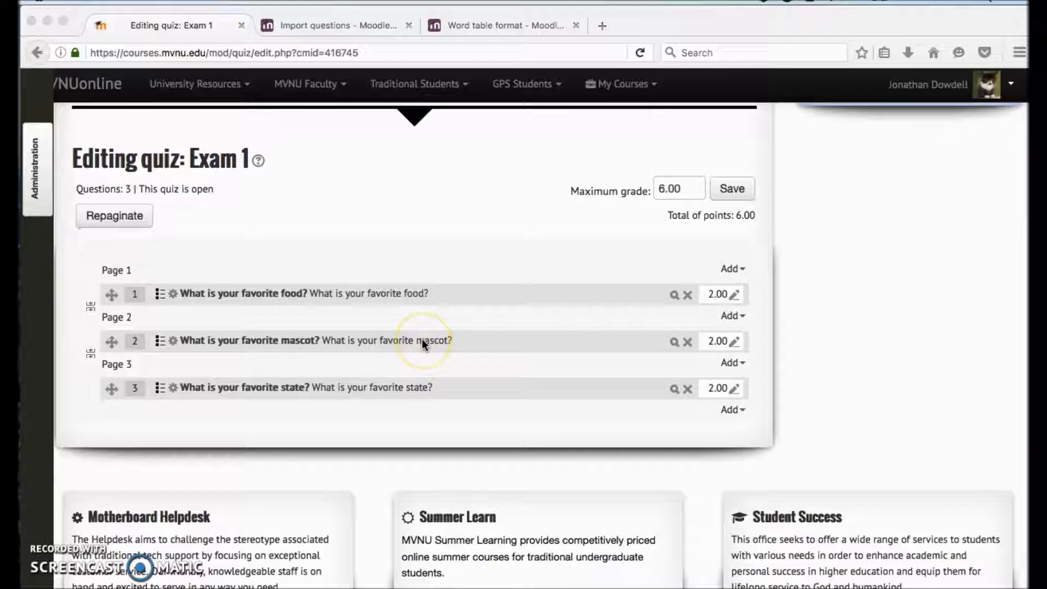
pyautogui.scroll(2, 421, 338)
pyautogui.click(39, 177)
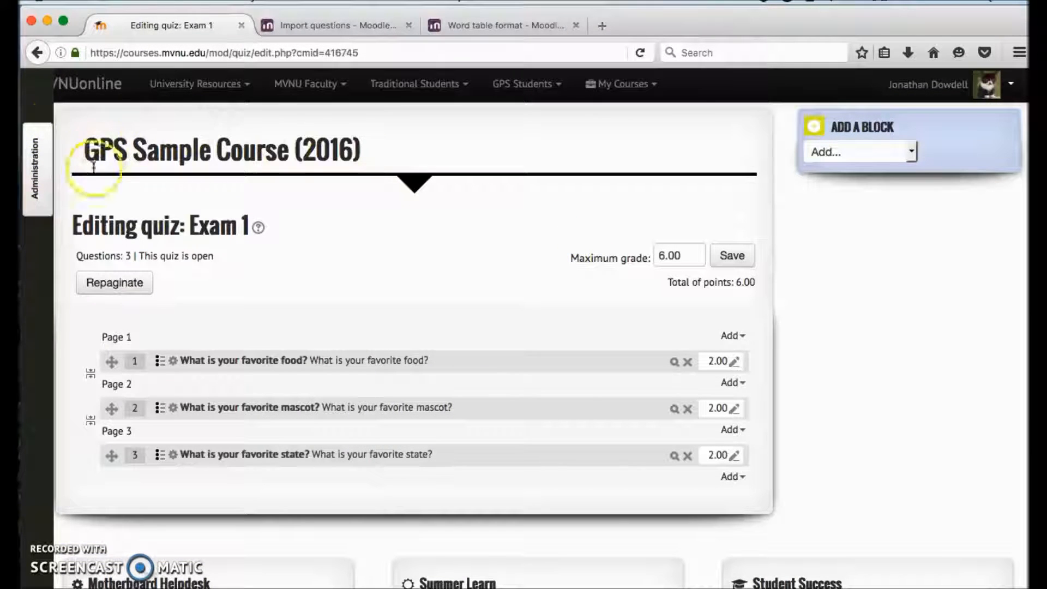
pyautogui.click(43, 143)
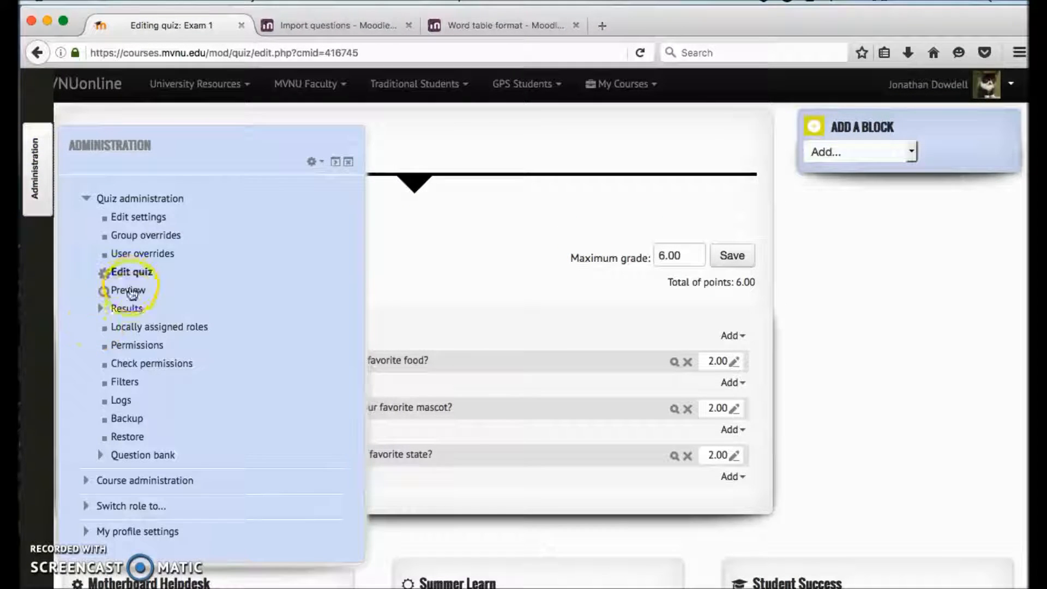
pyautogui.click(51, 185)
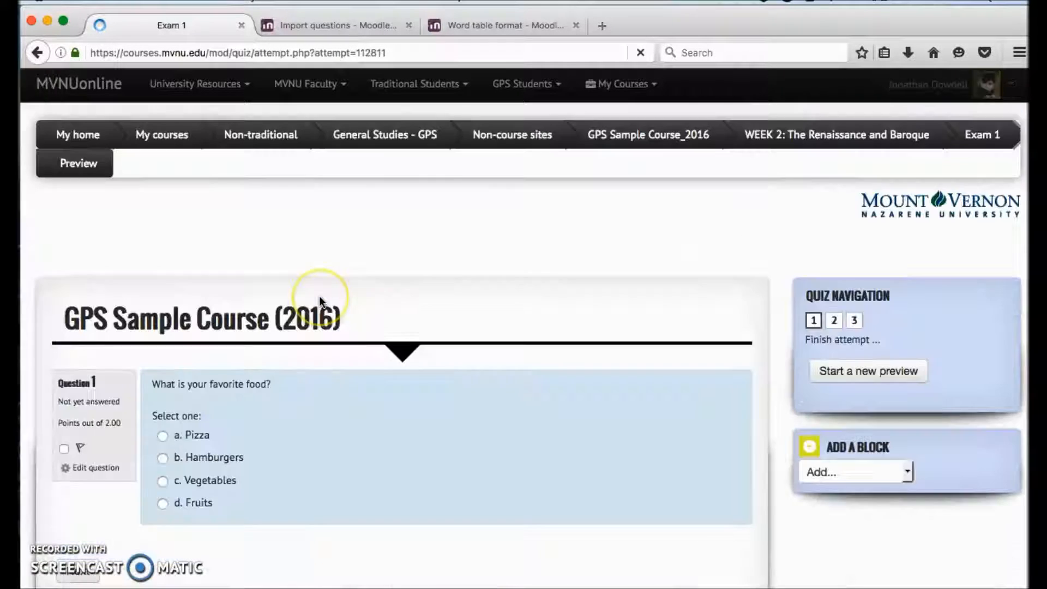
# Step: Answer the preview questions with Pizza, Cougars and Ohio, and continue to the summary of attempt
pyautogui.scroll(-3, 319, 295)
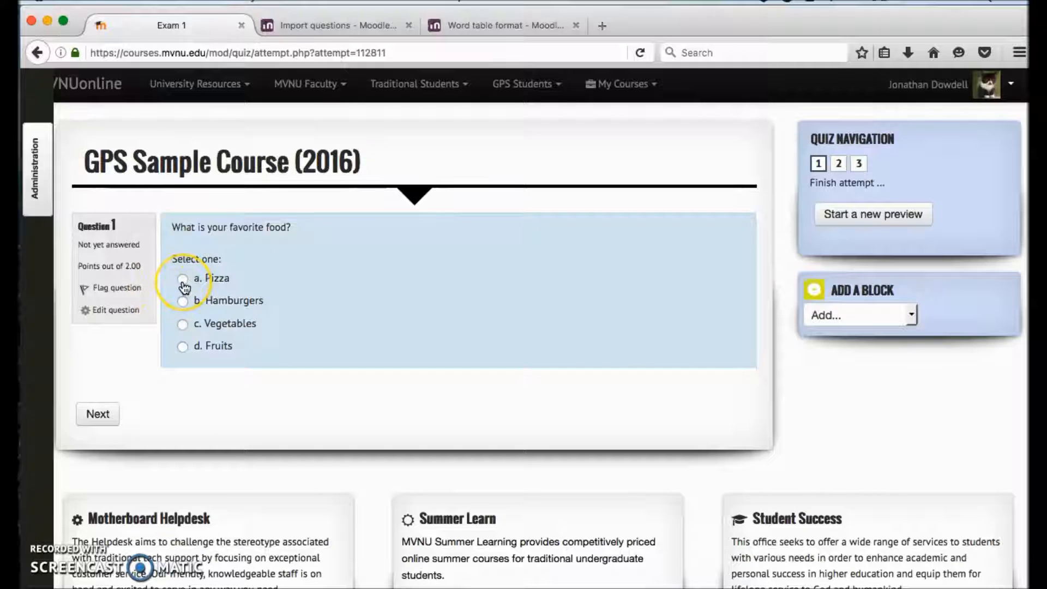
pyautogui.click(106, 413)
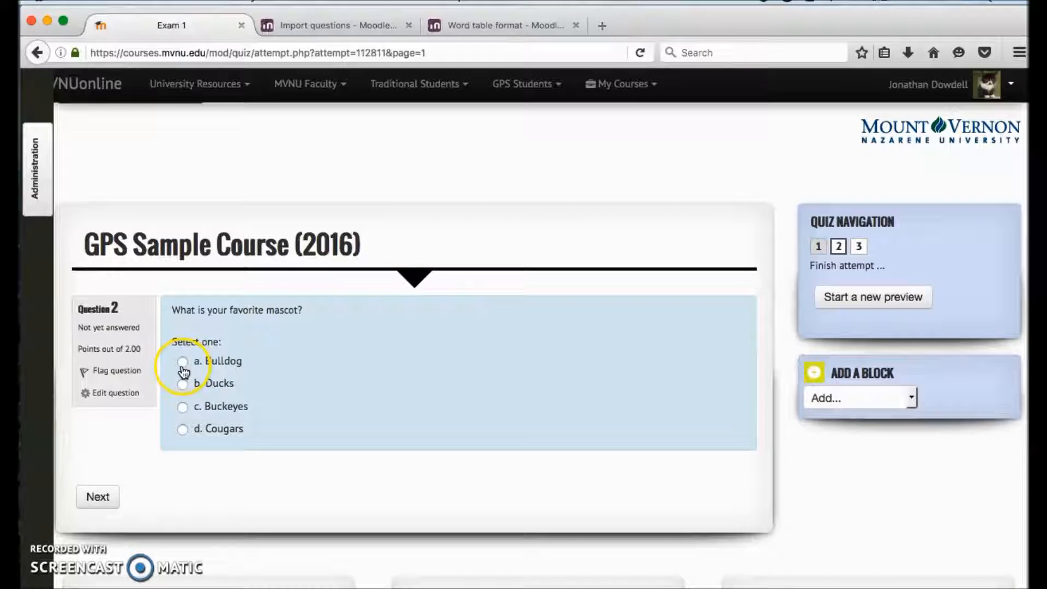
pyautogui.click(182, 429)
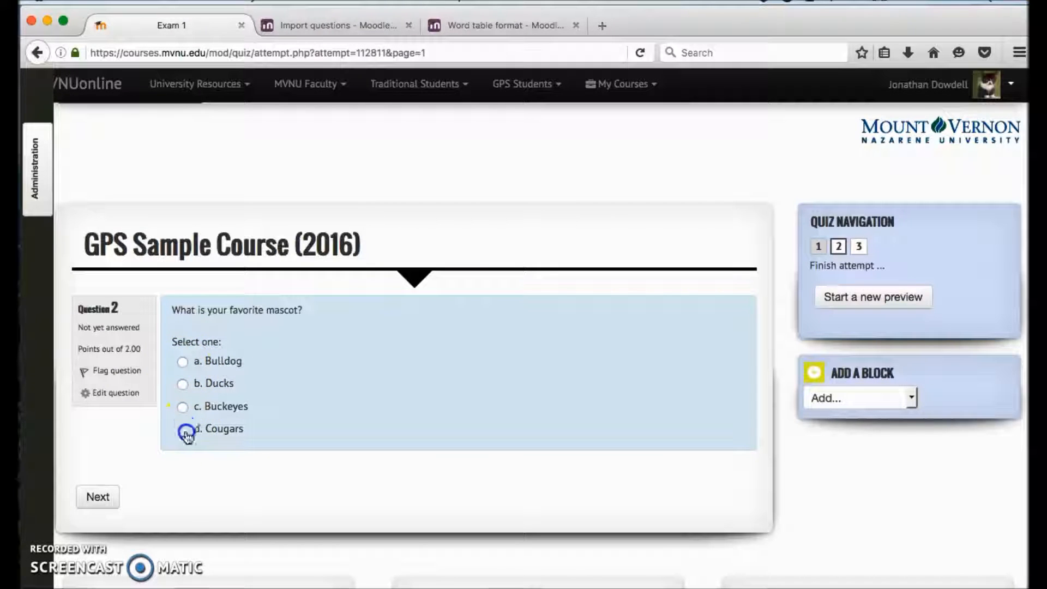
pyautogui.click(111, 496)
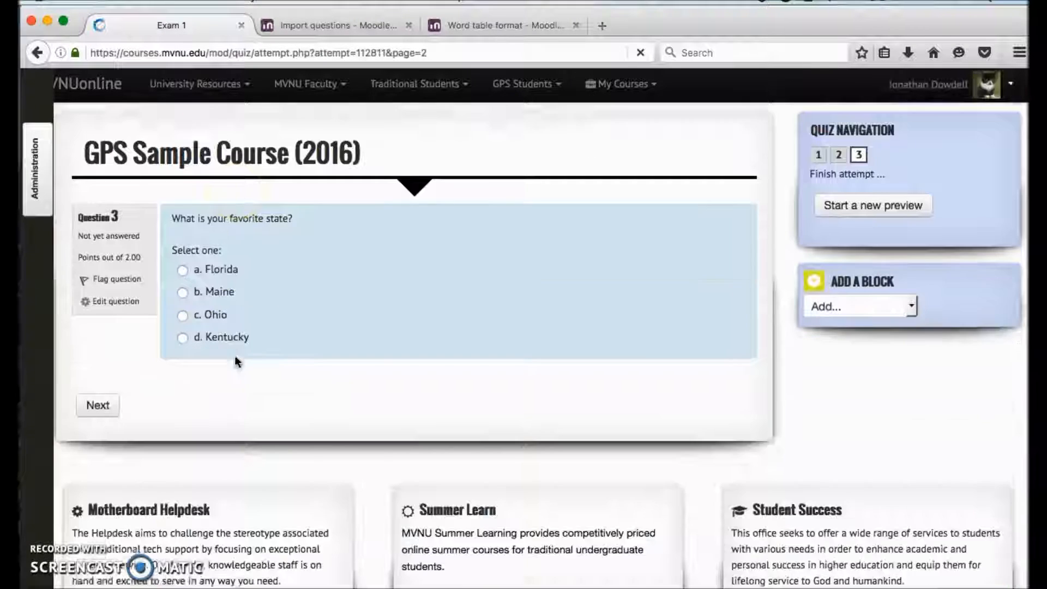
pyautogui.click(198, 305)
pyautogui.click(109, 398)
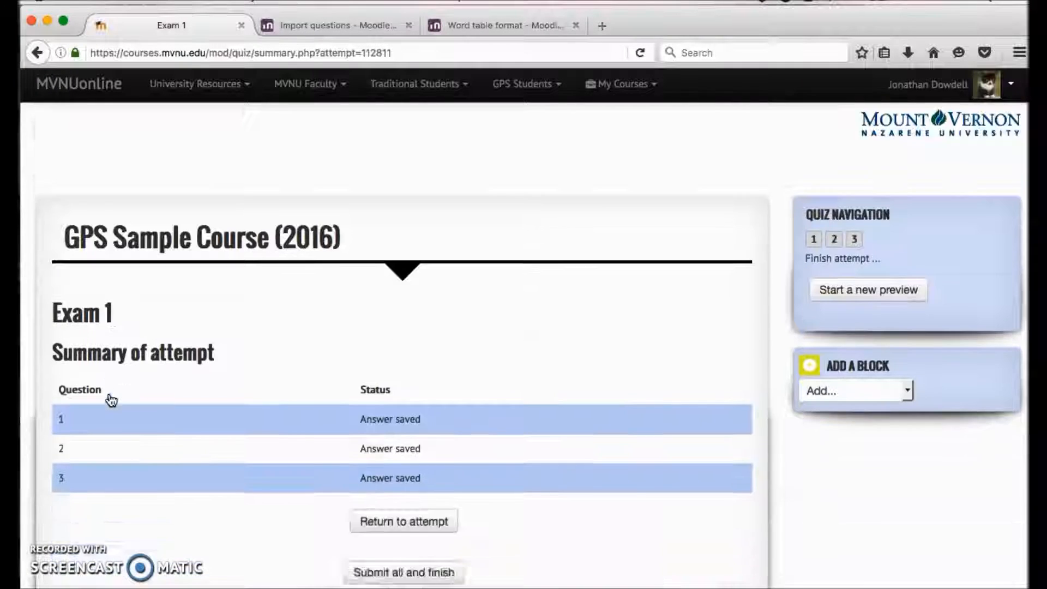
# Step: Submit all answers and finish the preview attempt, confirming the submission
pyautogui.scroll(-3, 111, 401)
pyautogui.click(409, 453)
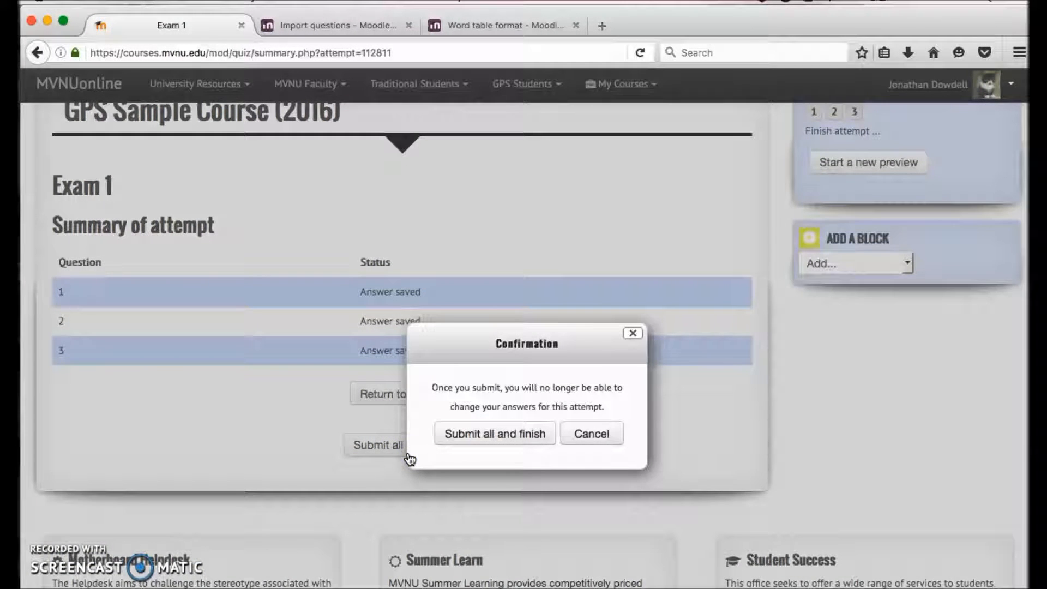
pyautogui.click(517, 439)
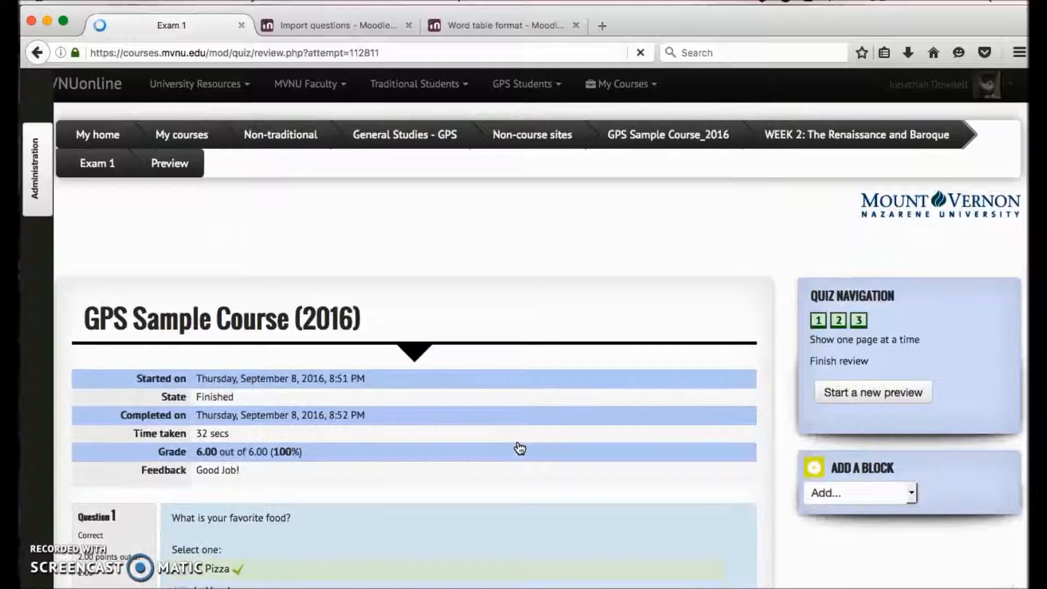
# Step: Review the finished Exam 1 attempt, checking the grade, the feedback and the correct answer shown for each of the three questions
pyautogui.scroll(-10, 374, 509)
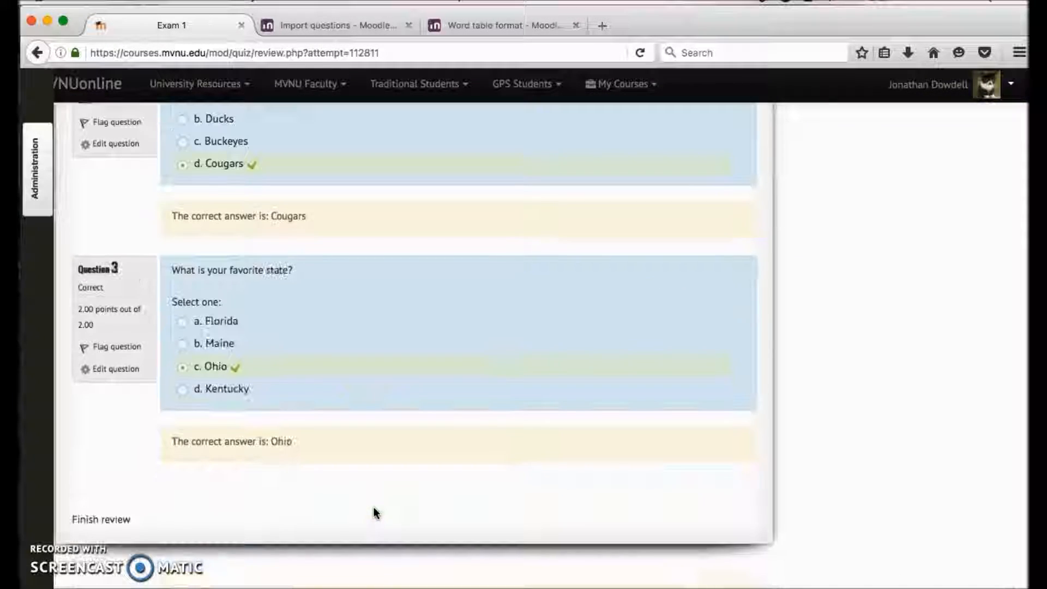
pyautogui.scroll(5, 374, 512)
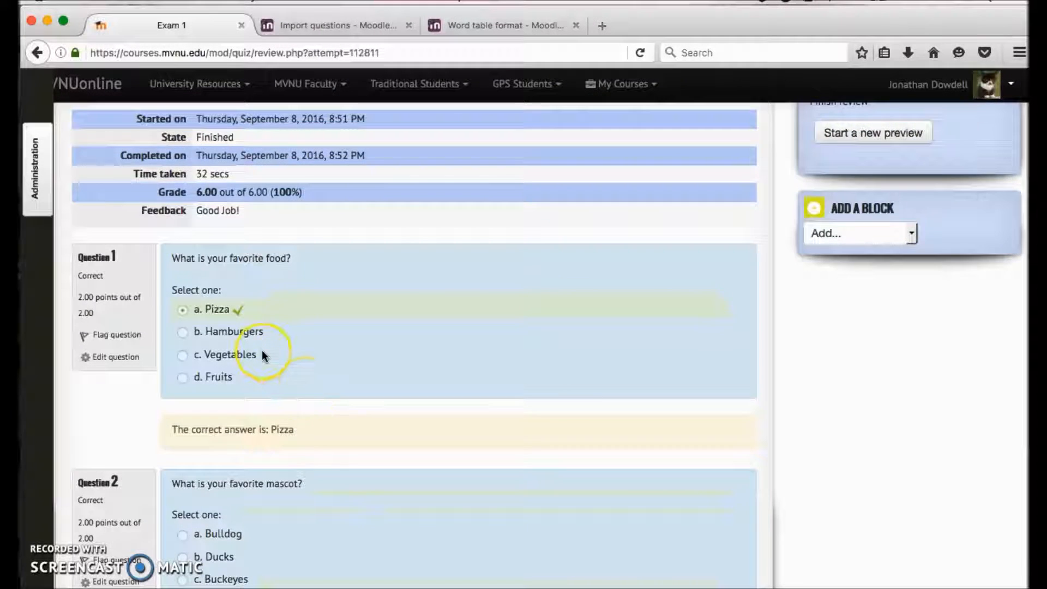
pyautogui.scroll(-3, 261, 352)
pyautogui.scroll(-5, 262, 351)
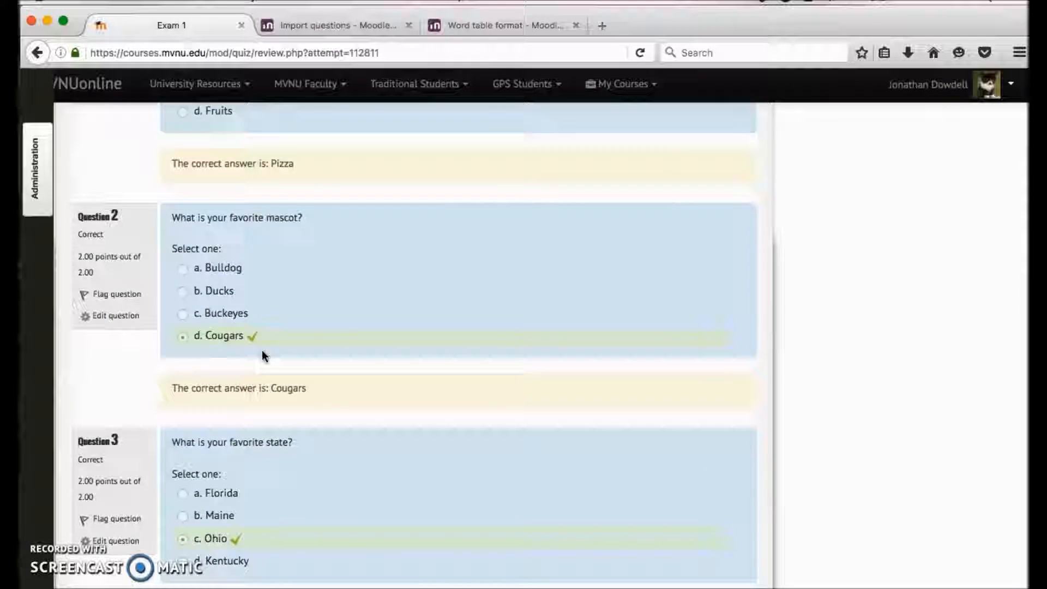
pyautogui.scroll(4, 262, 350)
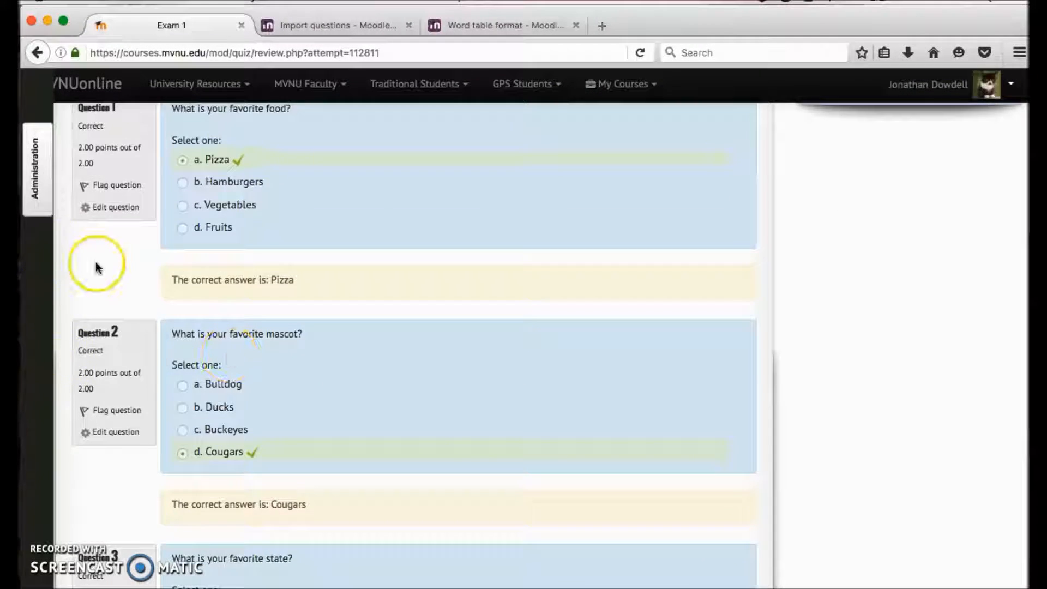
pyautogui.scroll(3, 96, 261)
pyautogui.scroll(2, 223, 211)
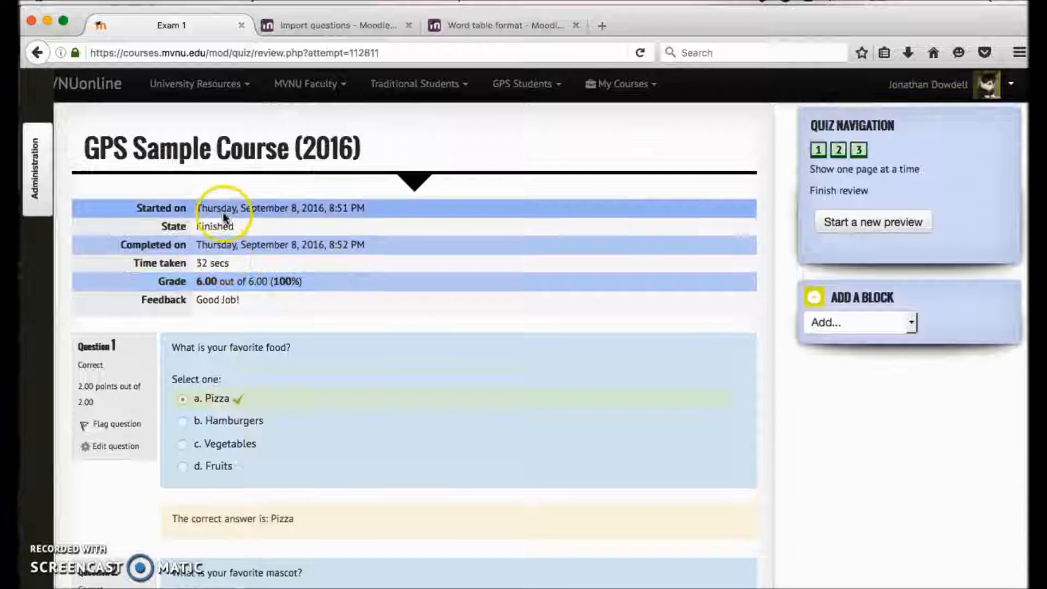
pyautogui.scroll(3, 206, 332)
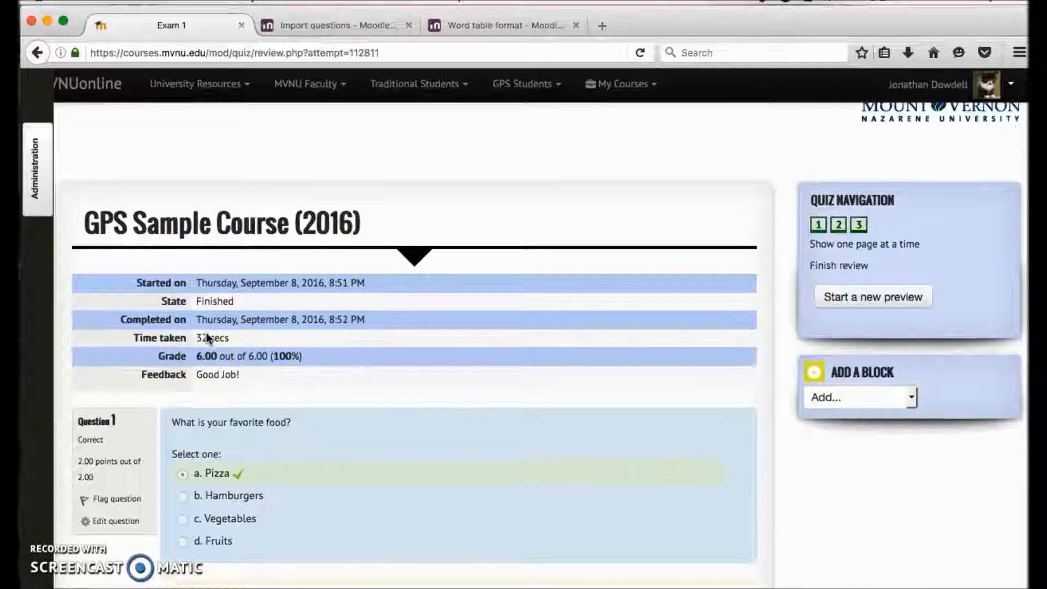
pyautogui.click(41, 197)
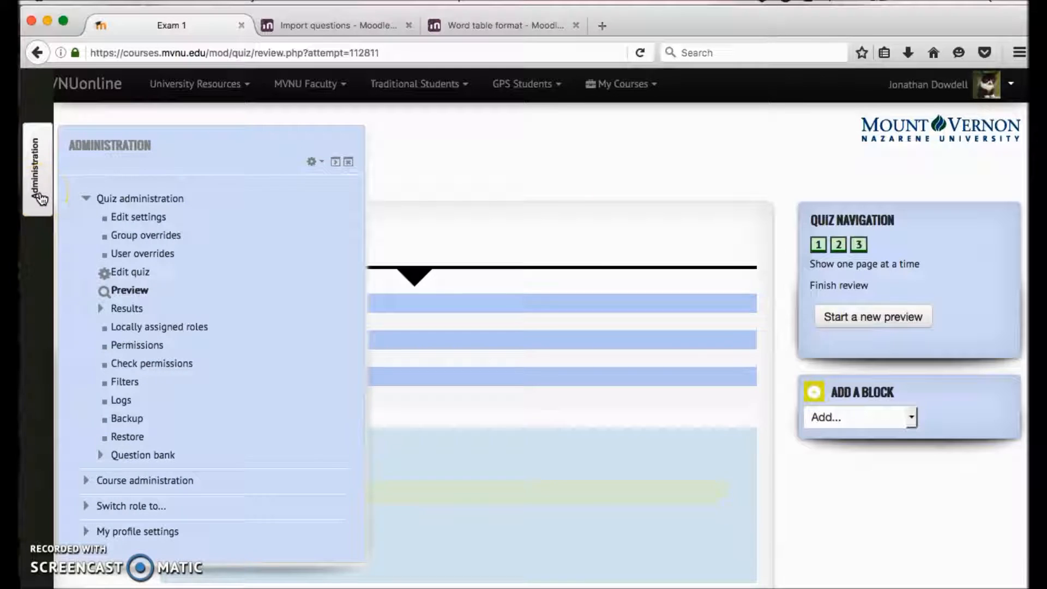
pyautogui.click(575, 248)
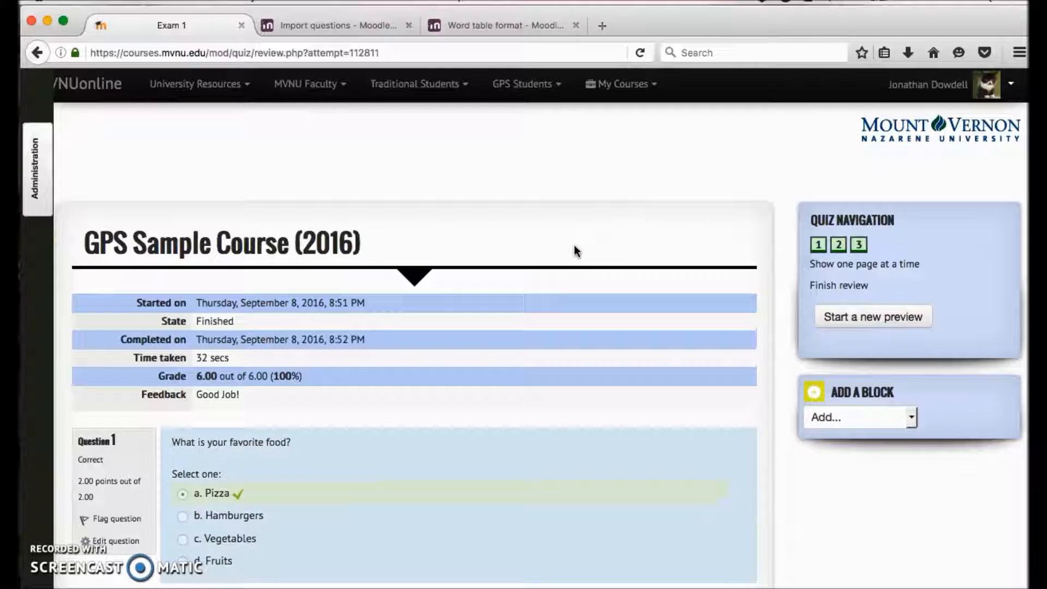
pyautogui.scroll(-3, 574, 245)
pyautogui.click(589, 184)
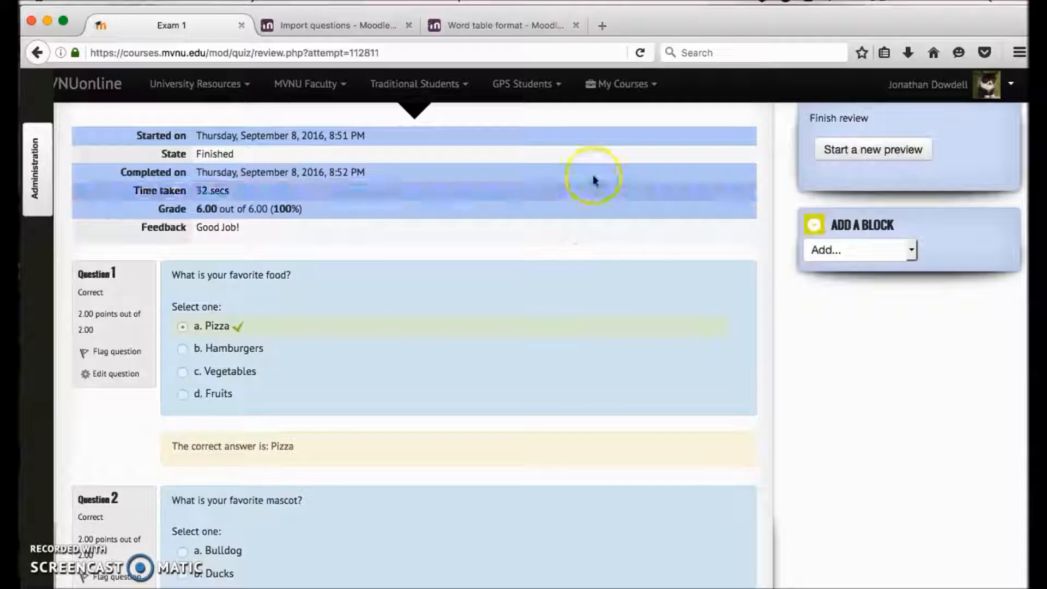
pyautogui.scroll(-7, 481, 515)
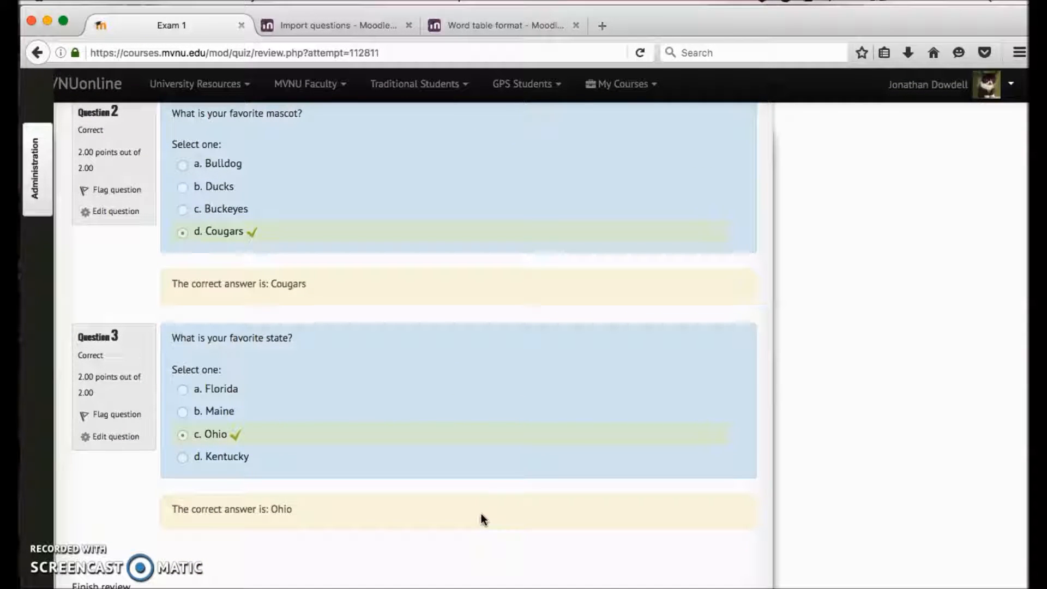
pyautogui.scroll(-2, 481, 515)
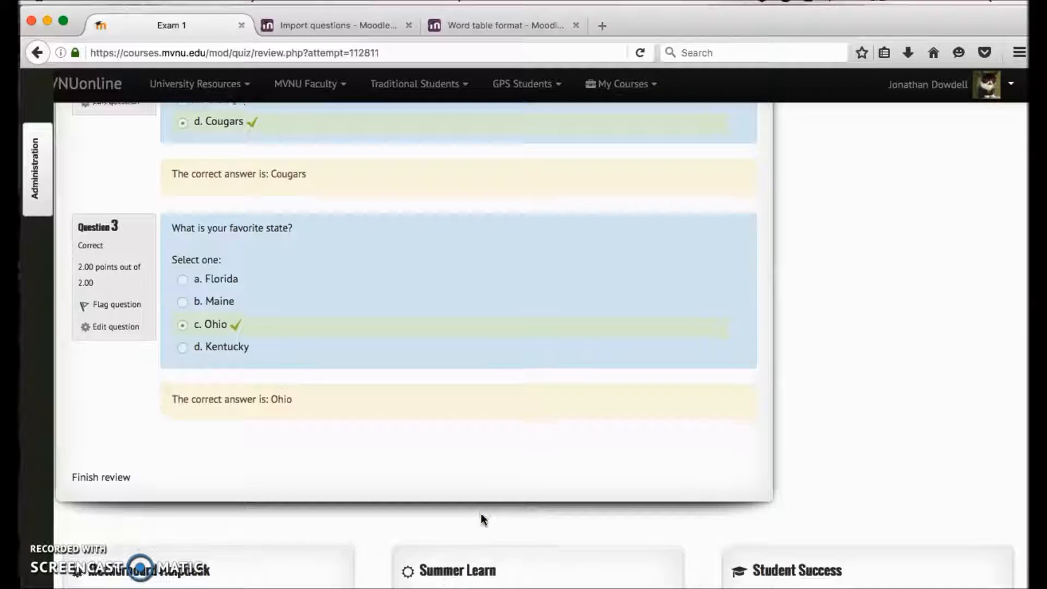
pyautogui.scroll(12, 481, 515)
pyautogui.scroll(-7, 481, 516)
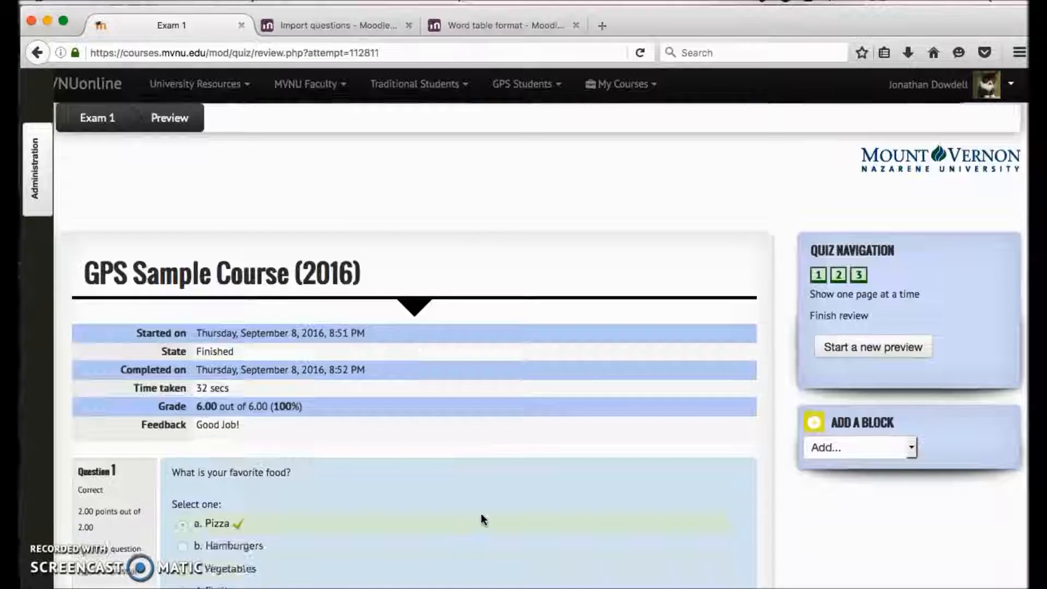